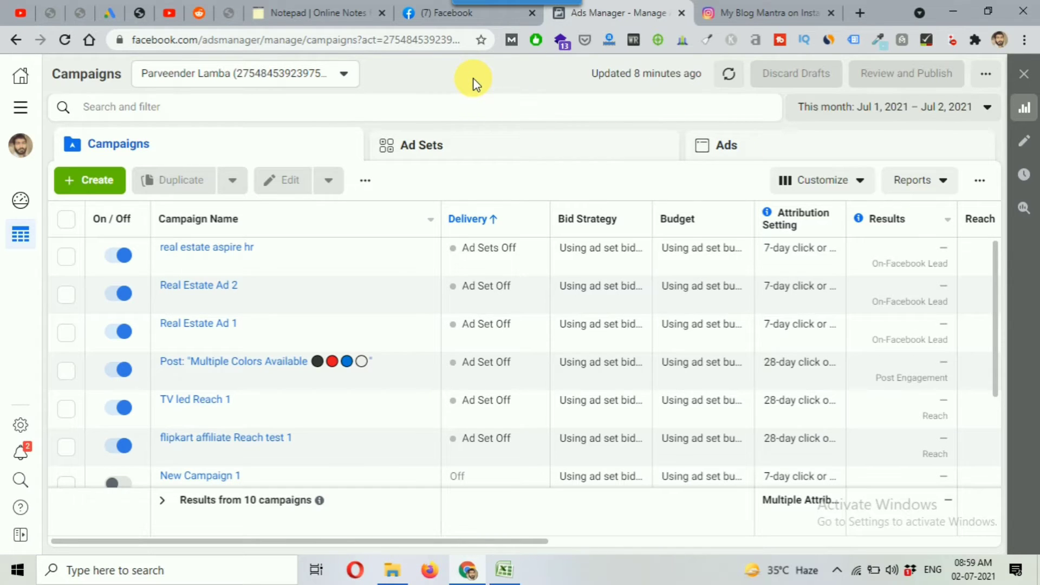
Start a new campaign with the Traffic objective
left_click(98, 181)
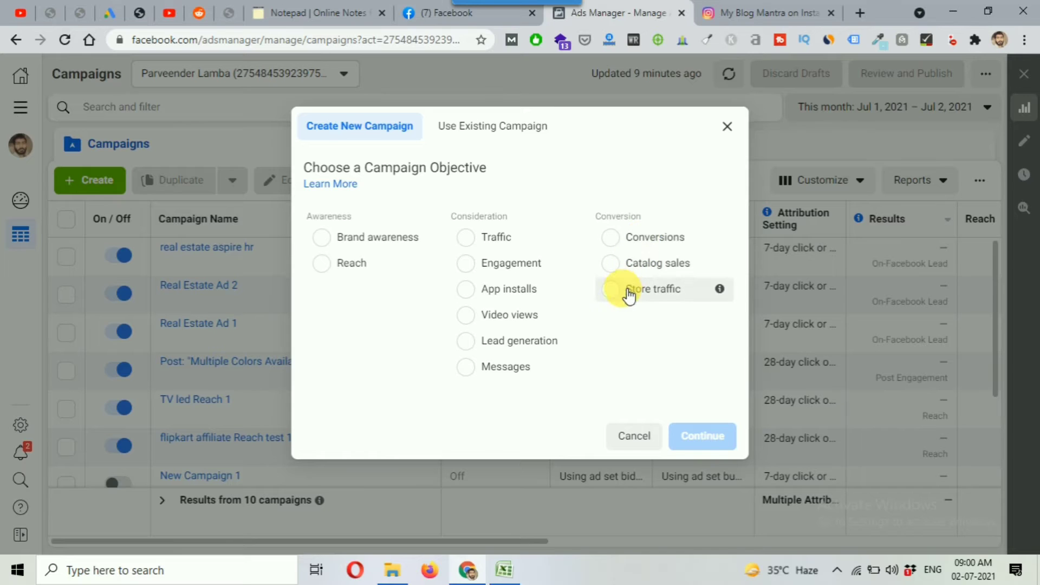
left_click(465, 242)
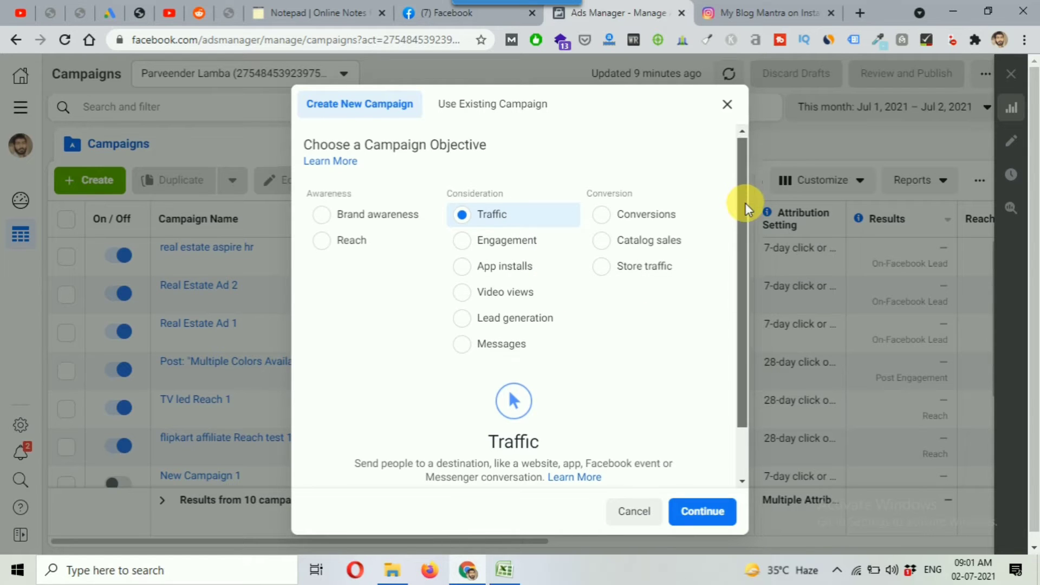
Name the campaign "story campaign 1", the ad set "story ad set 1" and the ad "story ads 1", and create the draft
left_click_drag(745, 202, 747, 283)
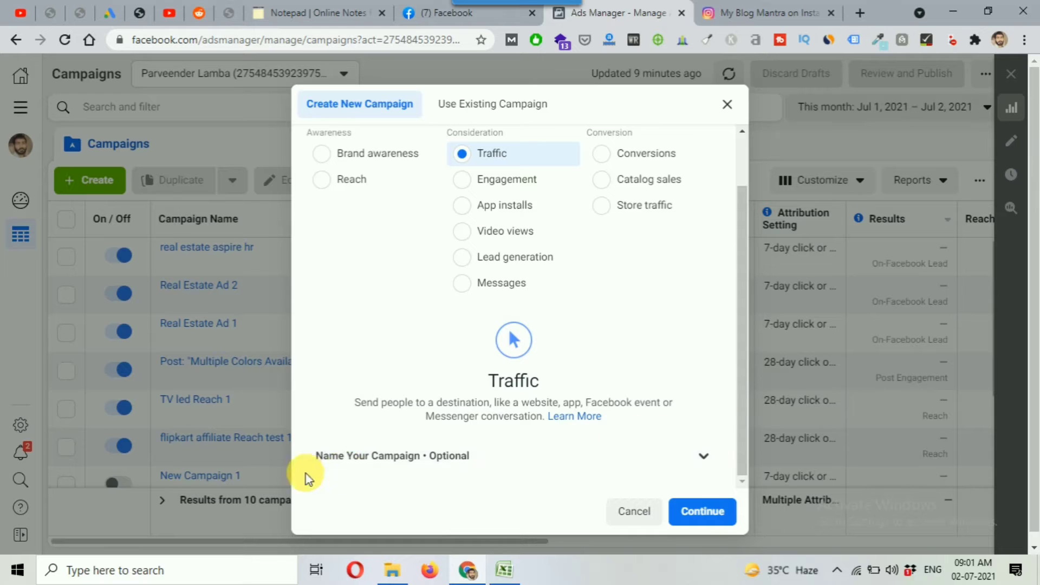
left_click(493, 458)
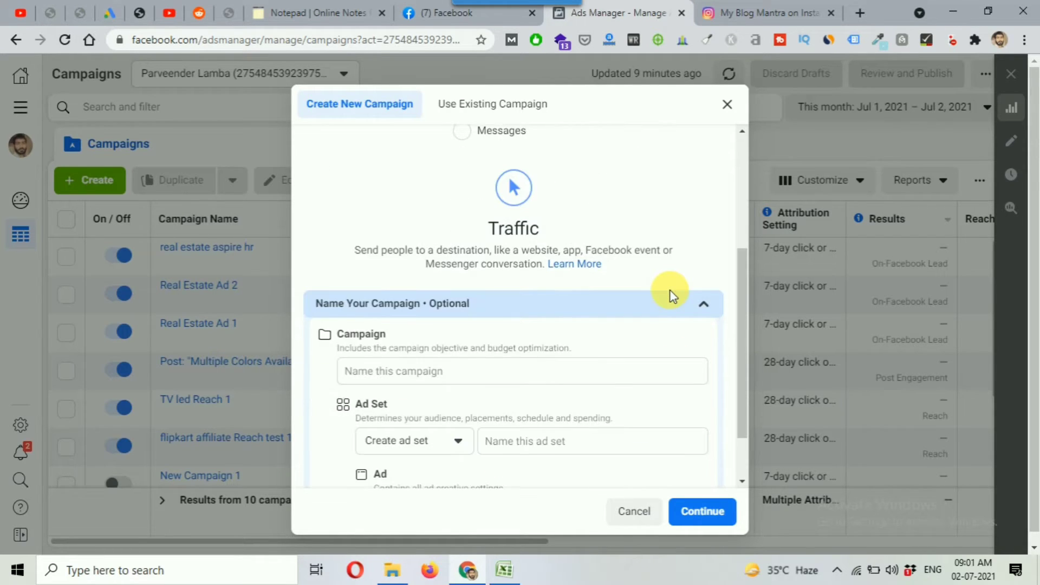
left_click(448, 301)
type("story campaign 1")
key("Tab")
key("Tab")
type("story ad set 1")
key("Tab")
key("Tab")
type("story ads 1")
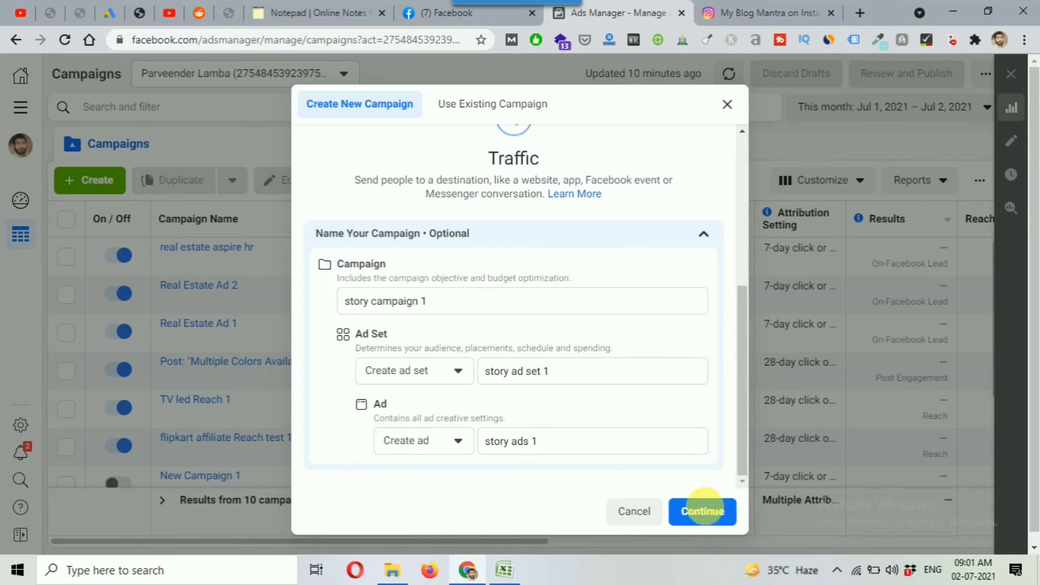
left_click(709, 517)
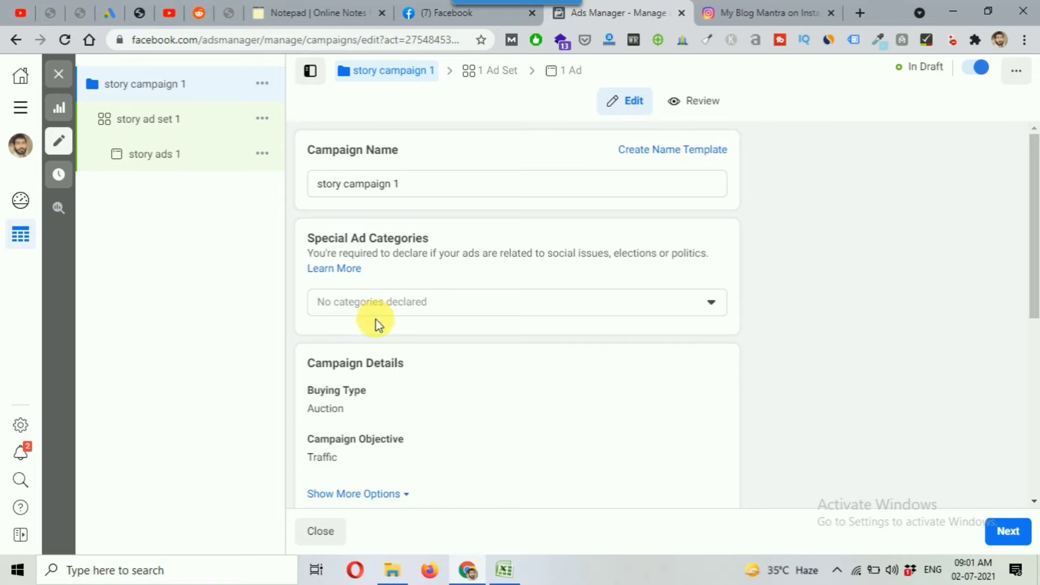
Look through the campaign-level settings without changing them and continue to the ad set settings
left_click(1034, 187)
left_click_drag(1034, 186, 1031, 349)
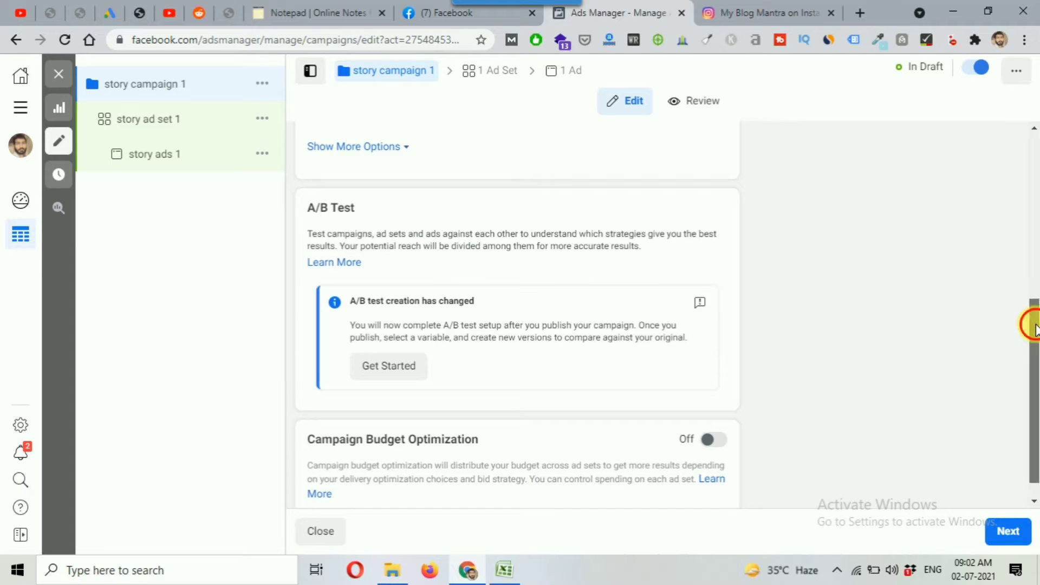
left_click_drag(1034, 328, 1035, 352)
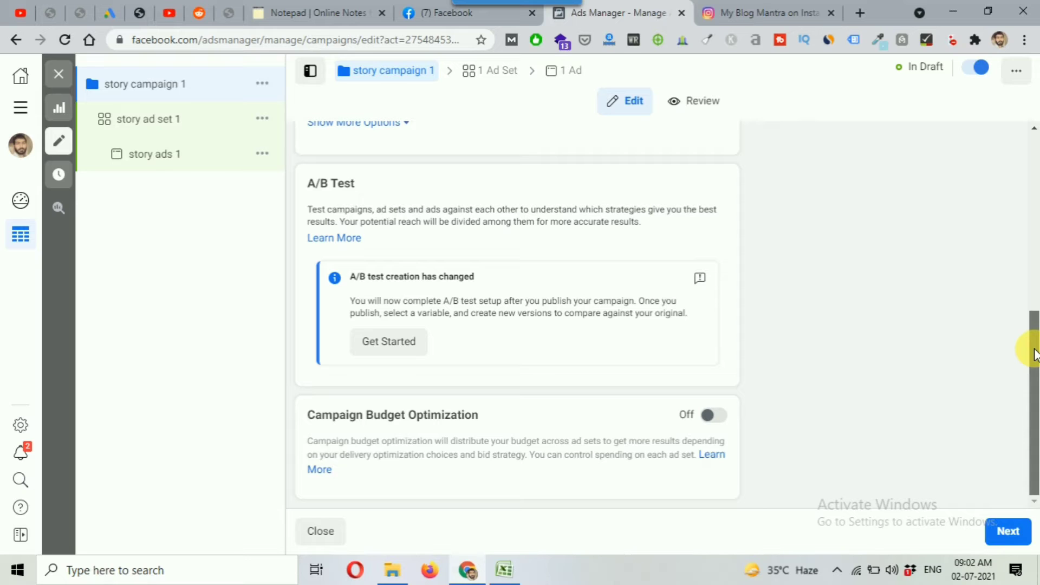
mouse_move(1034, 355)
left_mouse_down()
mouse_move(1031, 301)
mouse_move(1035, 355)
left_mouse_up()
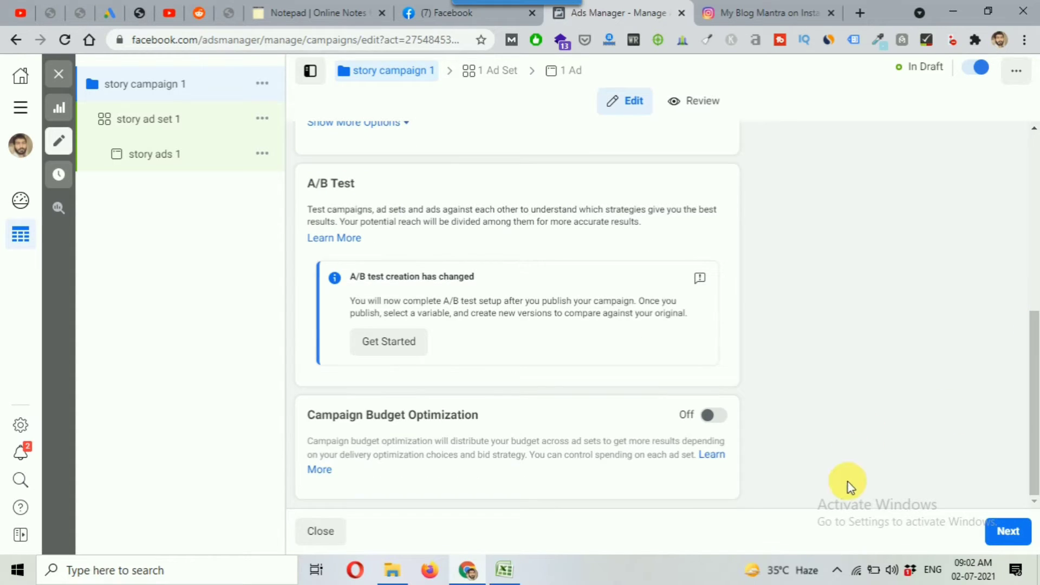
left_click(1004, 530)
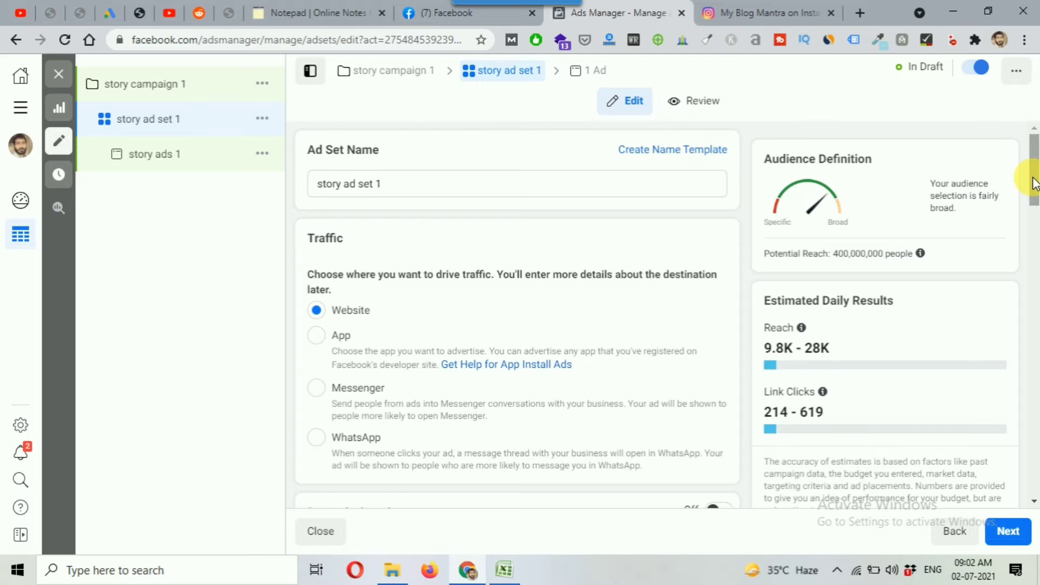
Set the ad set's daily budget to ₹200.00
scroll(1035, 178, "down", 1)
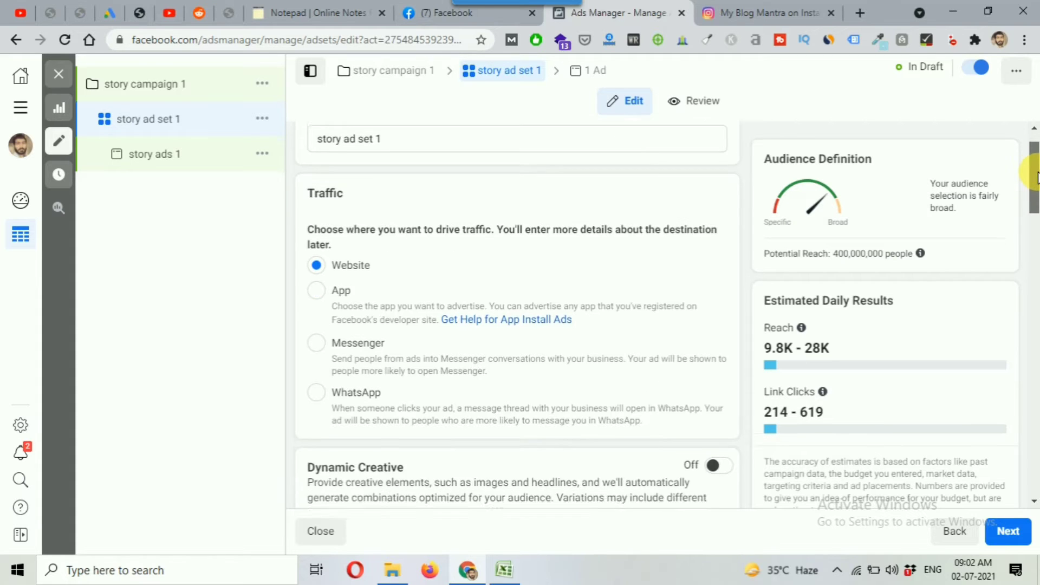
scroll(1034, 179, "down", 1)
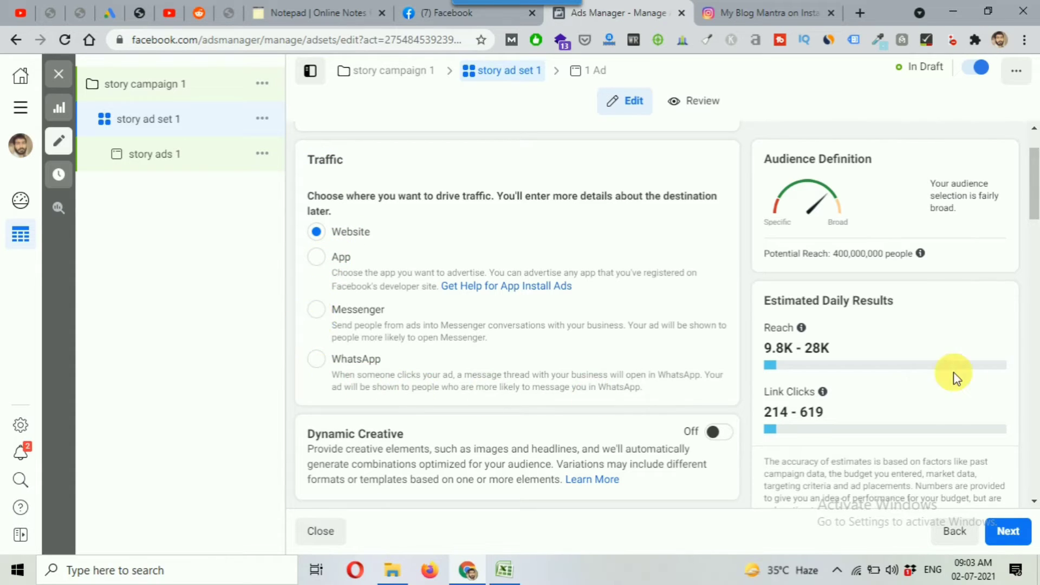
left_click_drag(1034, 189, 1035, 231)
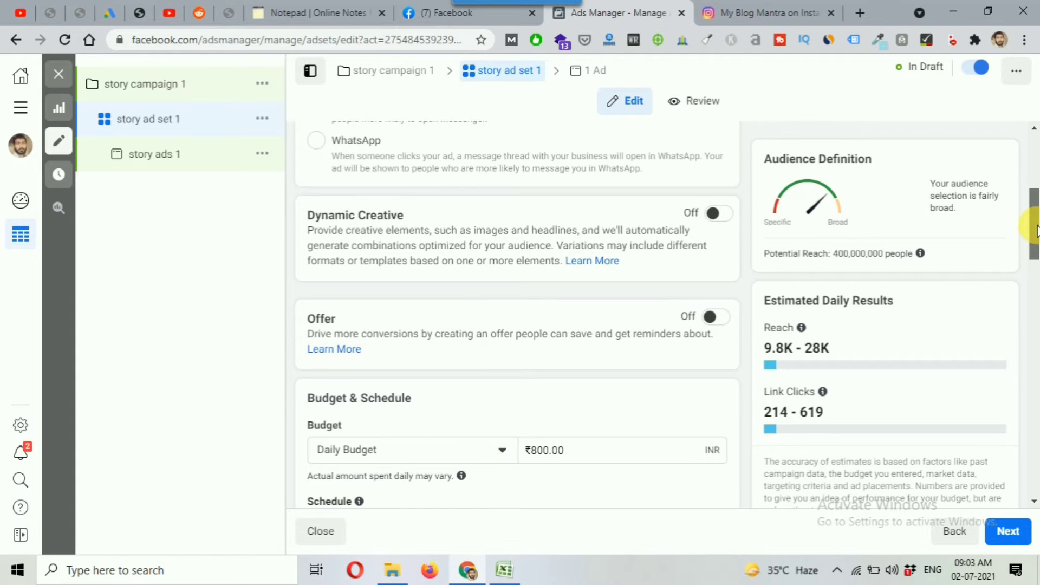
left_click_drag(1035, 231, 1036, 265)
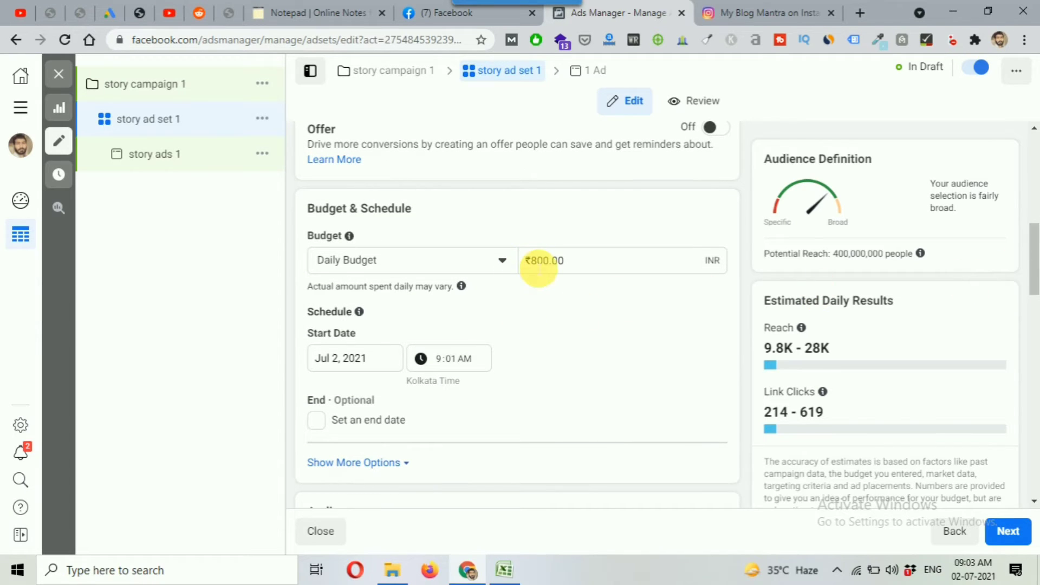
left_click(538, 268)
key("shift+Left")
type("2")
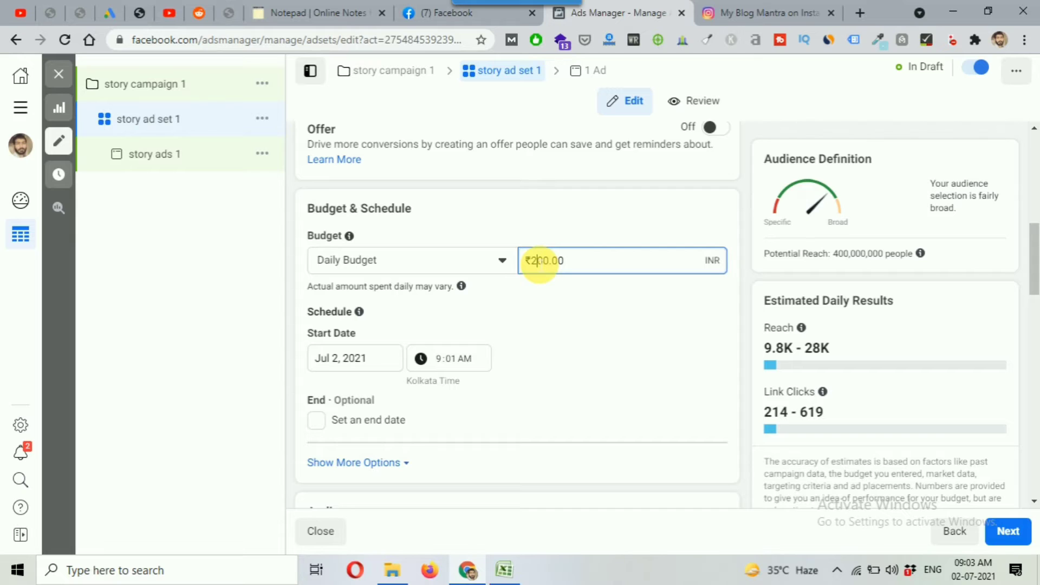
Check the available budget types and leave Daily Budget selected
left_click(372, 261)
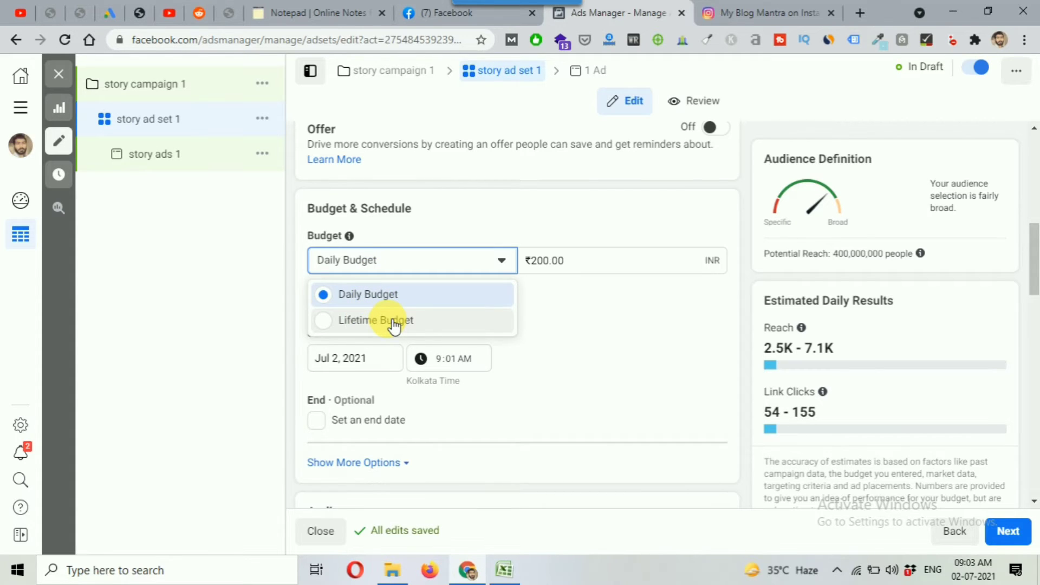
left_click(540, 267)
left_click(612, 321)
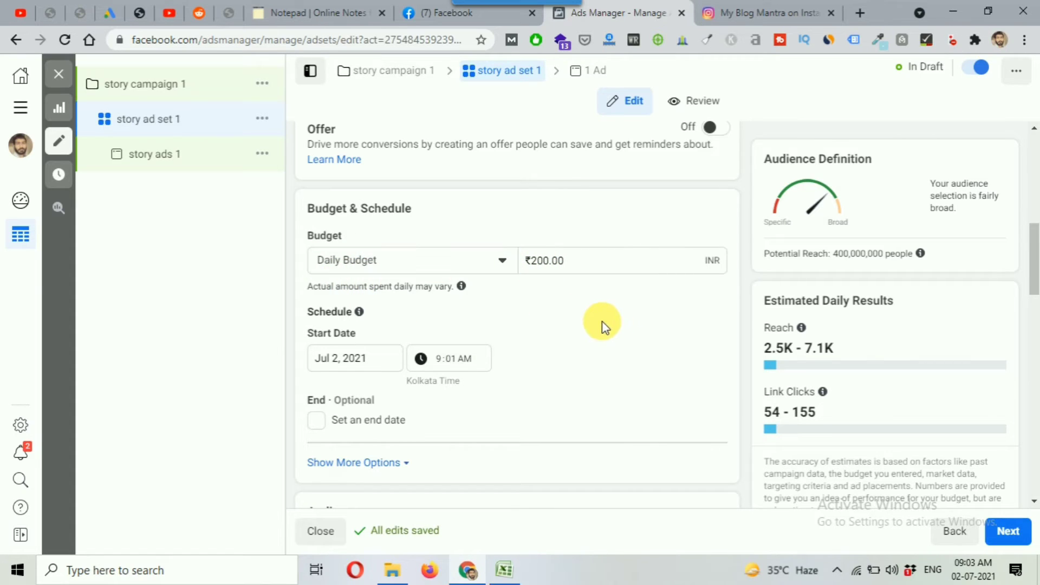
Show the additional schedule options of the ad set and examine the ad scheduling setting
scroll(602, 321, "down", 1)
mouse_move(356, 237)
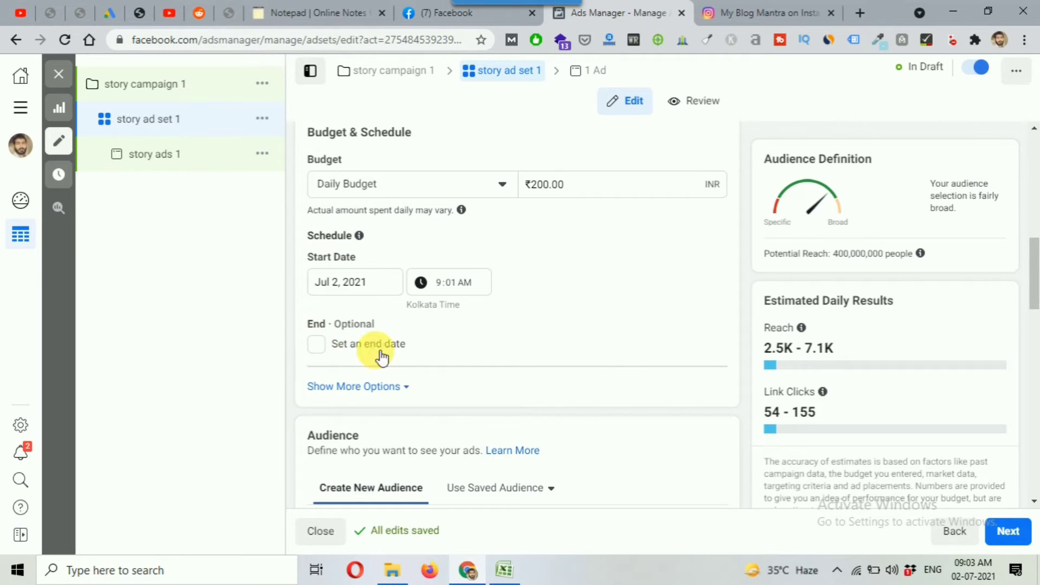
scroll(396, 251, "down", 3)
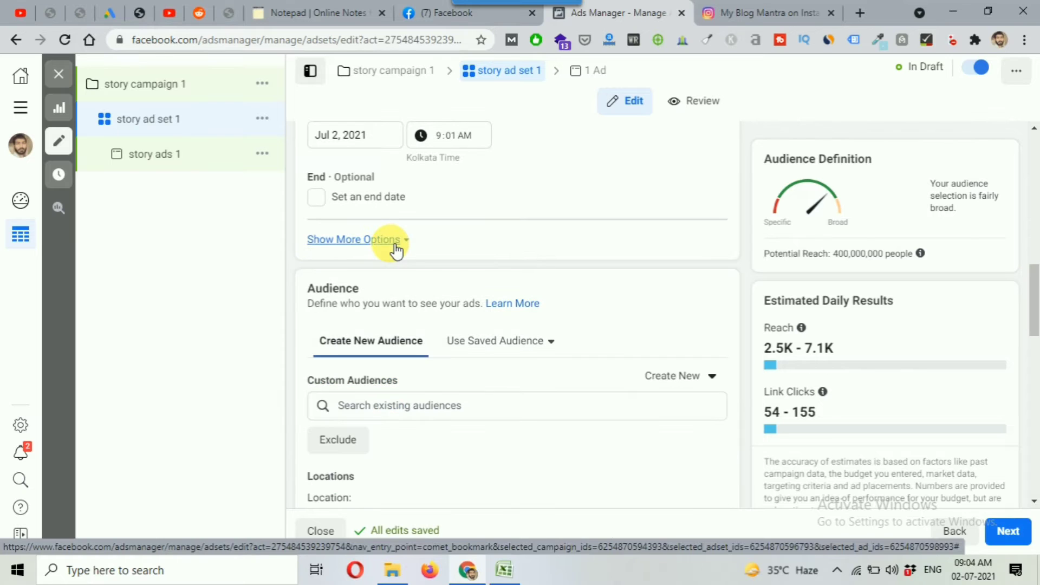
left_click(396, 241)
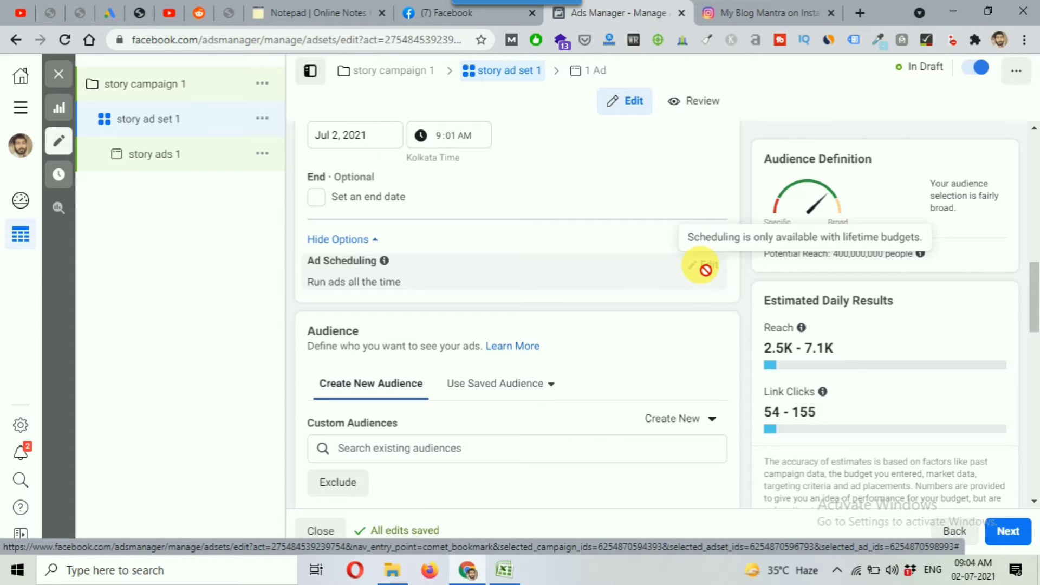
scroll(439, 276, "up", 2)
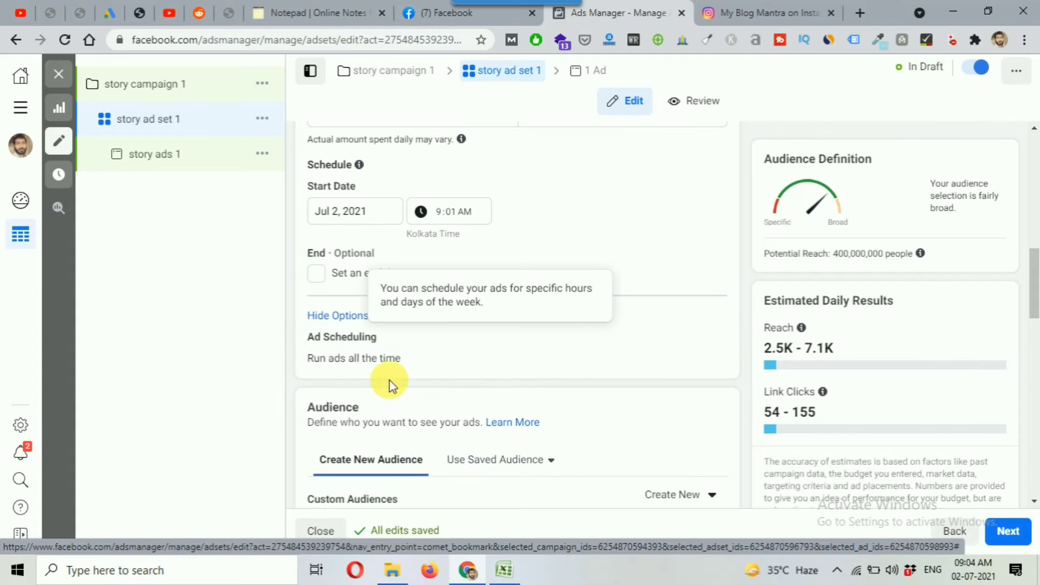
scroll(422, 366, "down", 2)
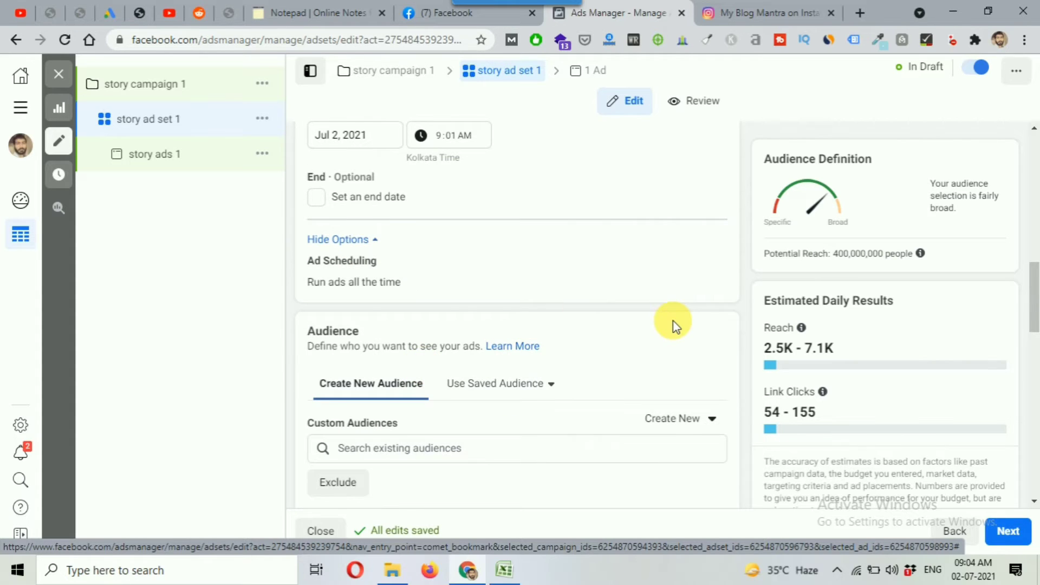
View the list of saved audiences in the Audience section without choosing one
scroll(673, 321, "down", 2)
scroll(704, 266, "down", 2)
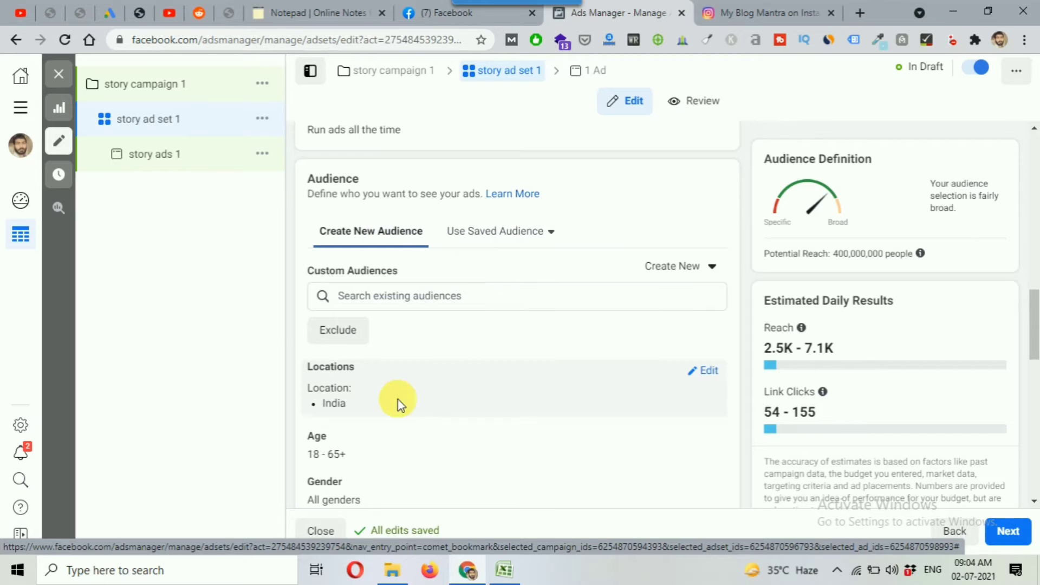
left_click(544, 236)
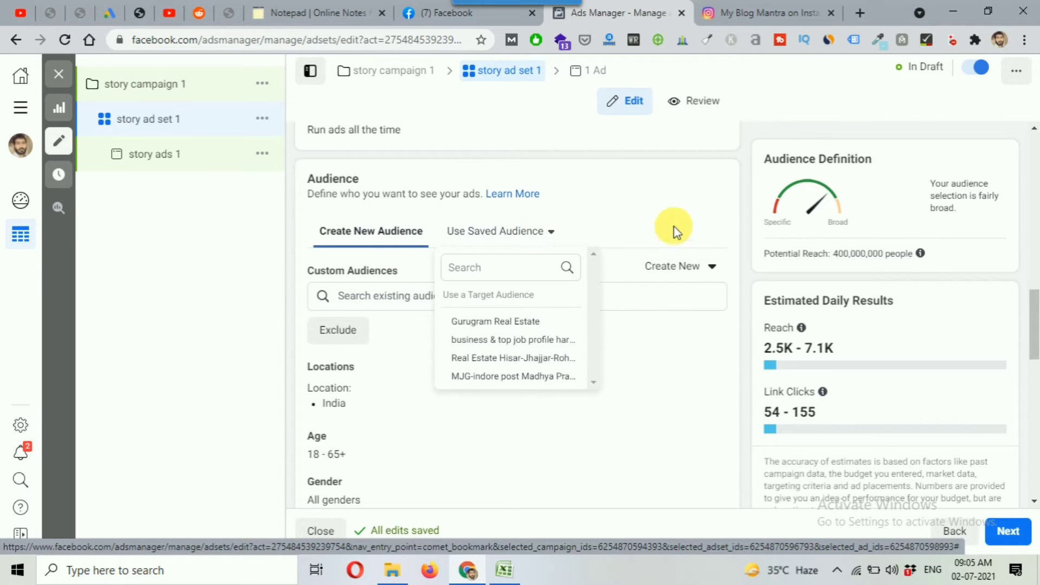
left_click(742, 201)
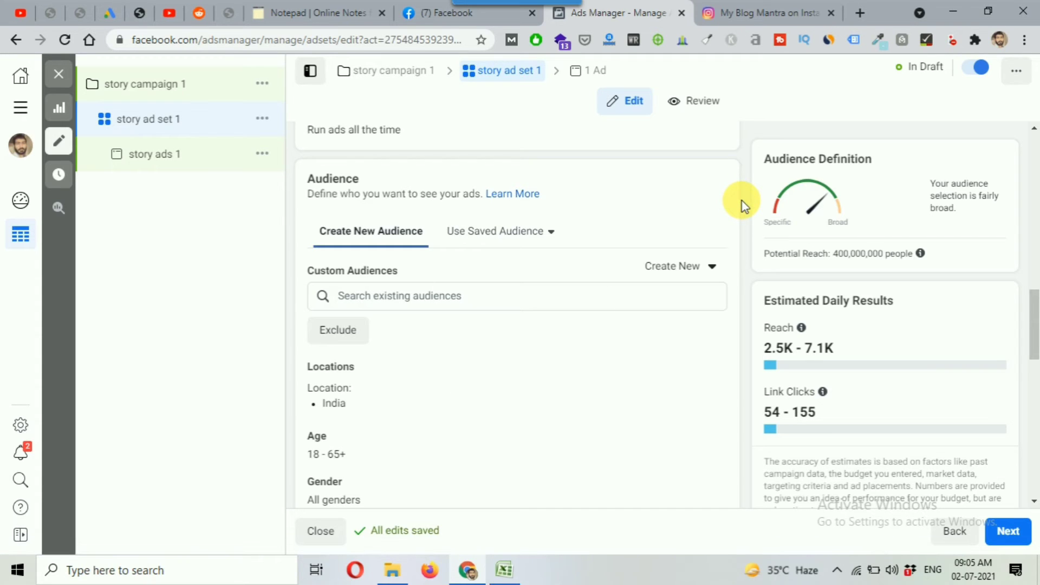
Set the audience location to the state of Delhi, India
scroll(736, 317, "down", 3)
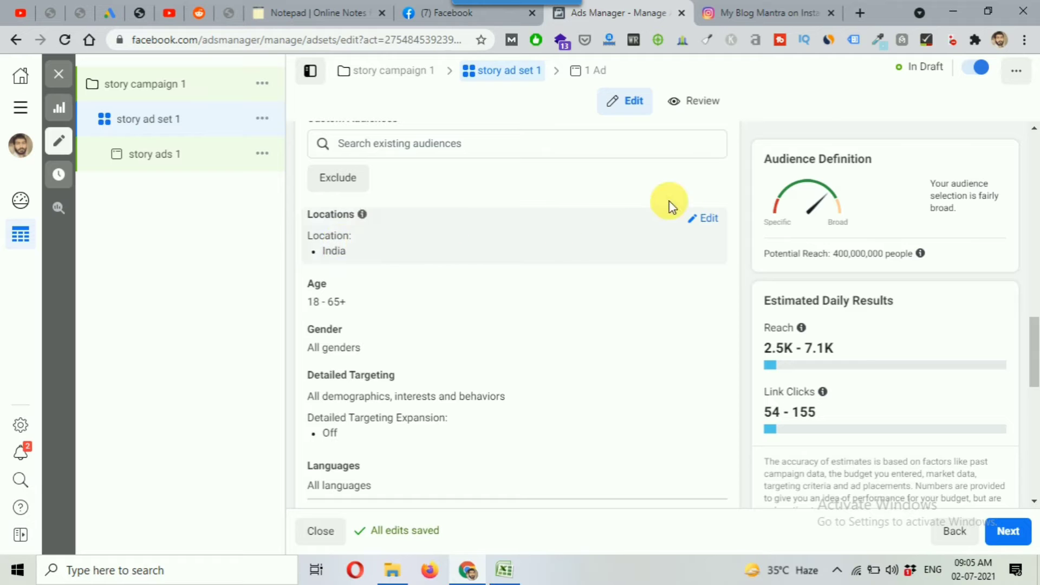
left_click(695, 218)
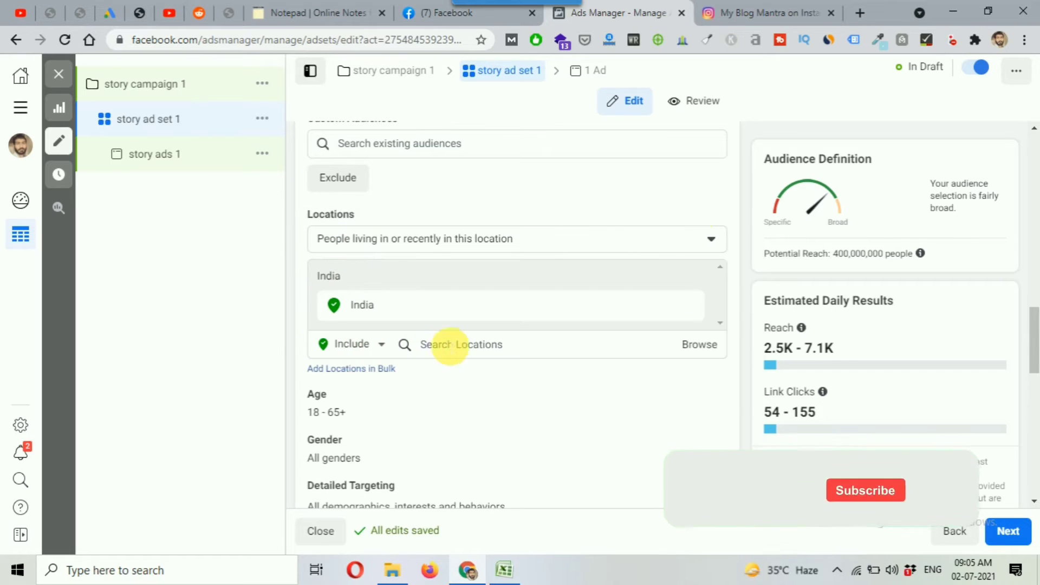
left_click(465, 349)
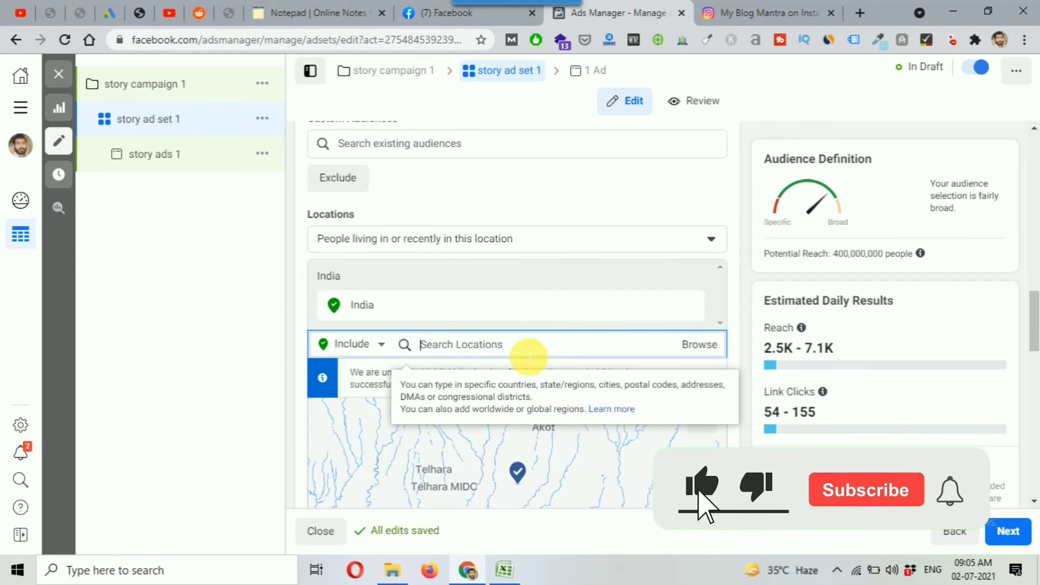
type("delh")
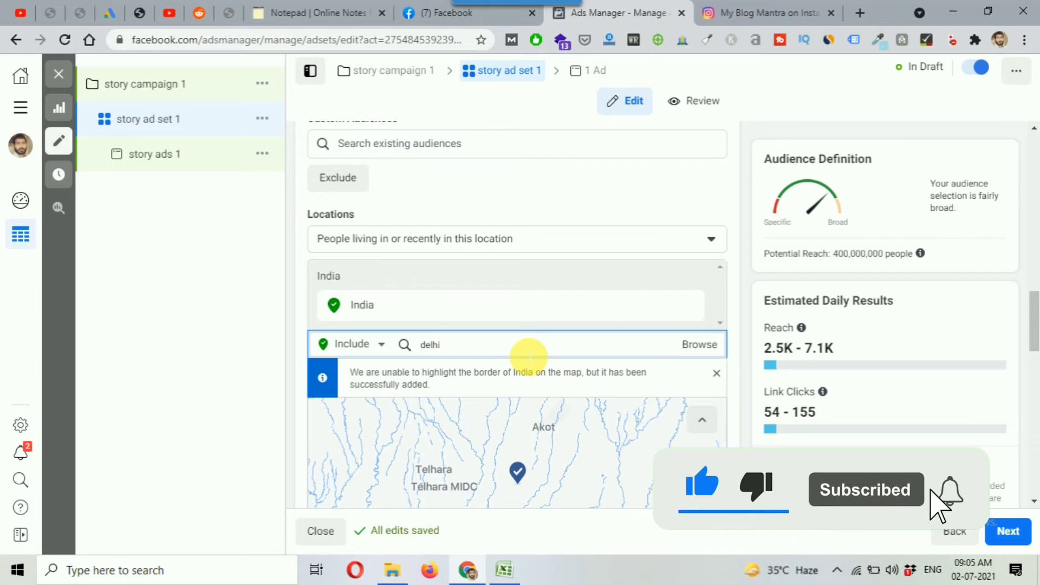
type("i")
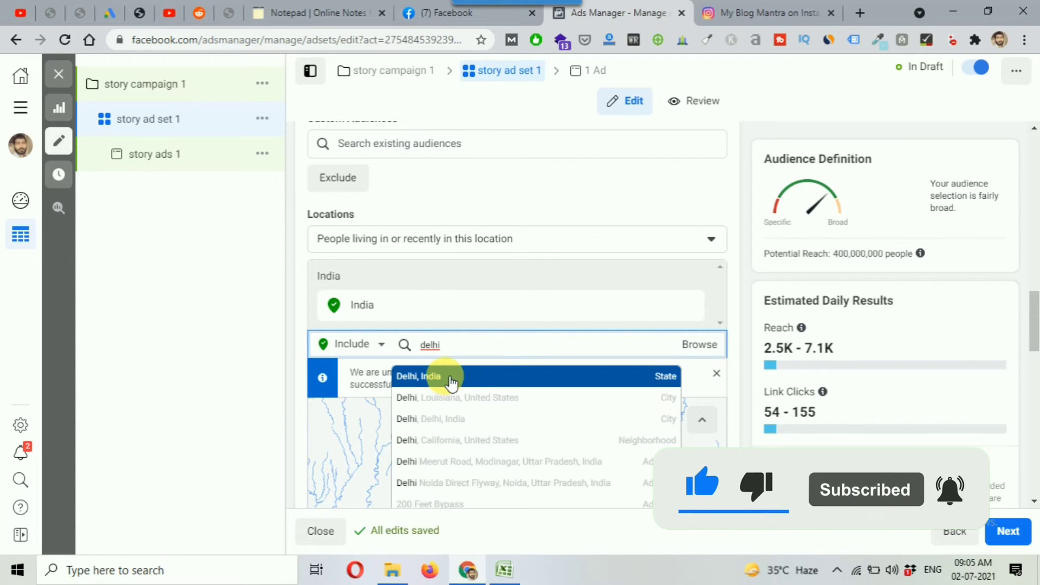
left_click(450, 381)
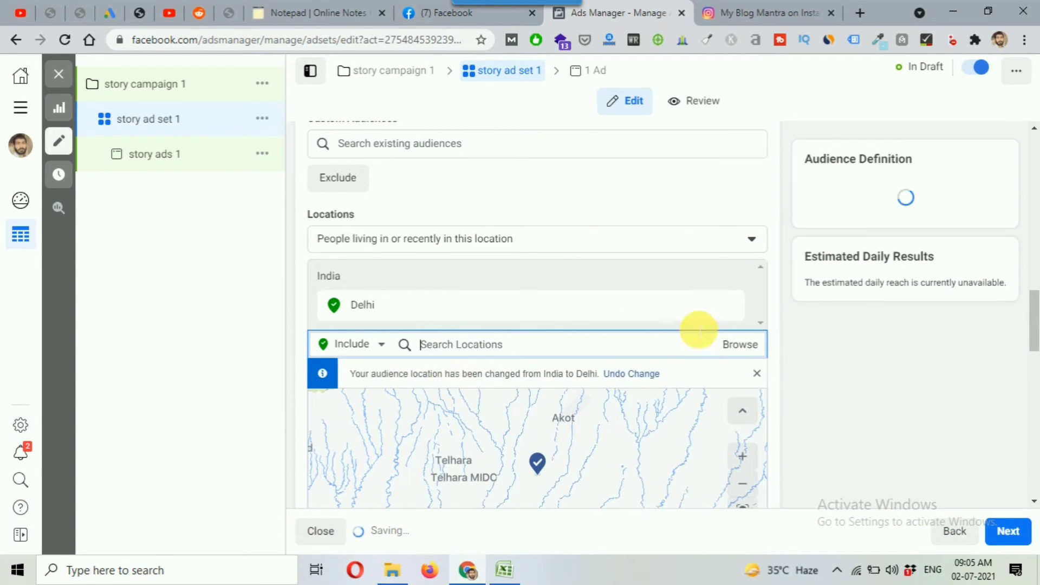
Set the audience's maximum age to 40, keeping the minimum age at 18
scroll(566, 376, "down", 2)
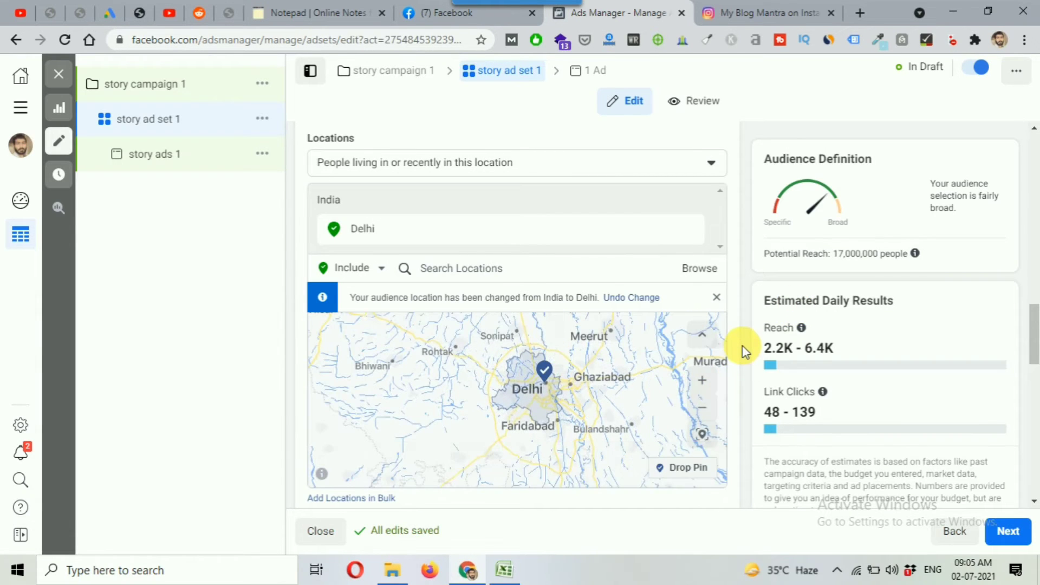
scroll(742, 346, "down", 4)
scroll(743, 347, "down", 2)
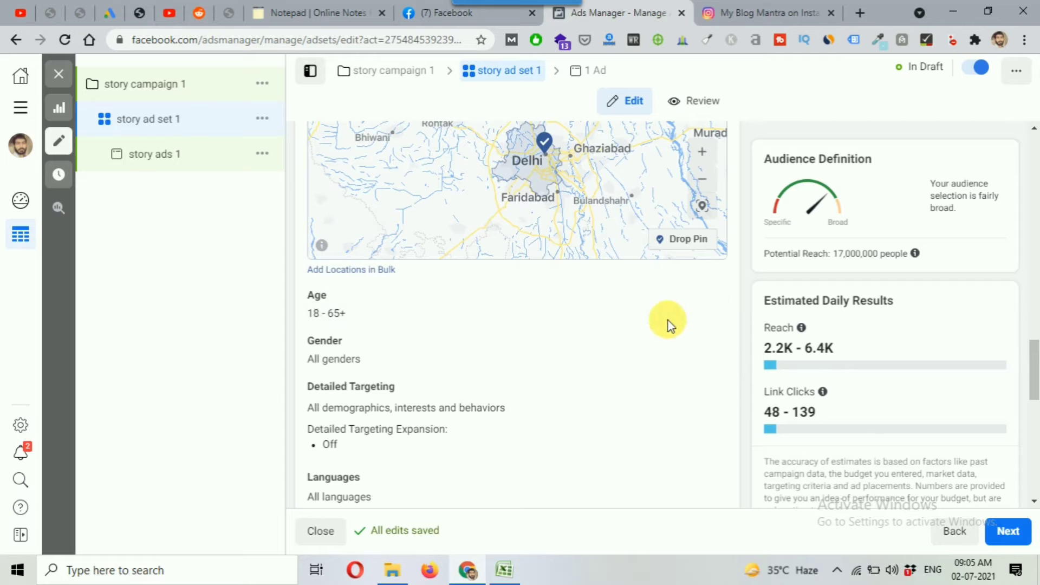
mouse_move(708, 303)
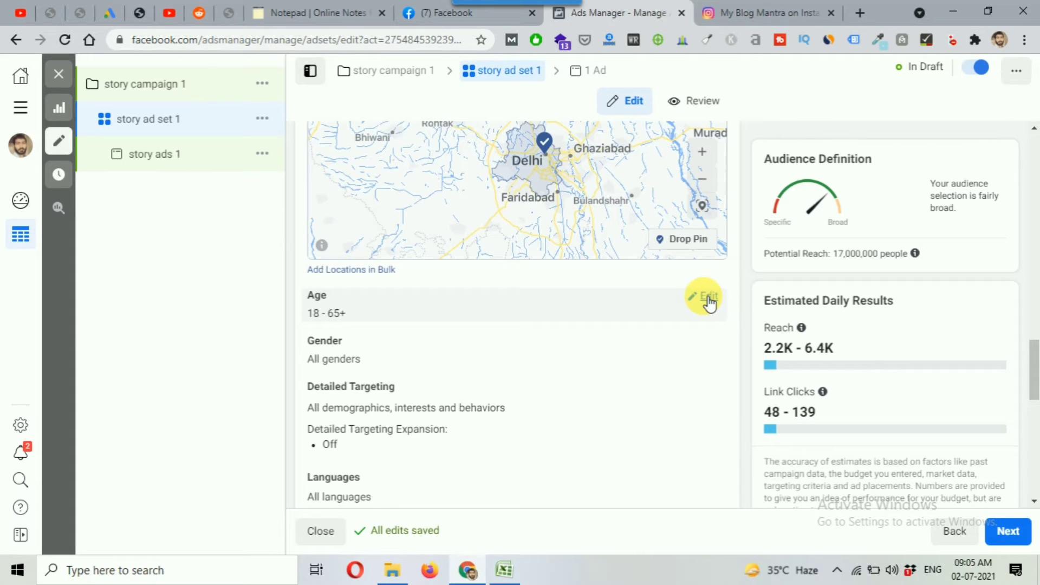
left_click(706, 297)
left_click(361, 322)
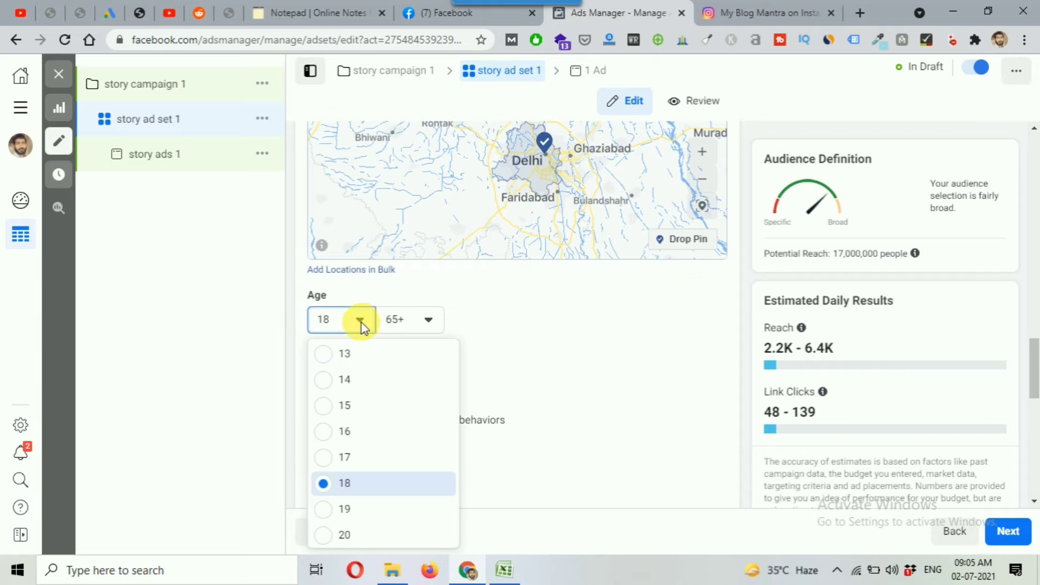
left_click(421, 323)
left_click(421, 320)
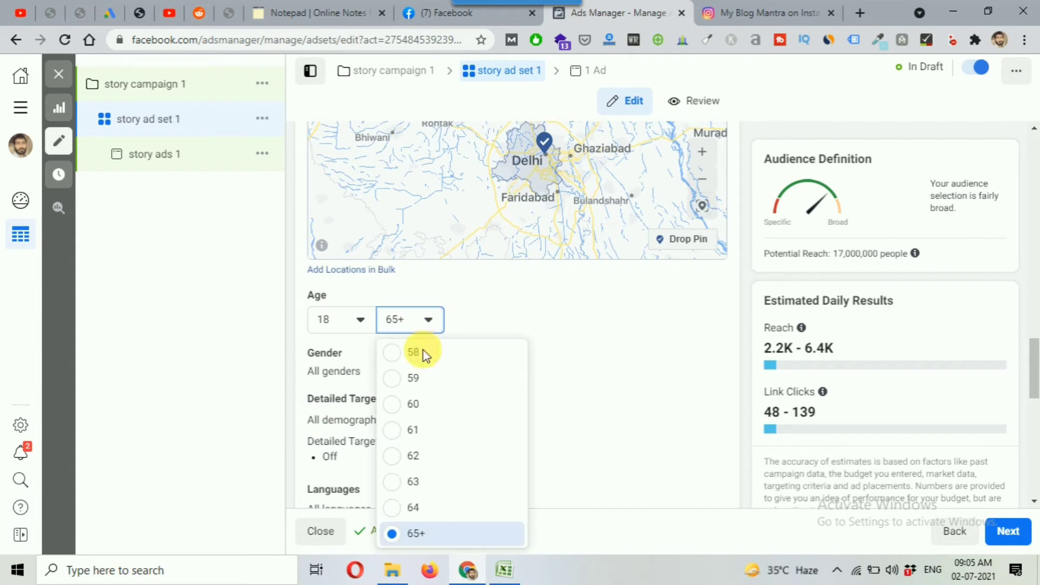
scroll(449, 488, "up", 9)
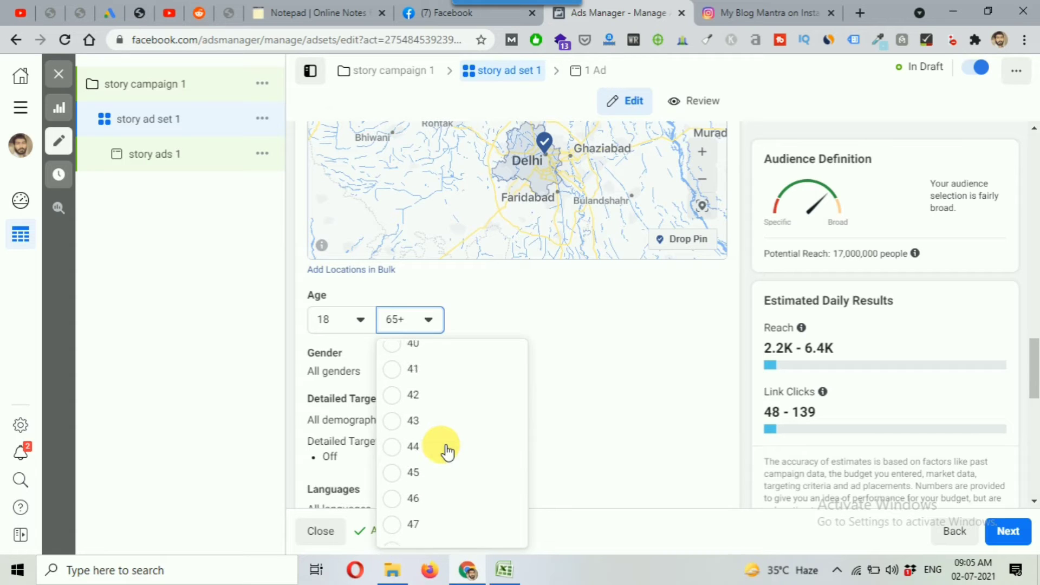
scroll(448, 451, "up", 2)
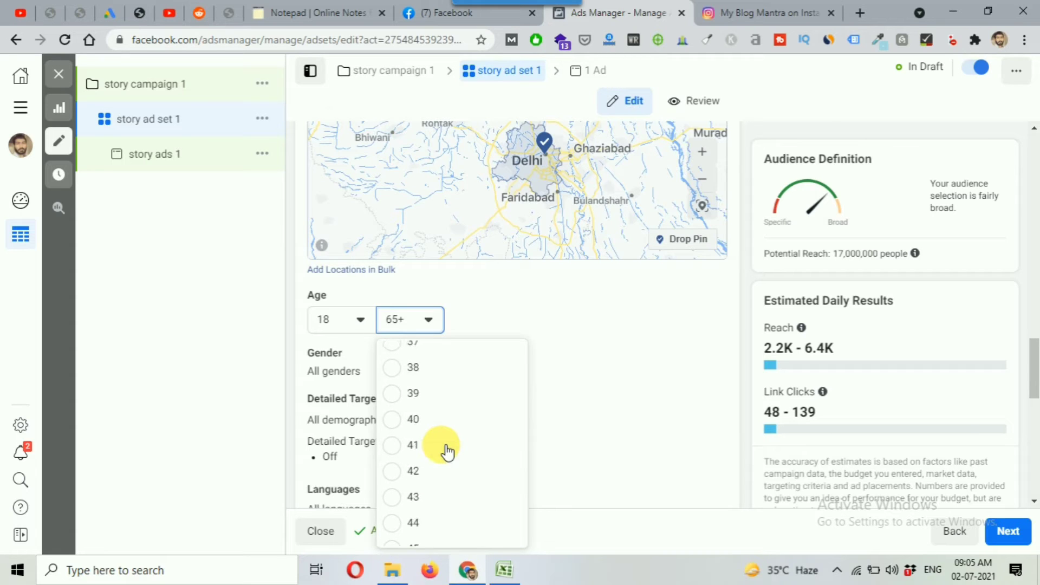
left_click(397, 426)
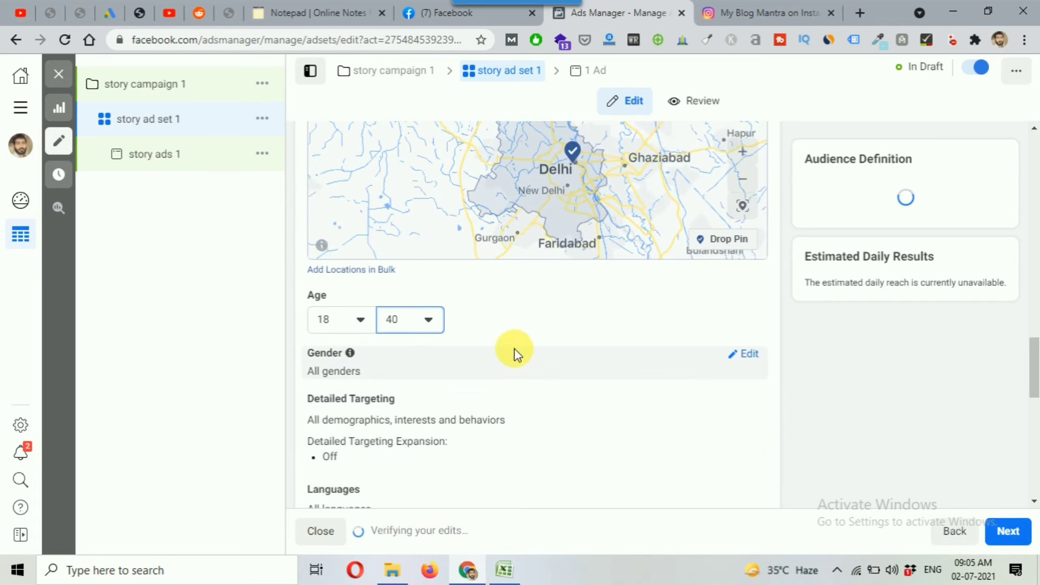
Try the Men option for the audience gender, then set the gender back to All
mouse_move(337, 364)
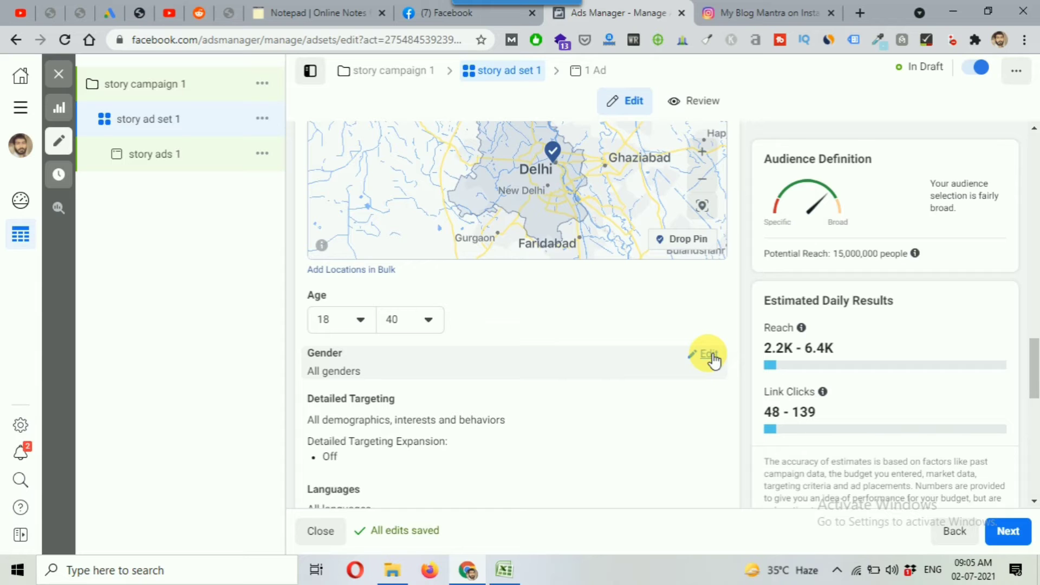
left_click(710, 356)
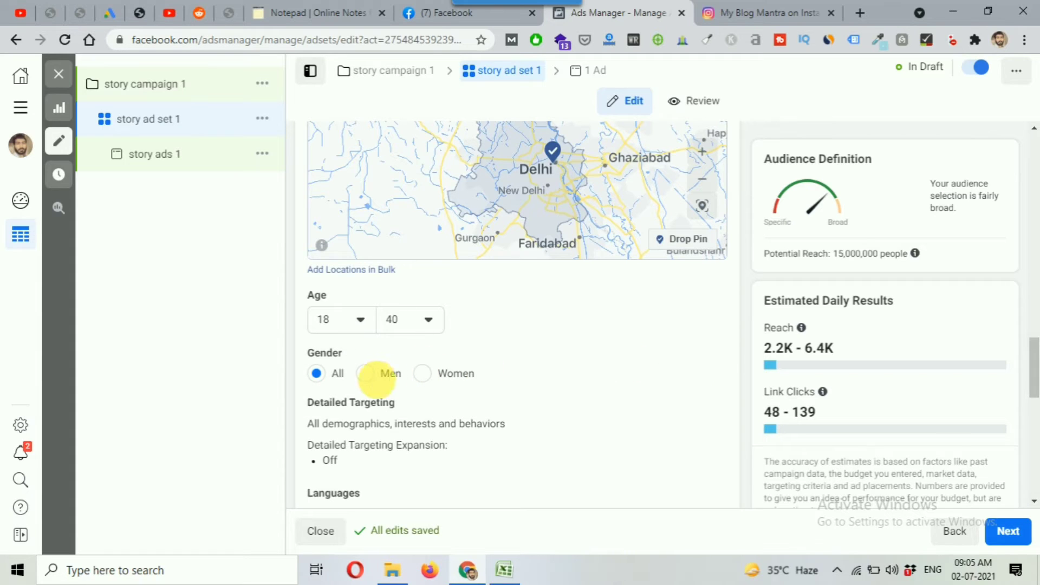
left_click(368, 377)
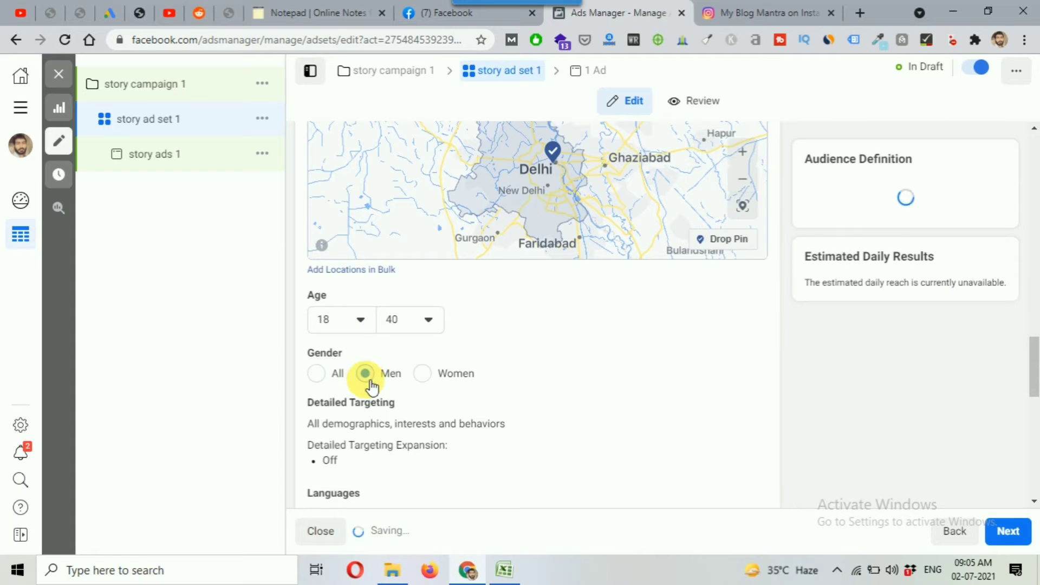
left_click(324, 381)
Search for "digital marketing" in Detailed Targeting and include the Digital marketing interest in the audience
scroll(537, 383, "down", 1)
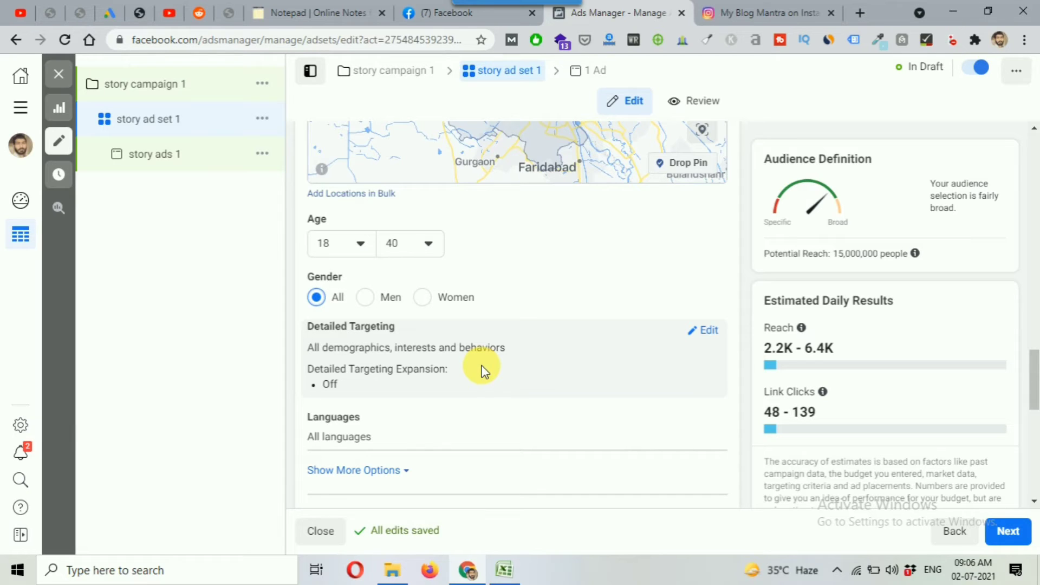
left_click(363, 14)
scroll(645, 344, "down", 2)
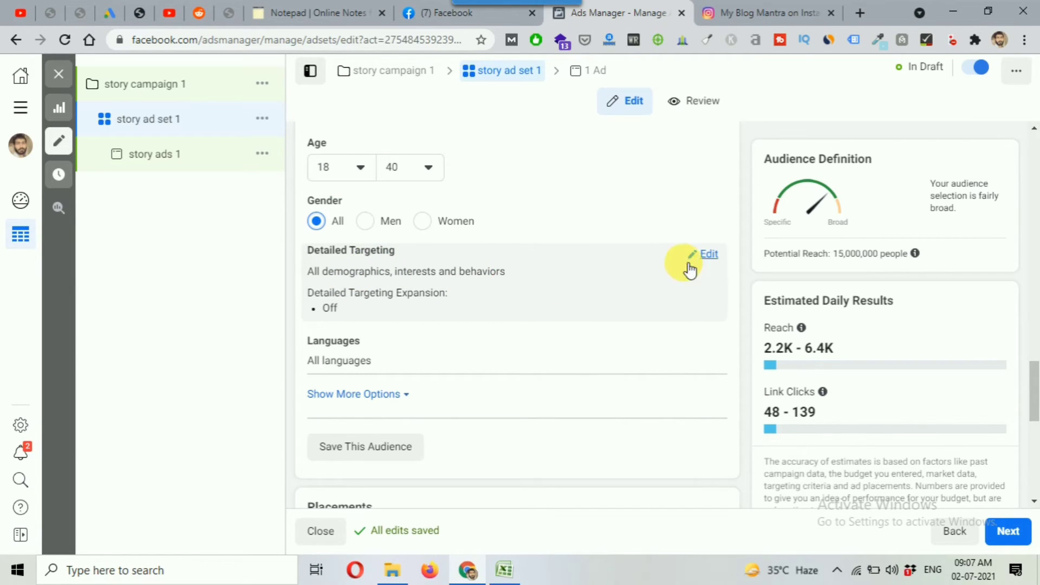
left_click(711, 256)
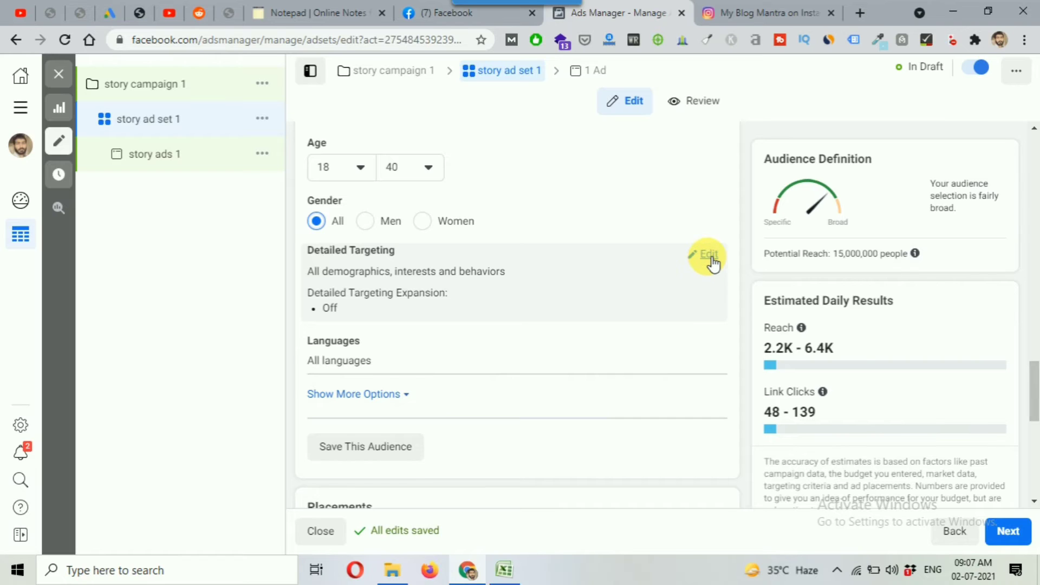
scroll(707, 257, "down", 2)
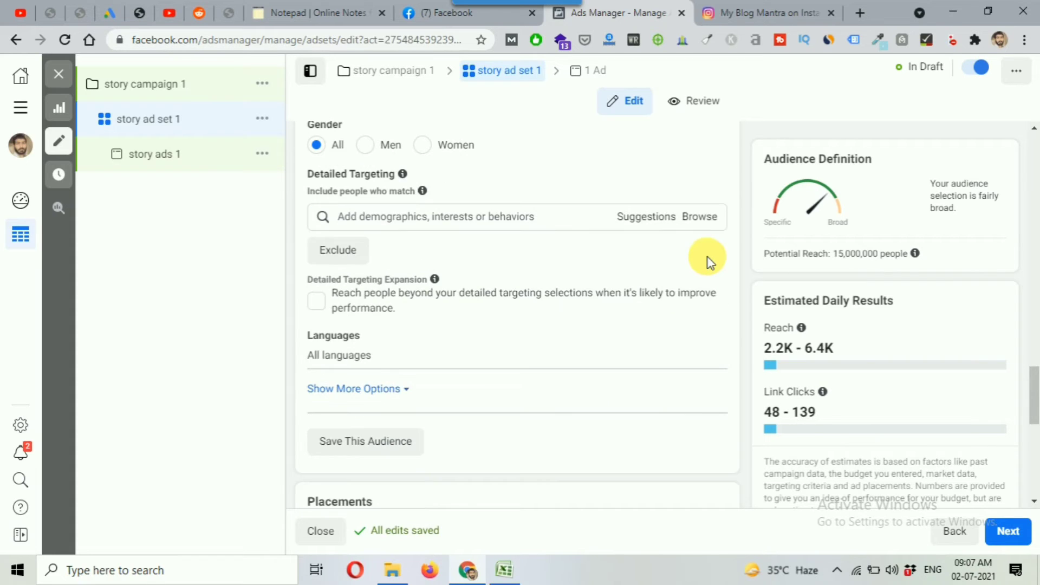
left_click(462, 219)
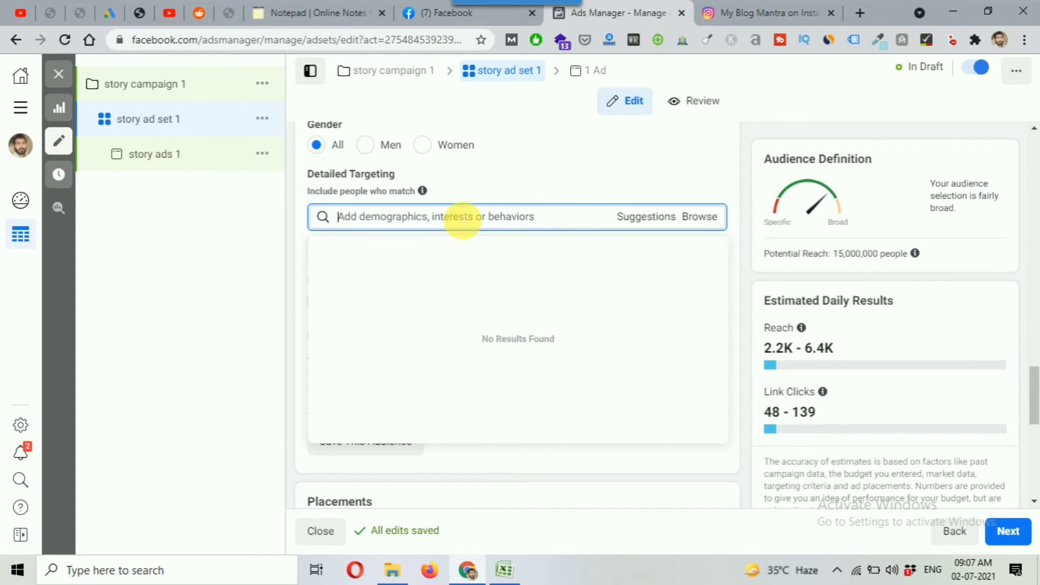
type("digital")
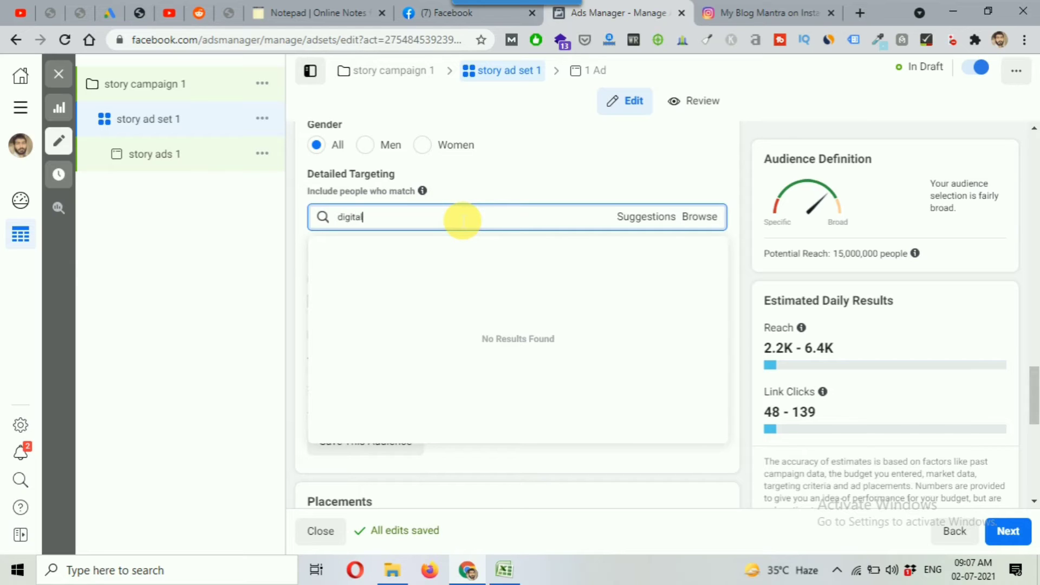
type(" marketing")
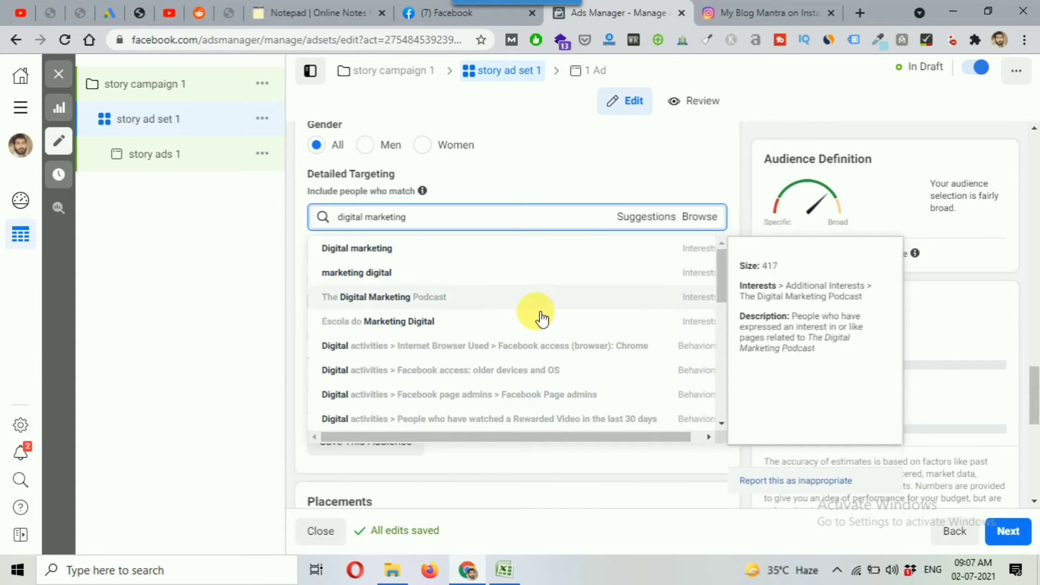
left_click(413, 253)
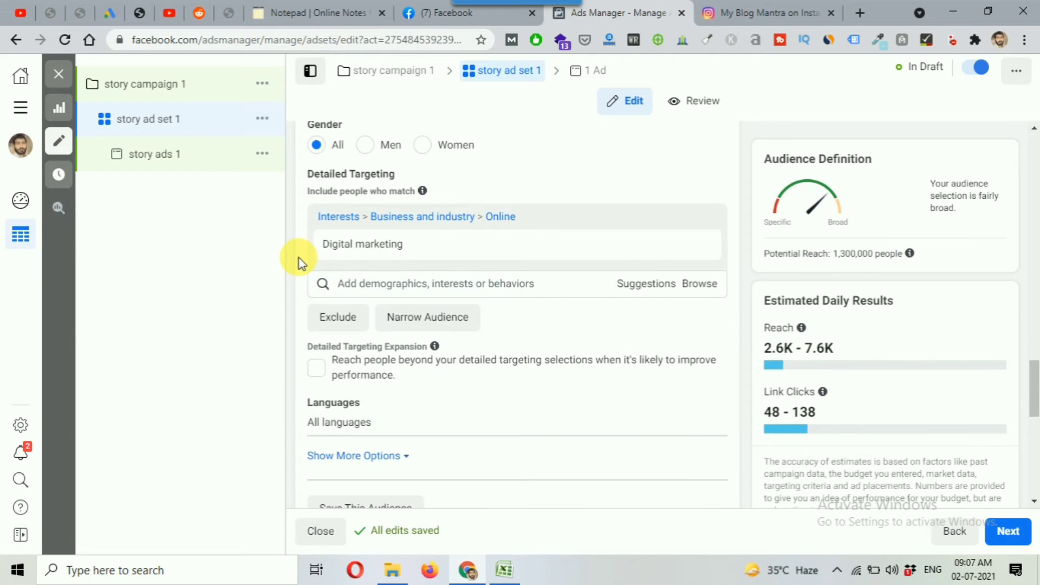
Narrow the audience to people who must also match the Think Marketing Magazine interest, searching for "marketing ma"
left_click(443, 319)
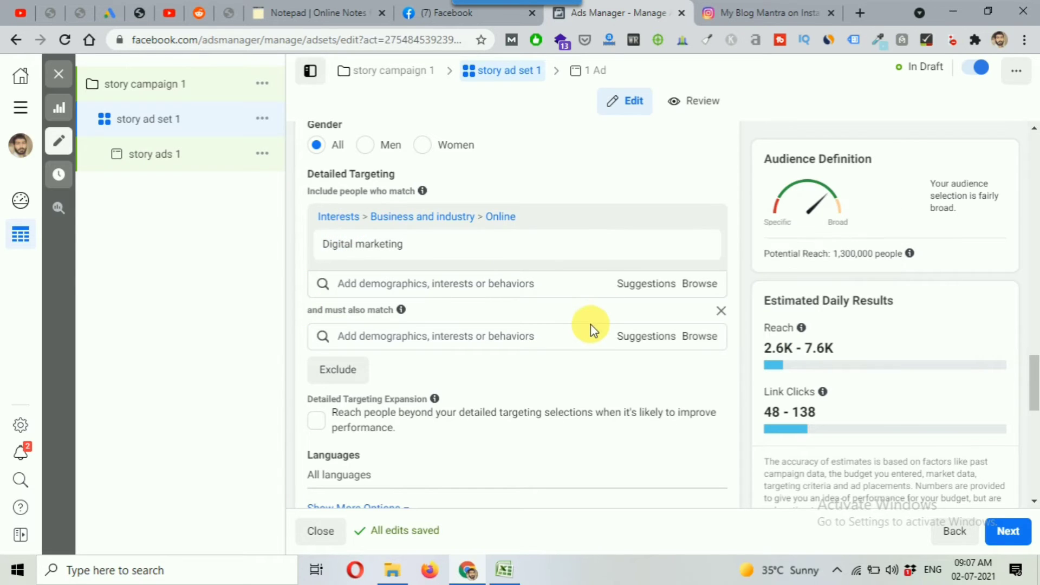
mouse_move(372, 249)
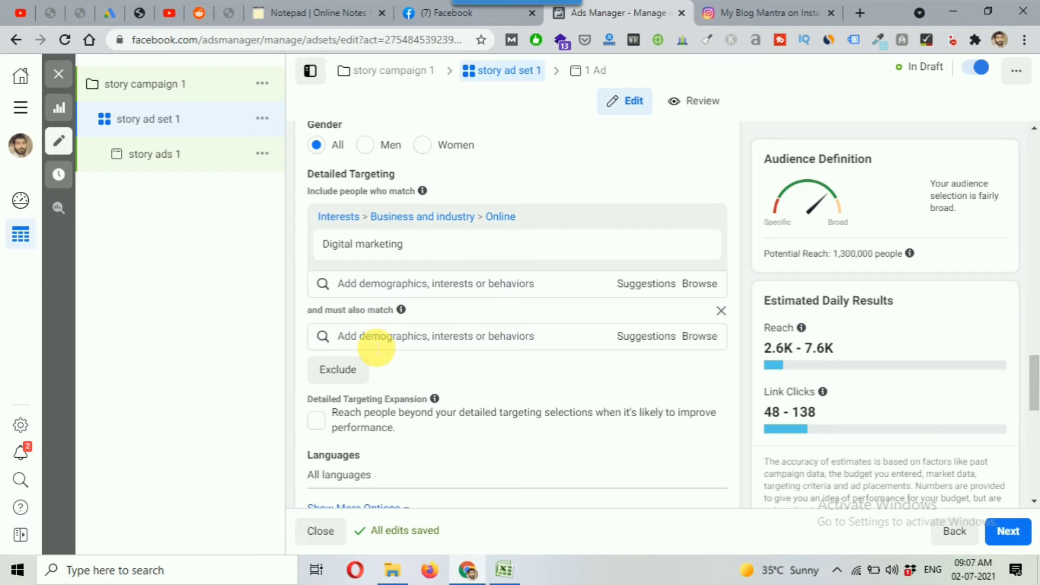
left_click(372, 341)
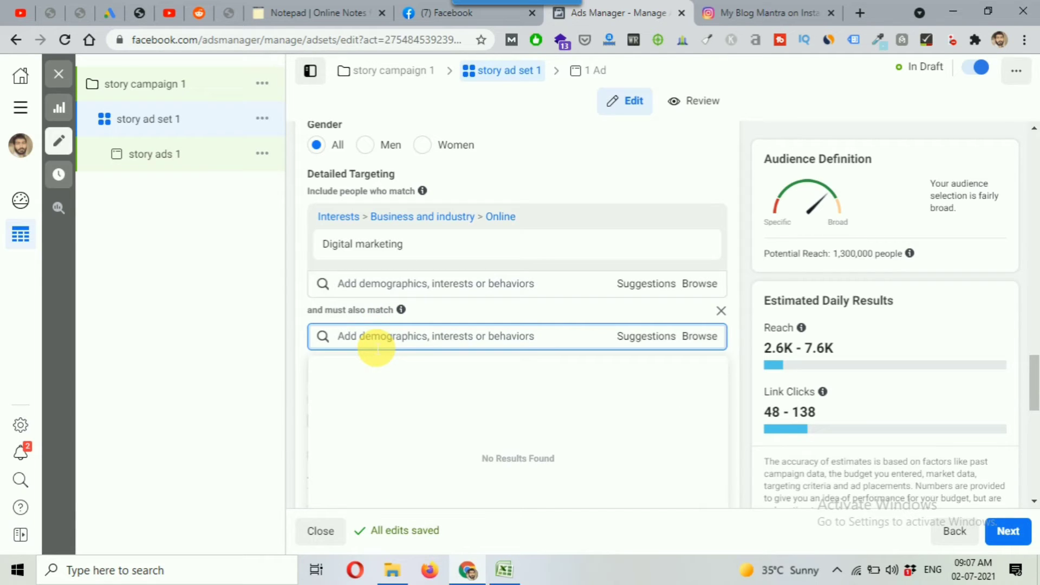
type("marke")
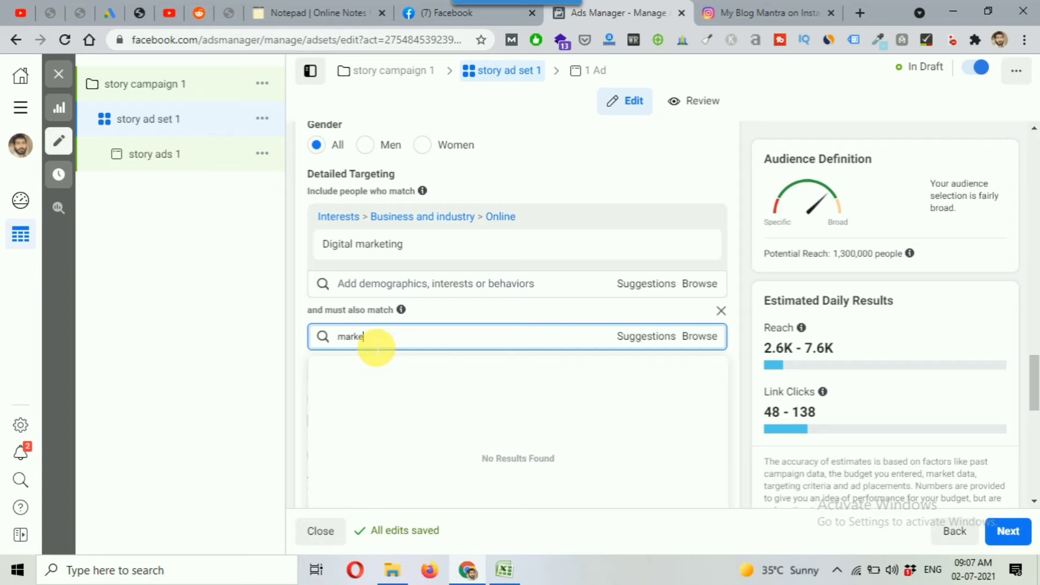
type("ting")
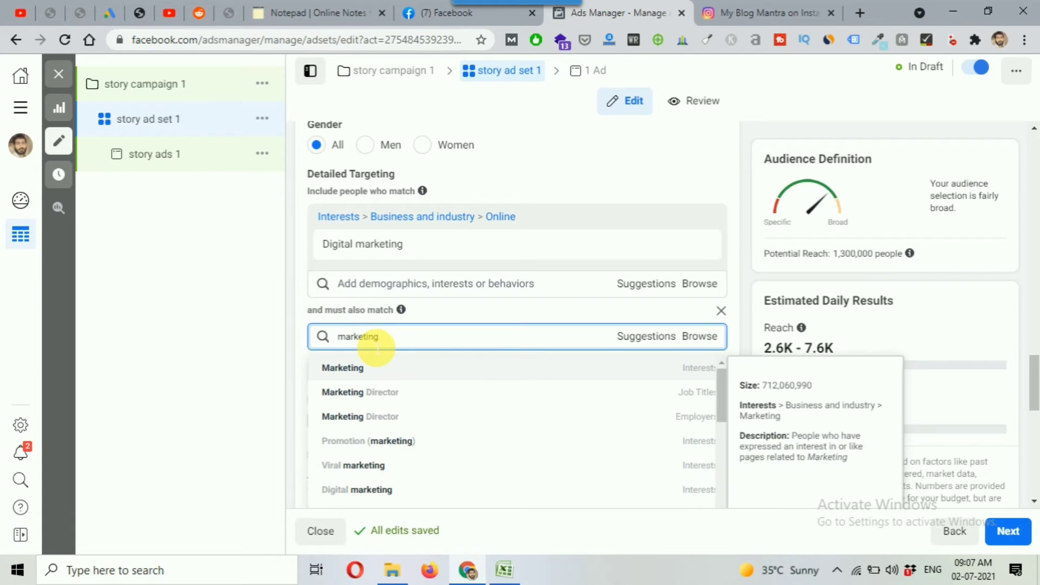
type(" ma")
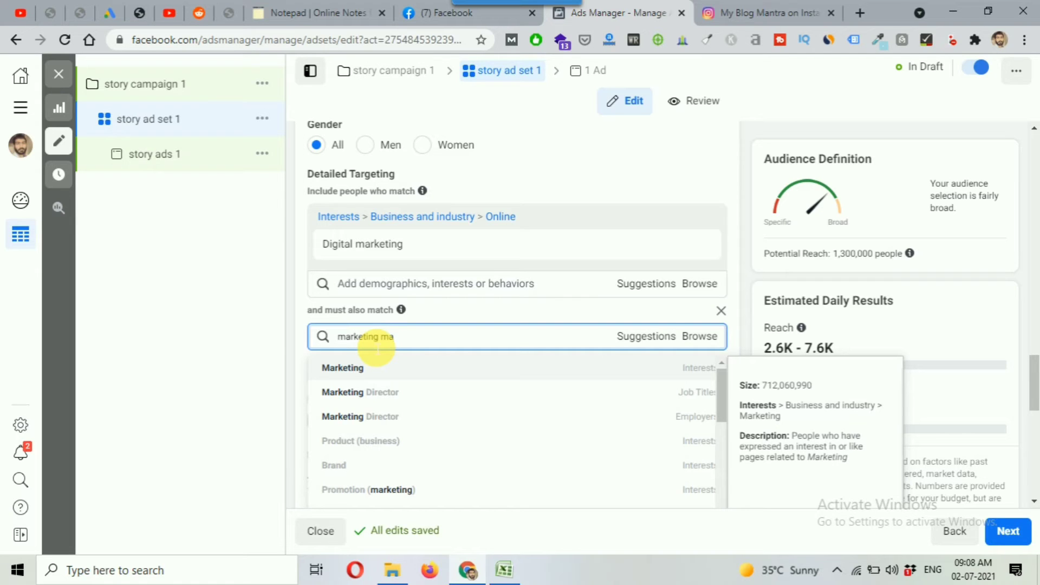
scroll(410, 465, "down", 5)
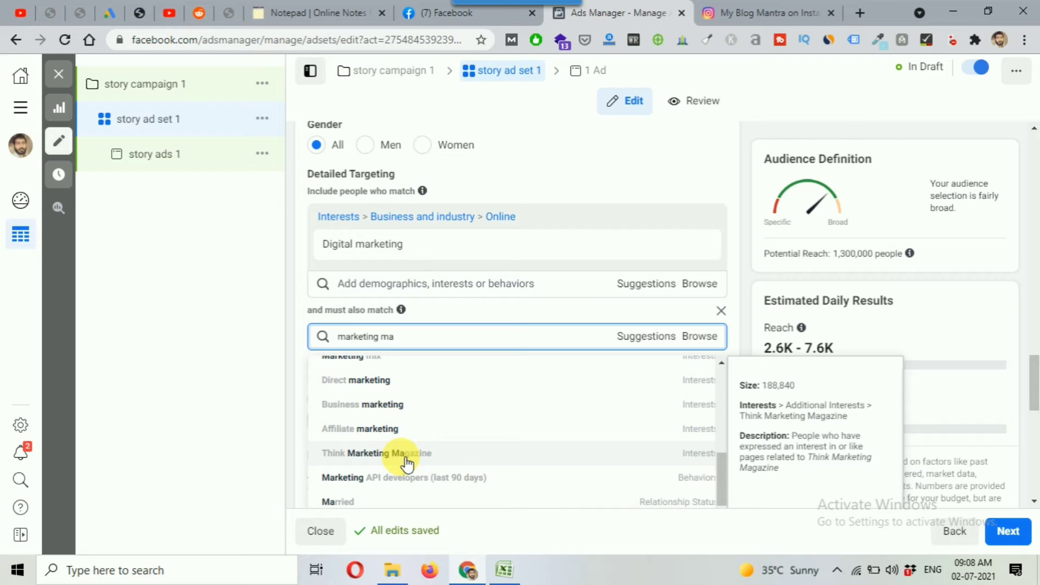
left_click(406, 462)
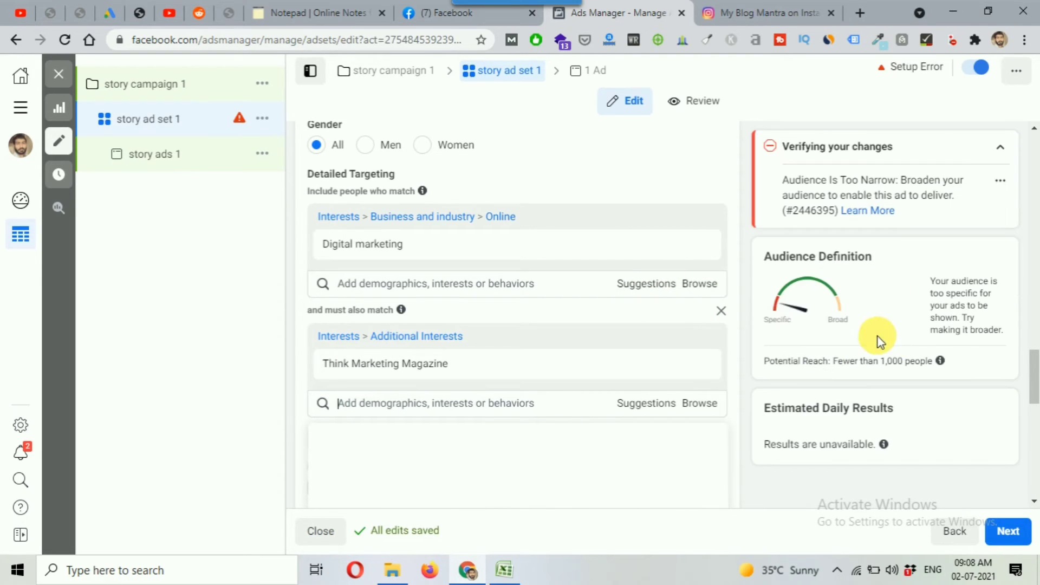
Add the suggested interest Social Media Examiner to the group of interests the audience must also match
mouse_move(447, 372)
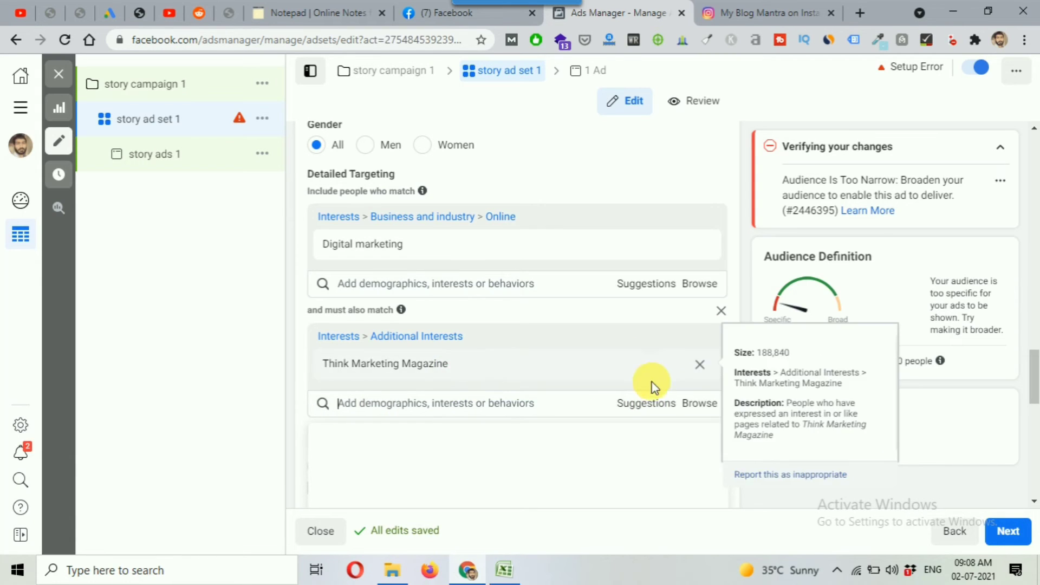
left_click(446, 405)
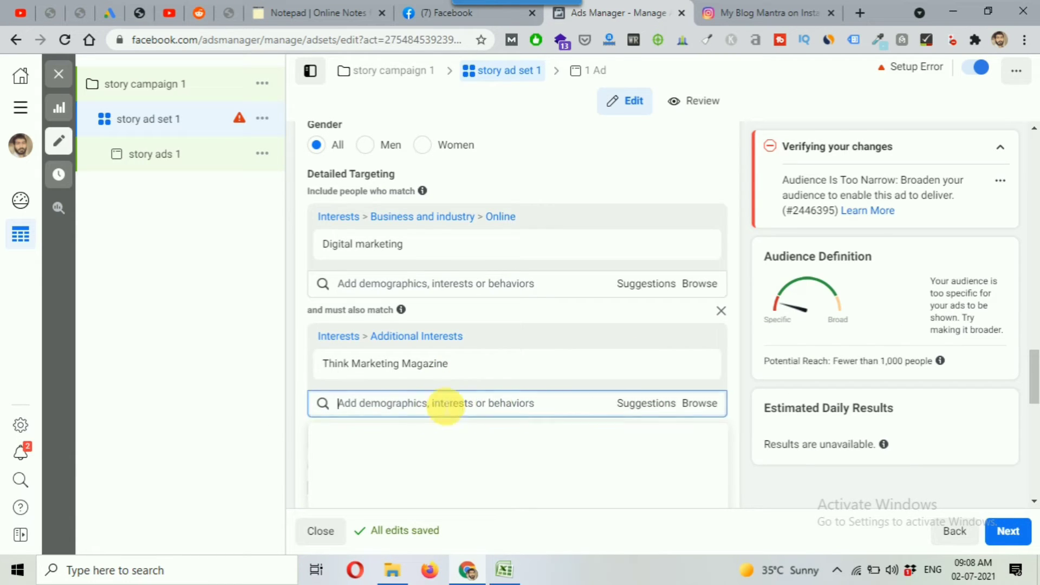
left_click(644, 405)
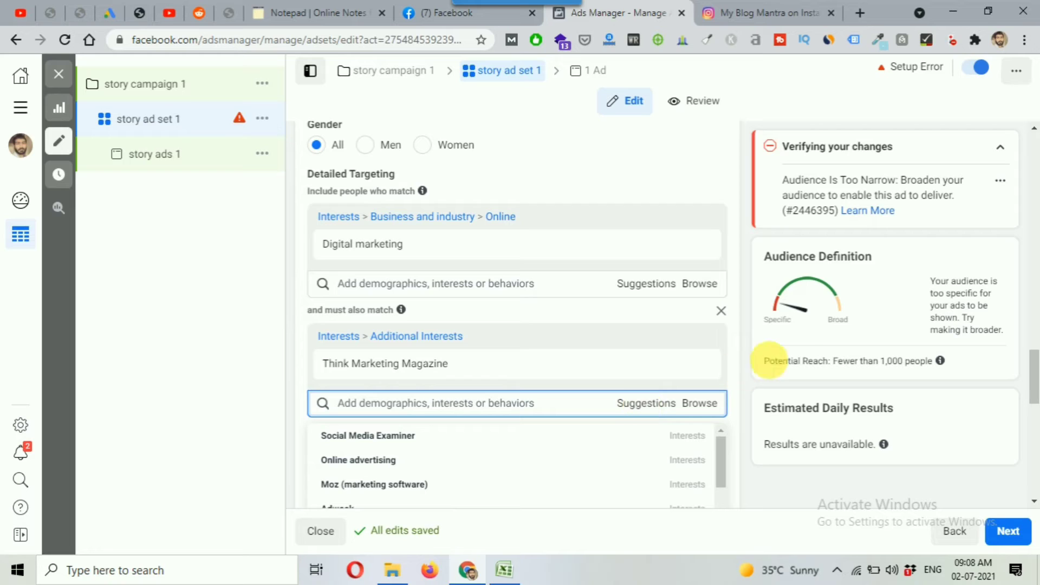
scroll(748, 334, "down", 1)
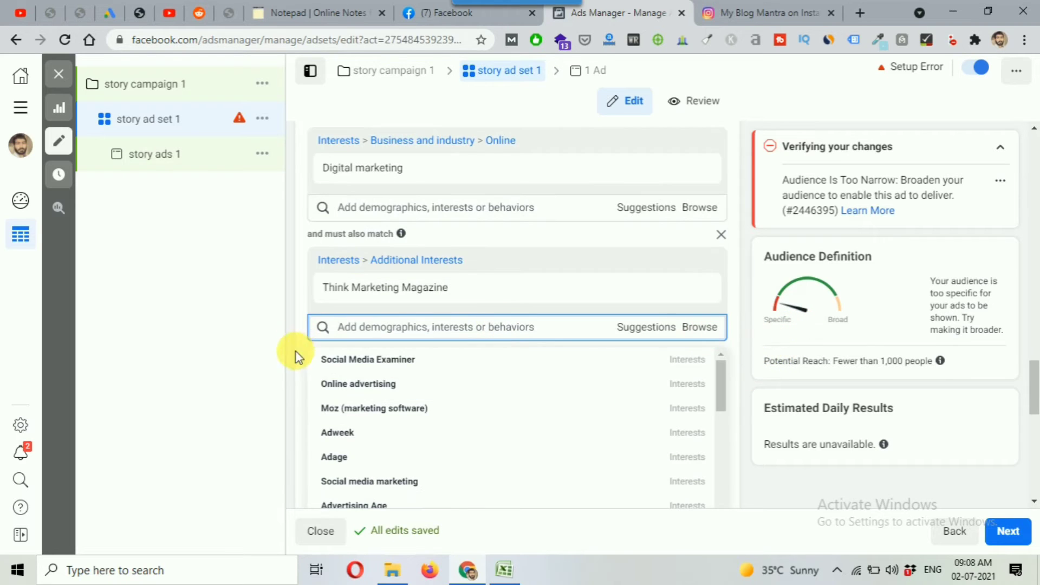
left_click(389, 359)
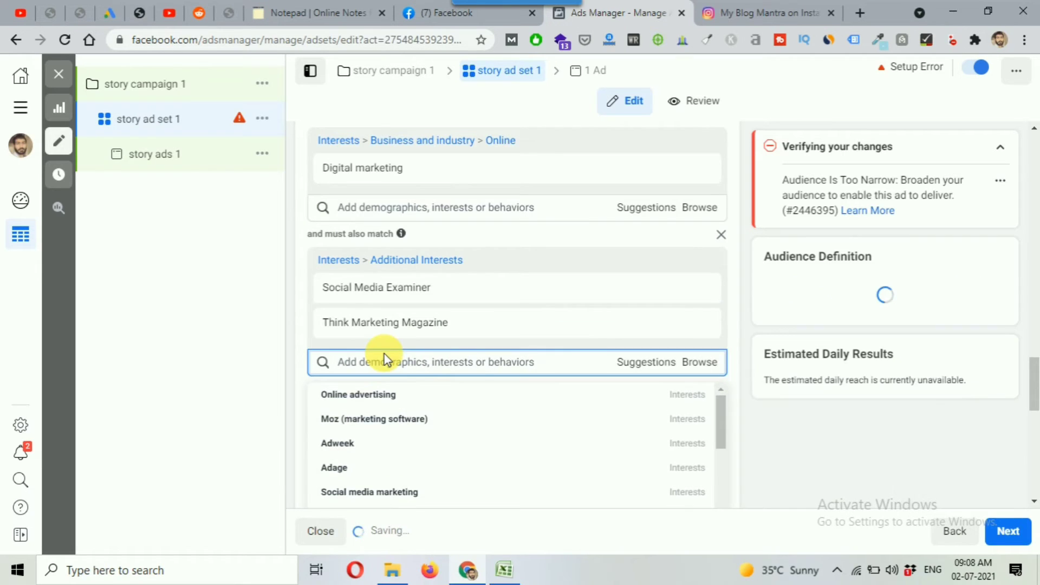
left_click(650, 361)
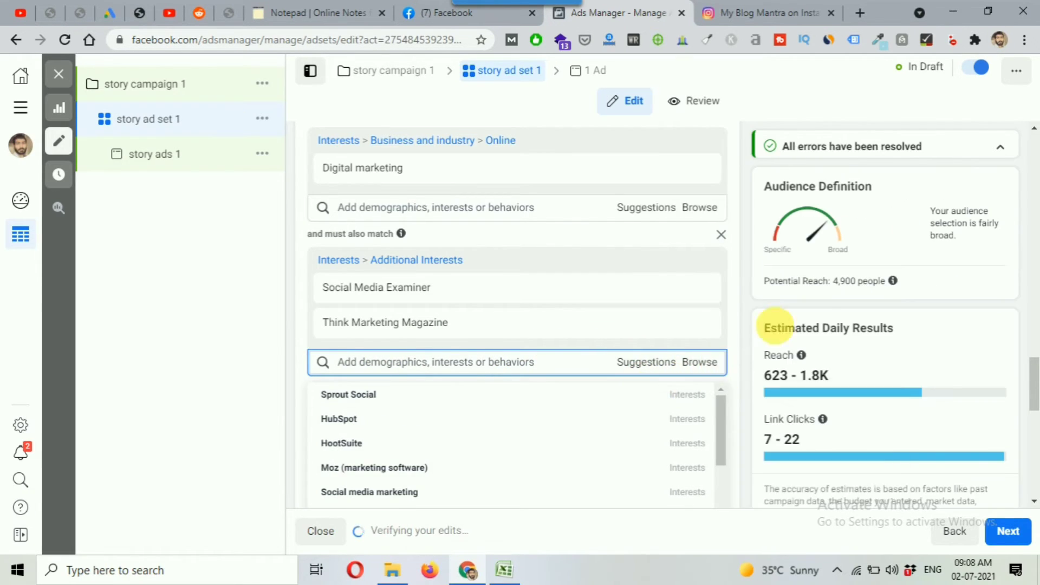
left_click(650, 369)
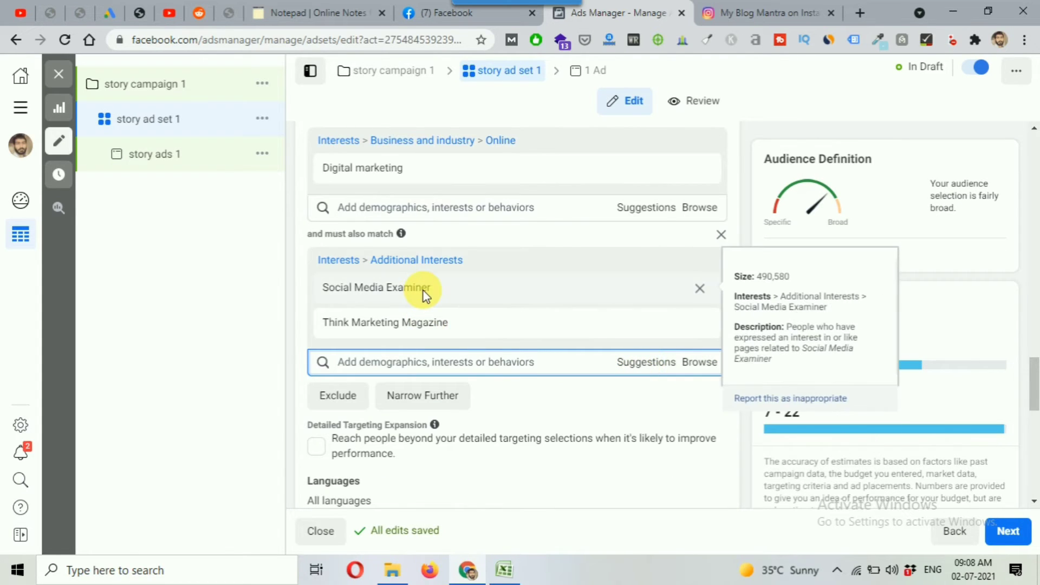
mouse_move(455, 327)
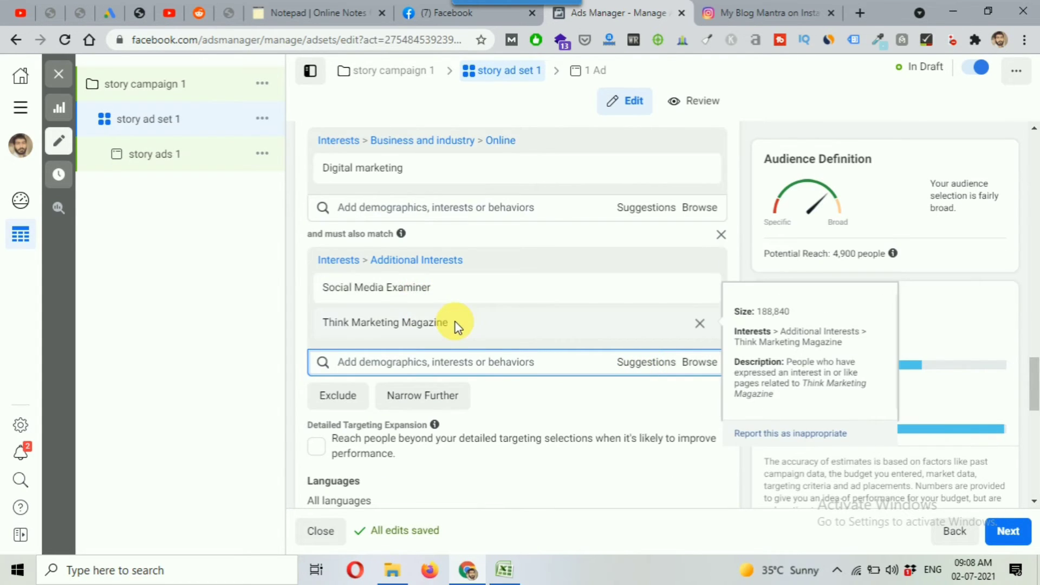
View the suggested interests for the group the audience must also match
left_click(648, 370)
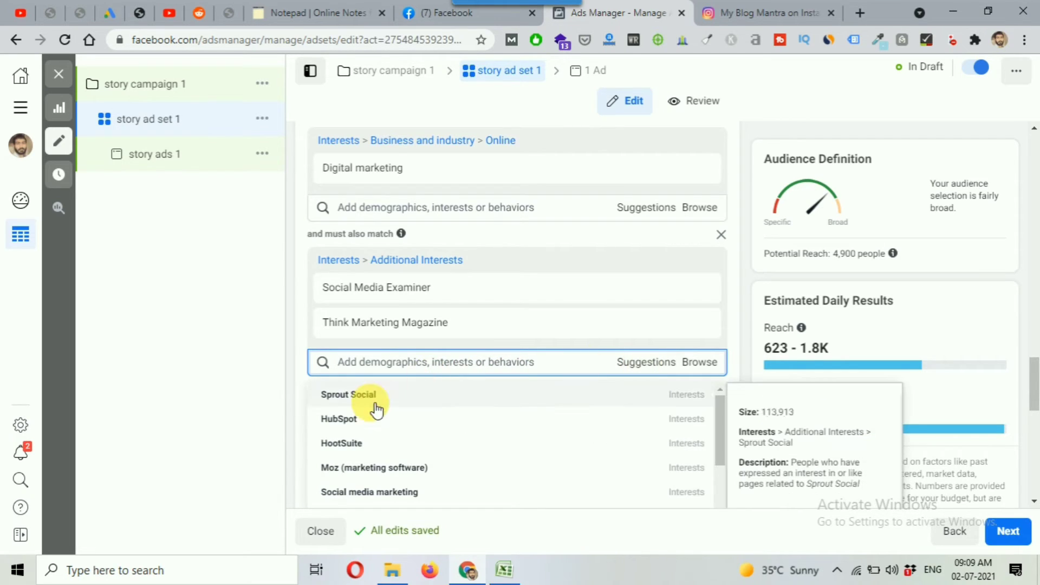
mouse_move(362, 427)
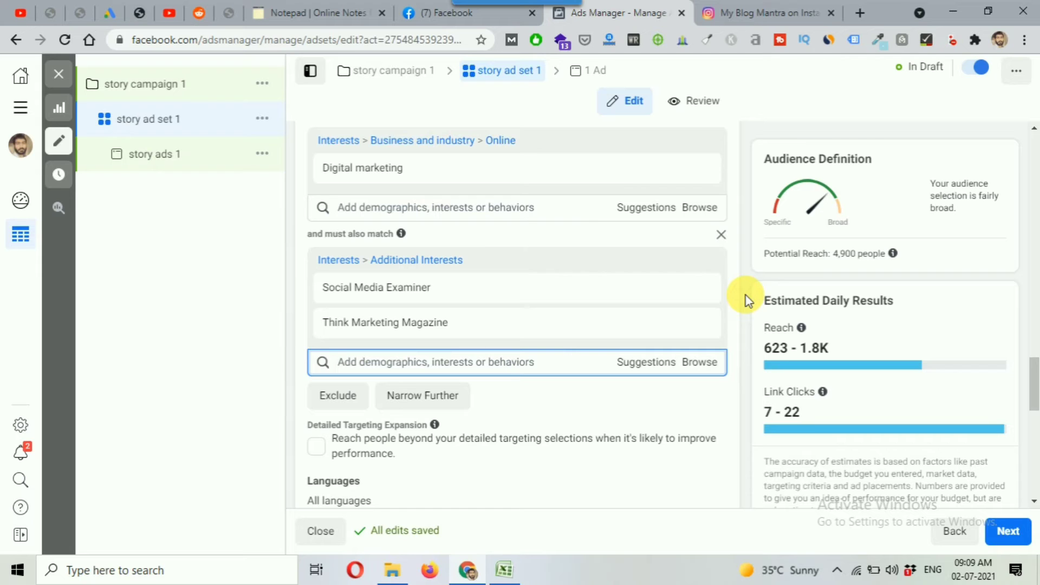
scroll(744, 299, "up", 2)
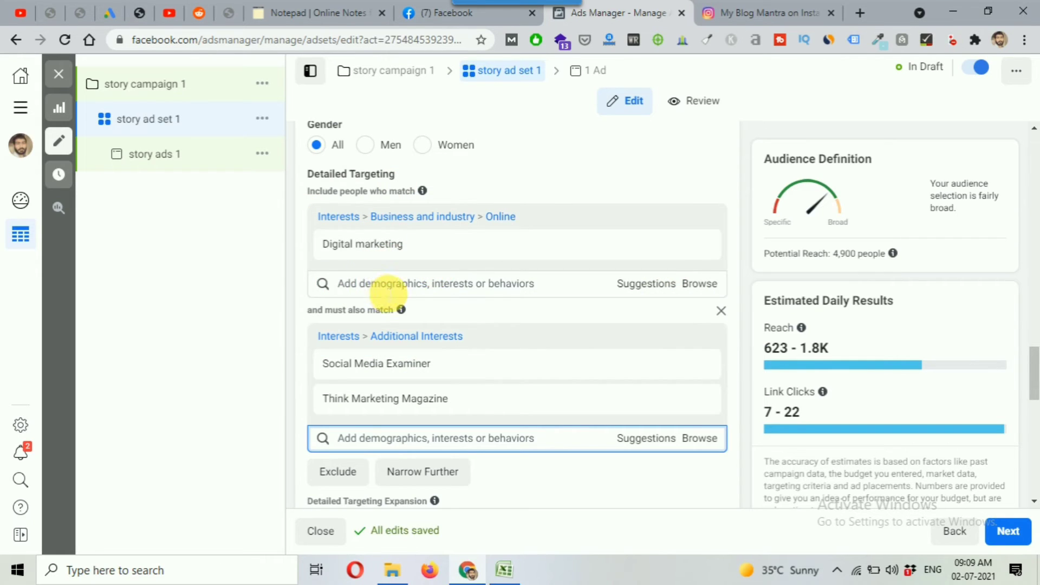
left_click(383, 291)
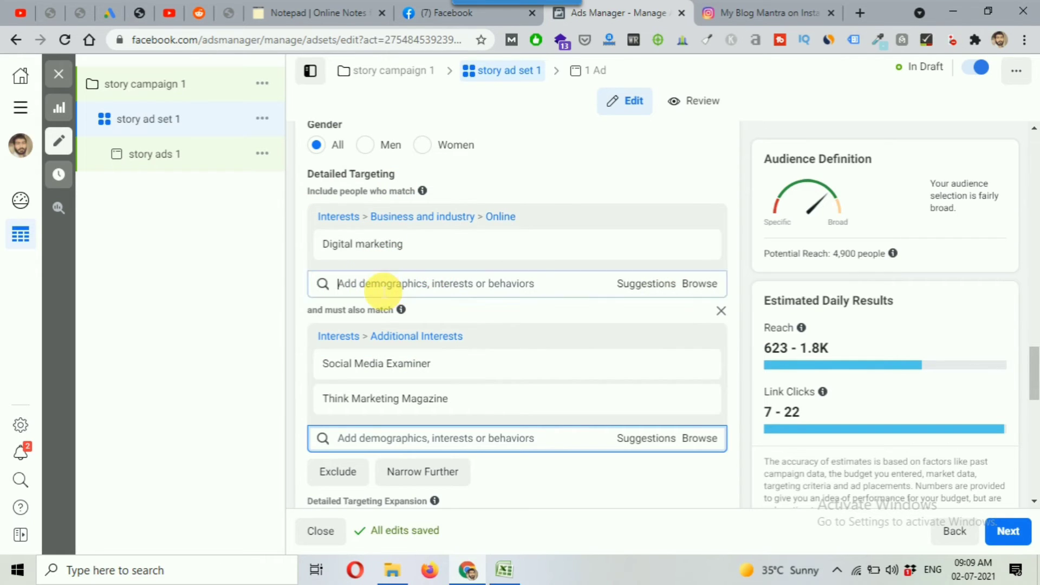
left_click(323, 427)
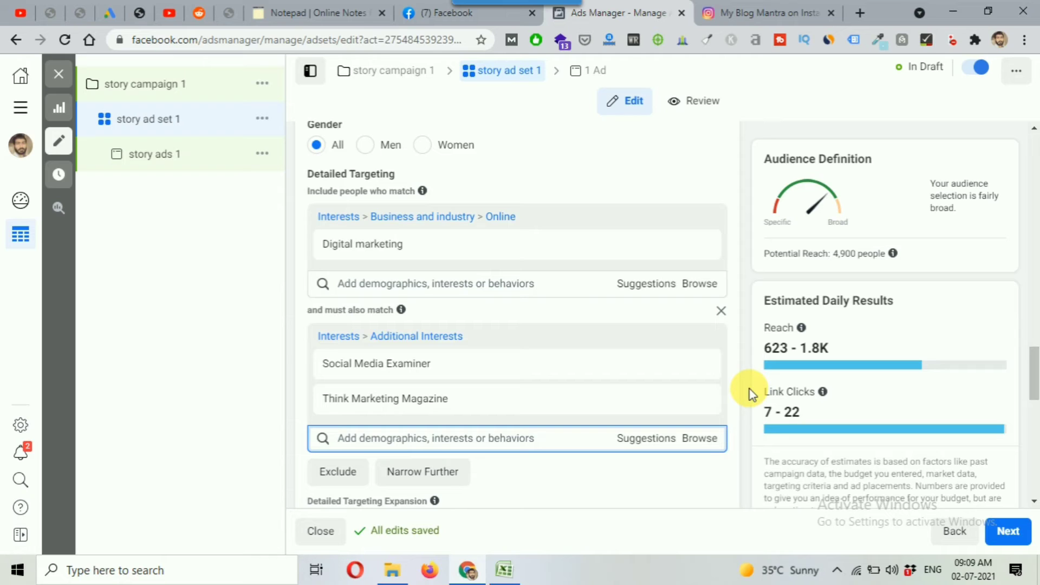
Try the Detailed Targeting Expansion option, leaving it turned off
scroll(749, 389, "down", 1)
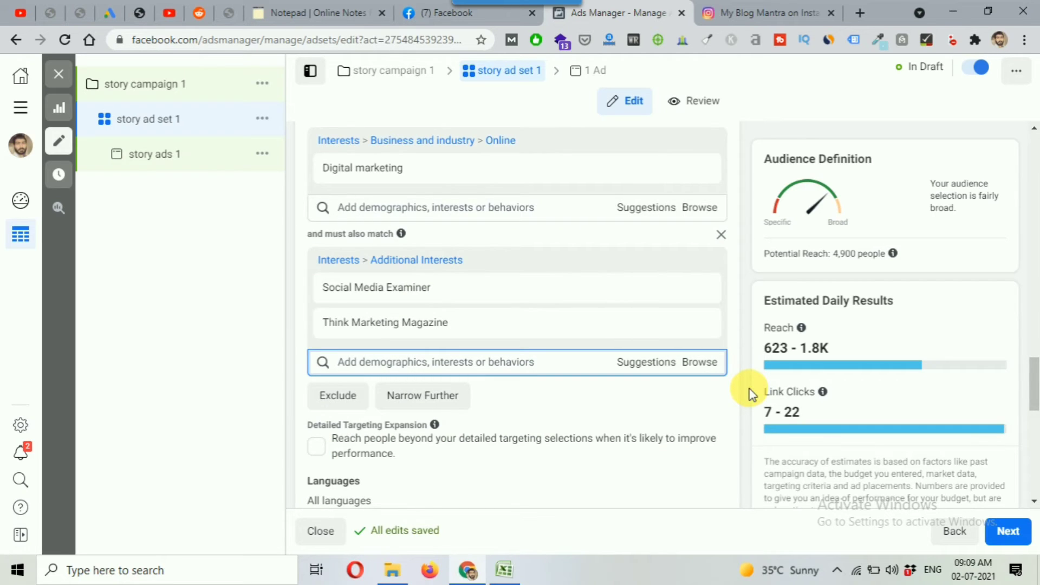
scroll(750, 389, "down", 2)
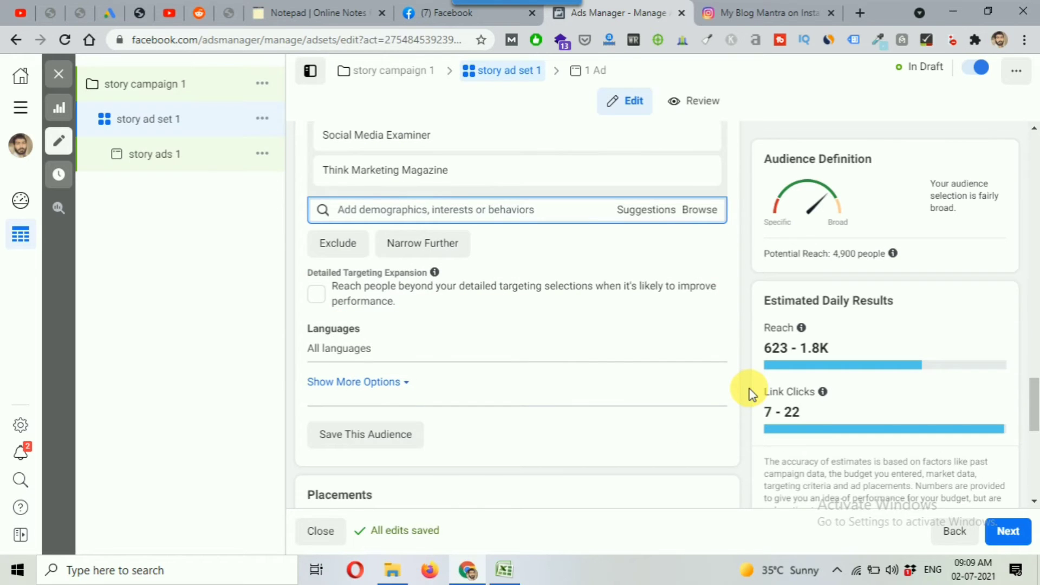
scroll(749, 388, "down", 1)
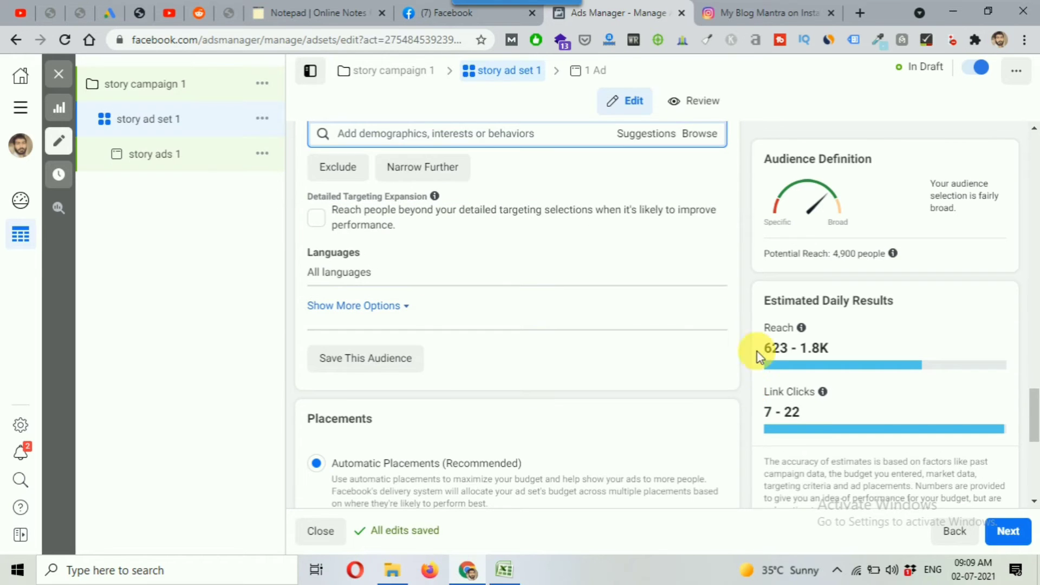
left_click(318, 222)
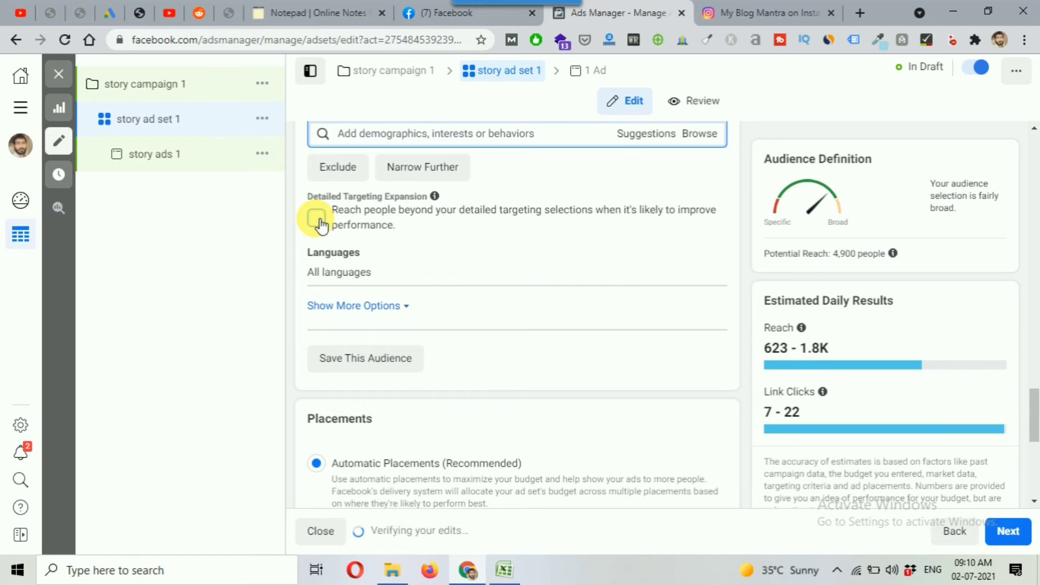
left_click(317, 219)
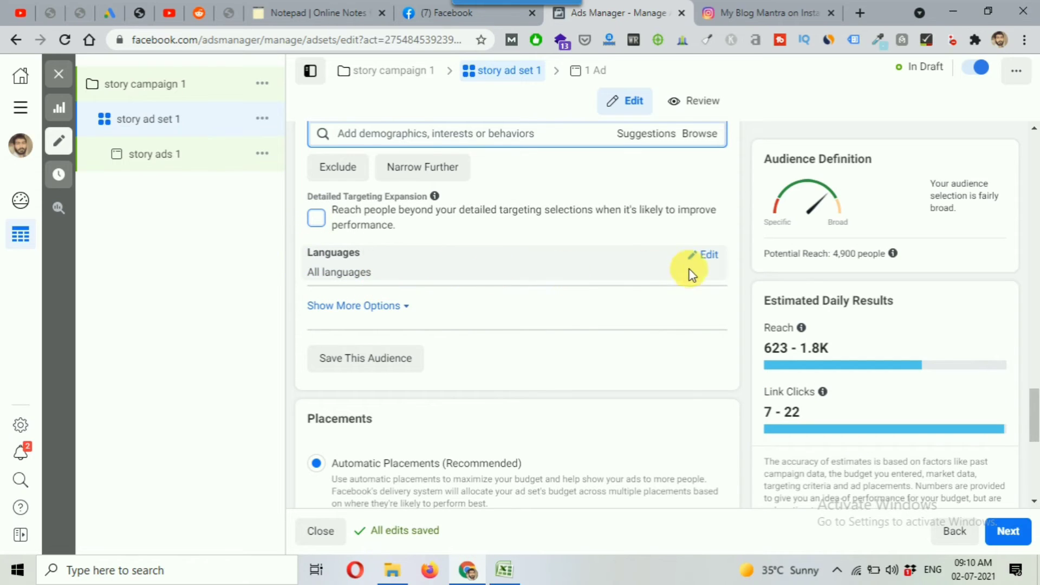
Expand the additional audience options and view the available connection types under Connections
left_click(372, 312)
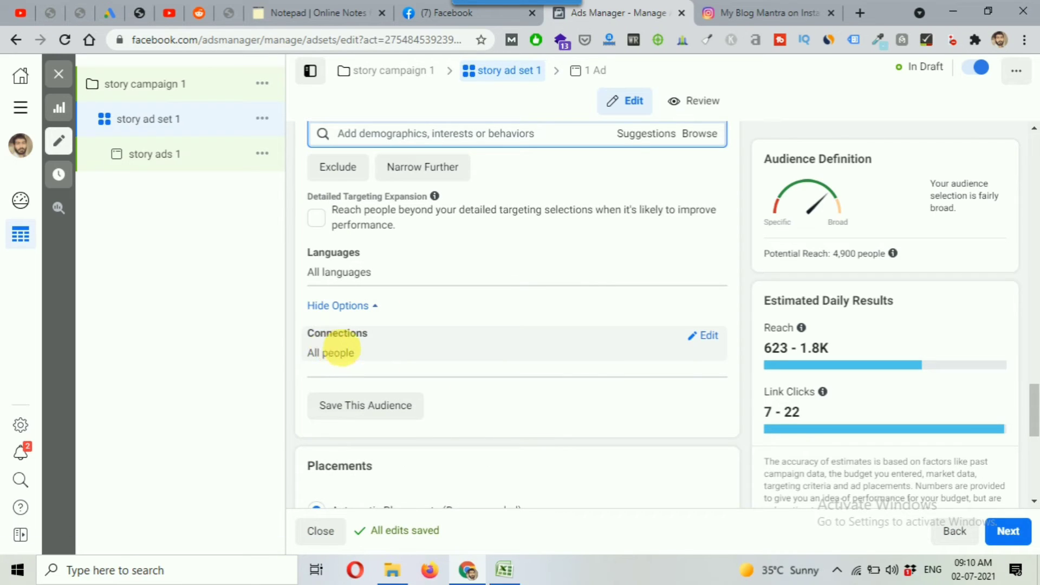
left_click(703, 335)
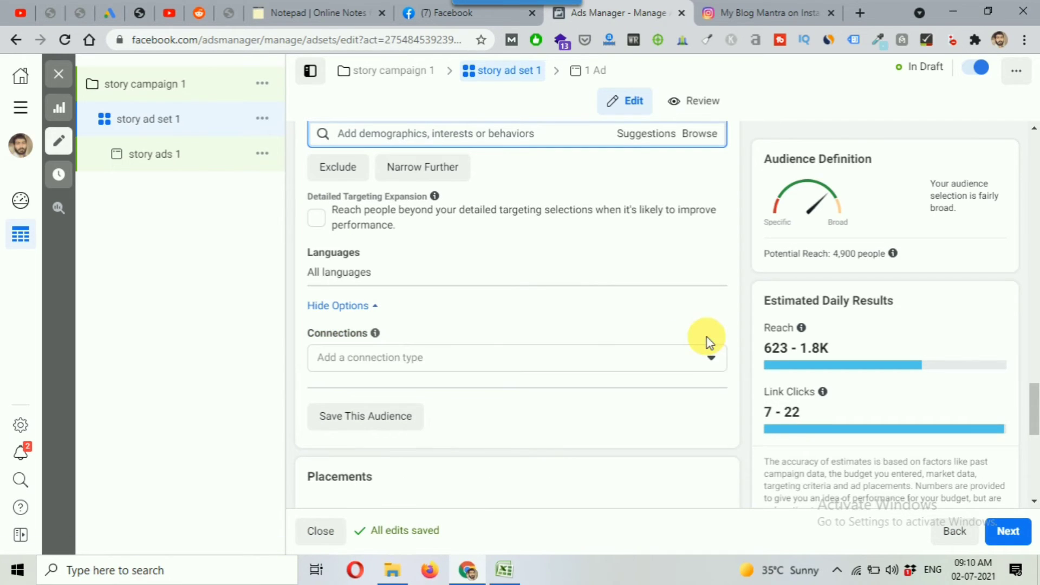
left_click(373, 360)
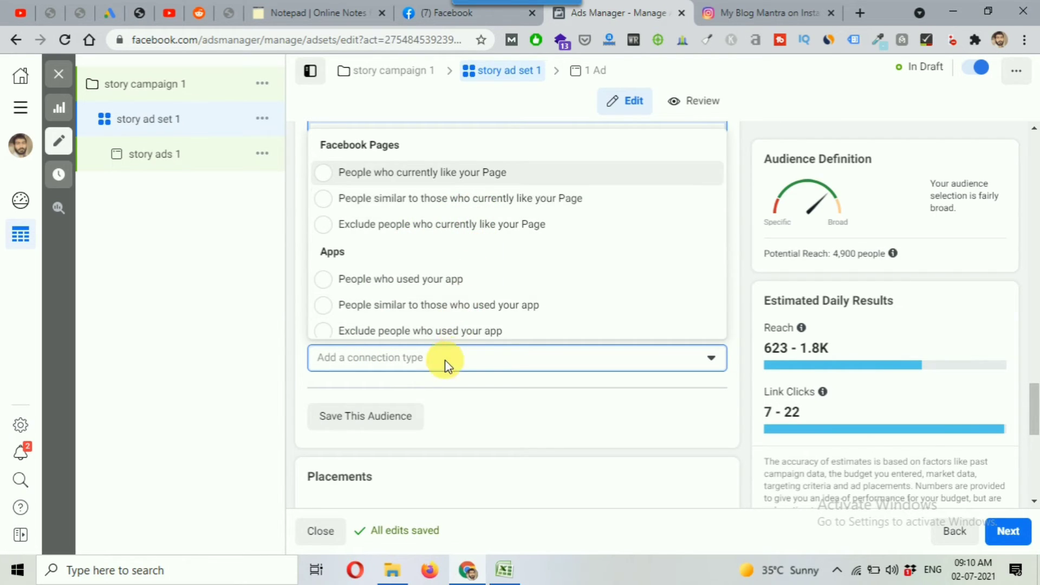
left_click(713, 410)
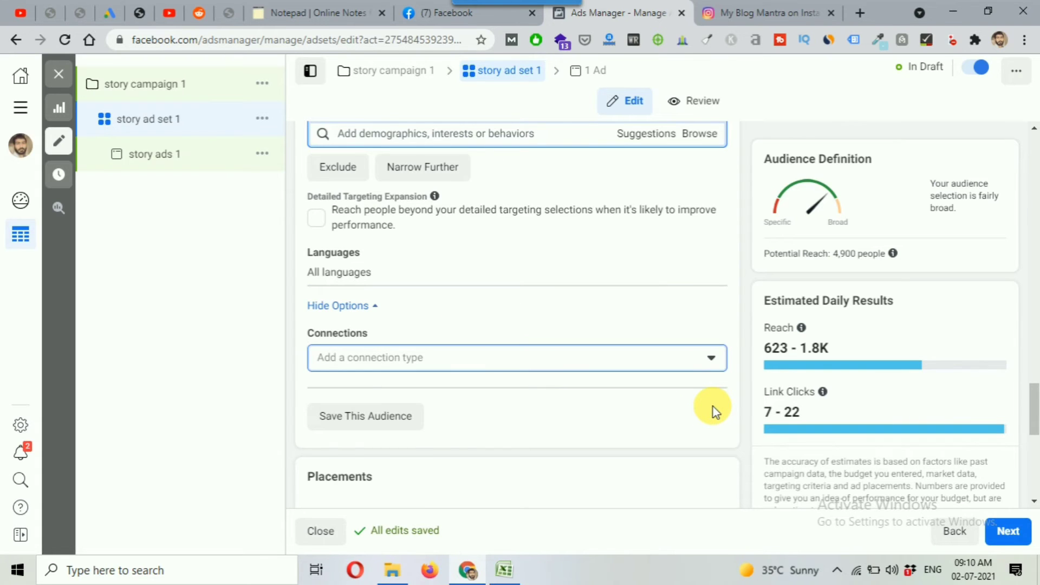
Switch the ad set to Manual Placements and exclude the Audience Network platform
scroll(713, 411, "down", 2)
scroll(718, 412, "down", 1)
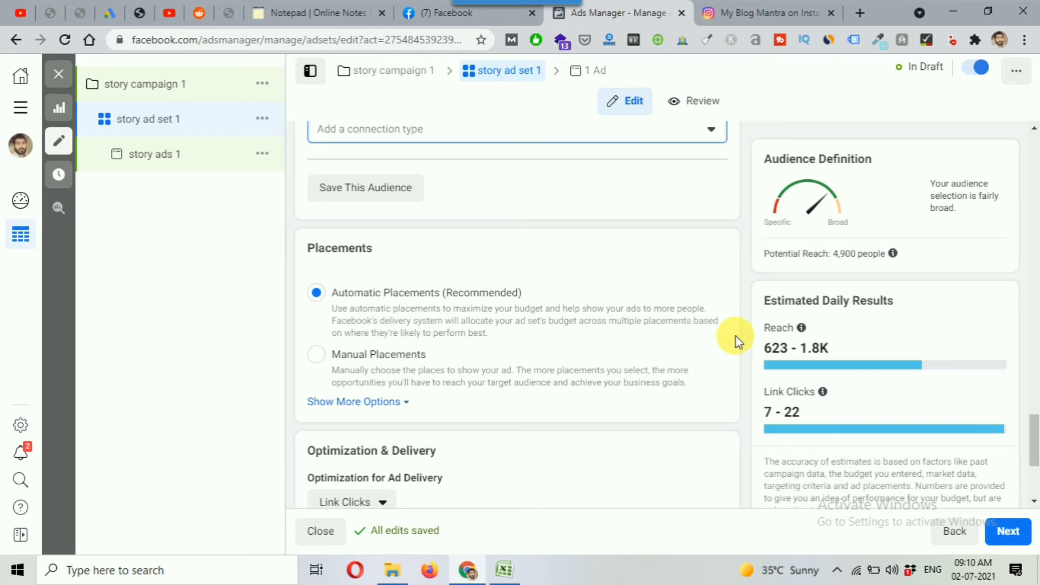
scroll(748, 304, "down", 1)
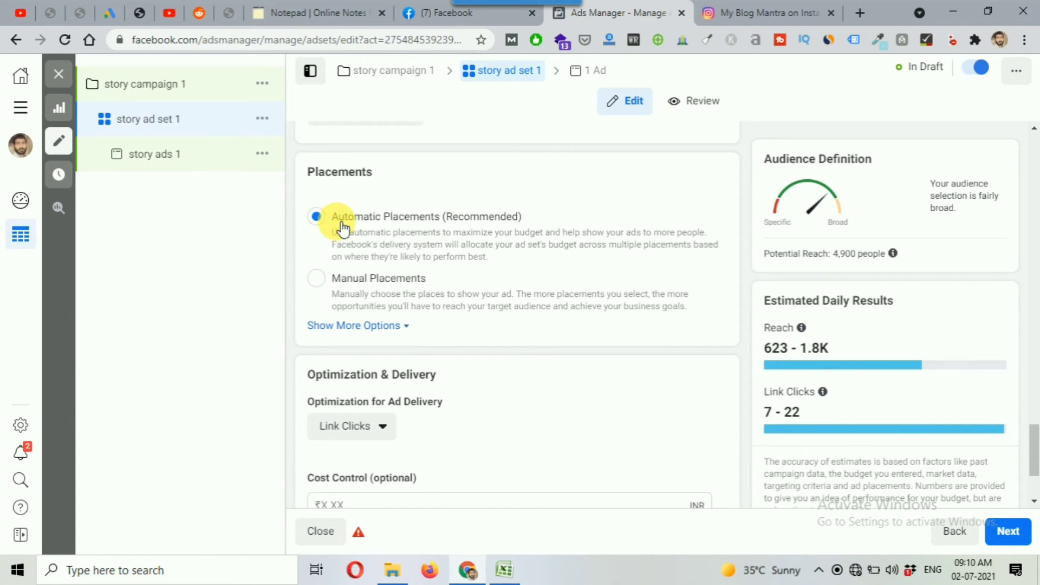
left_click(327, 279)
scroll(580, 320, "down", 1)
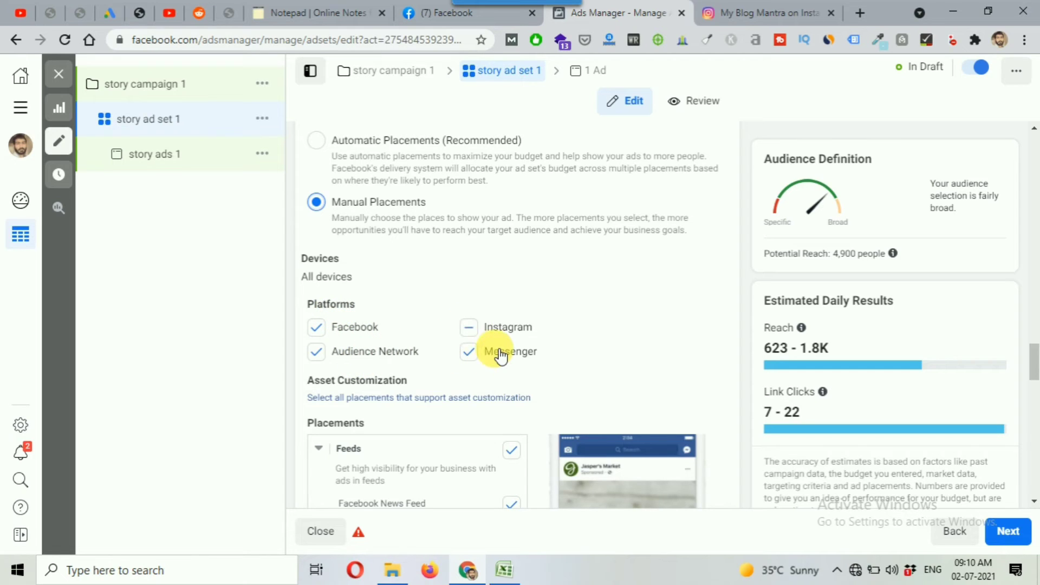
left_click(316, 352)
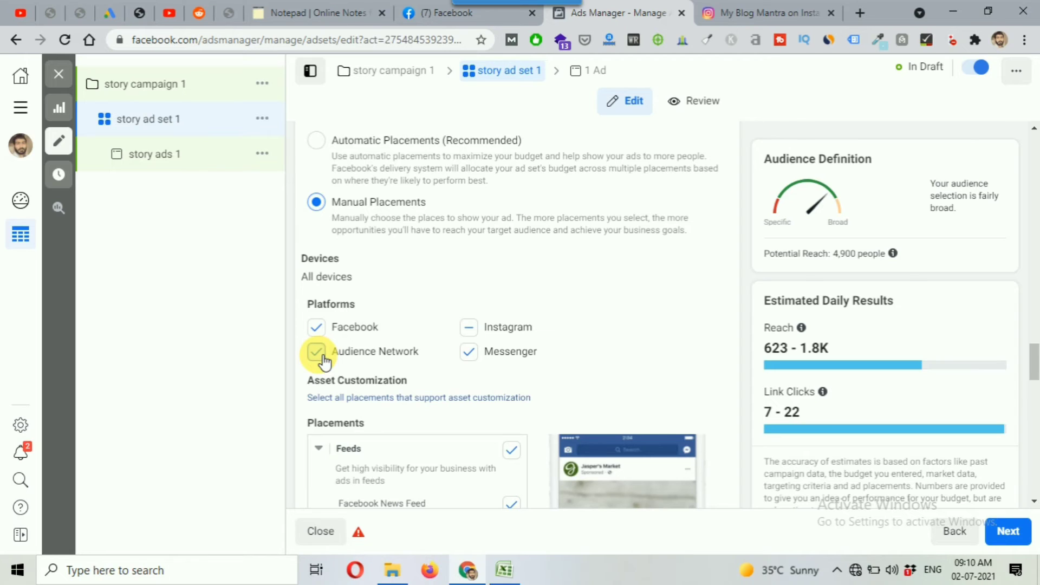
left_click(316, 352)
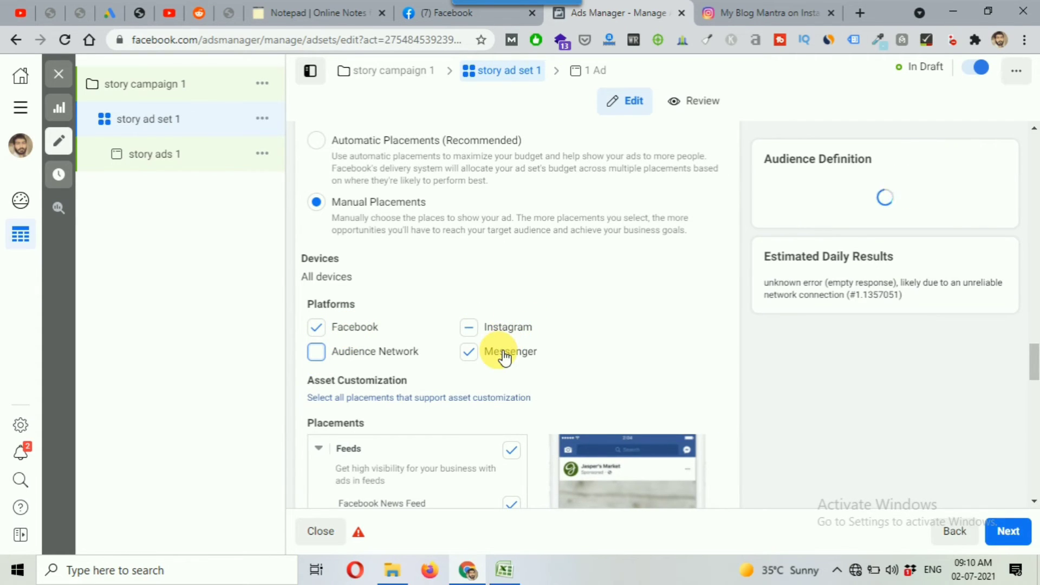
Deselect the entire Feeds placement group for the ad set
scroll(596, 363, "down", 1)
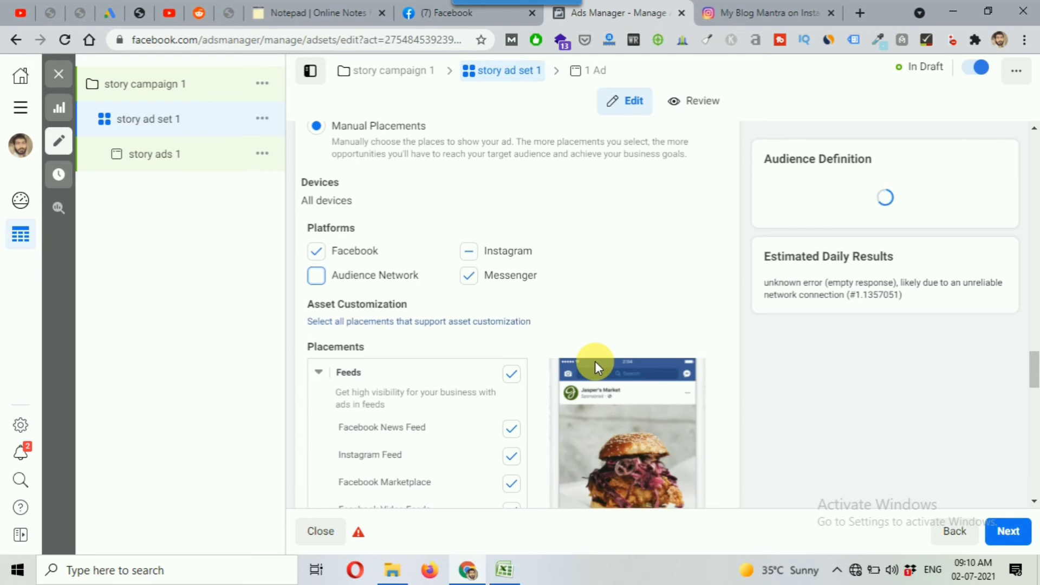
scroll(595, 362, "down", 1)
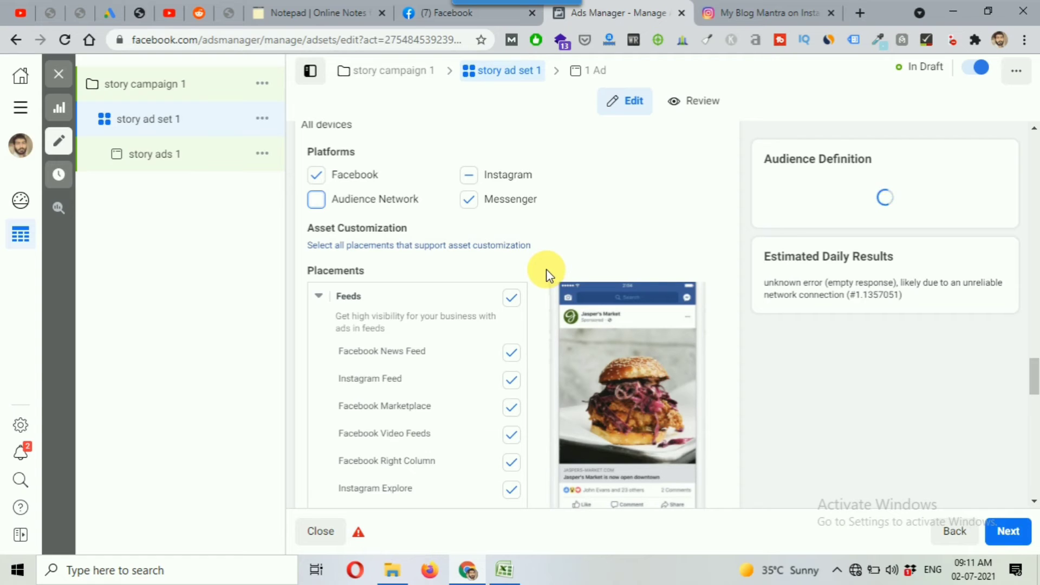
left_click(511, 299)
scroll(442, 374, "down", 1)
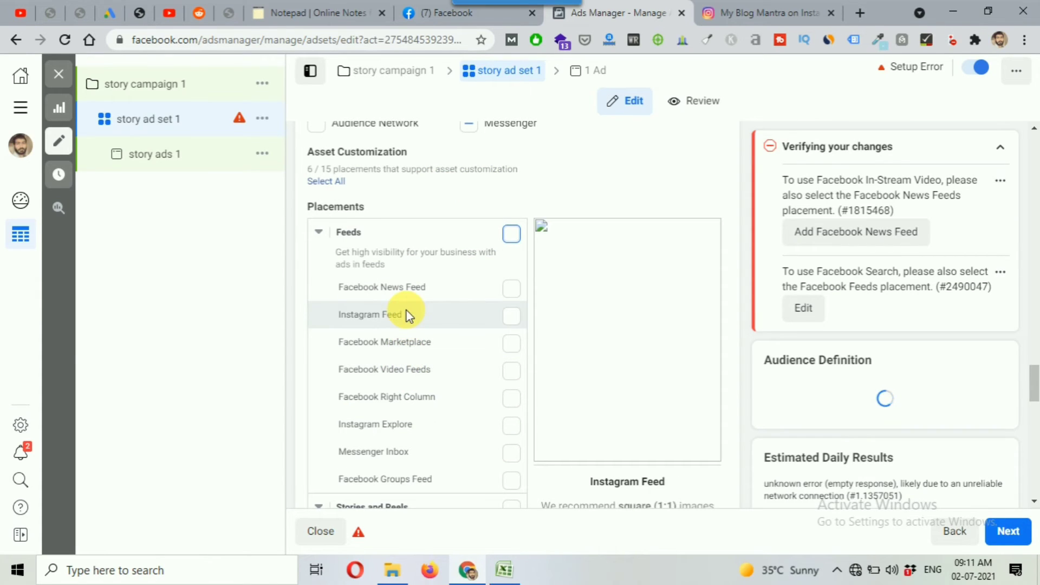
Deselect the In-Stream, Search and In-Article placement groups, keeping the Instagram, Facebook and Messenger Stories placements selected
scroll(412, 322, "down", 1)
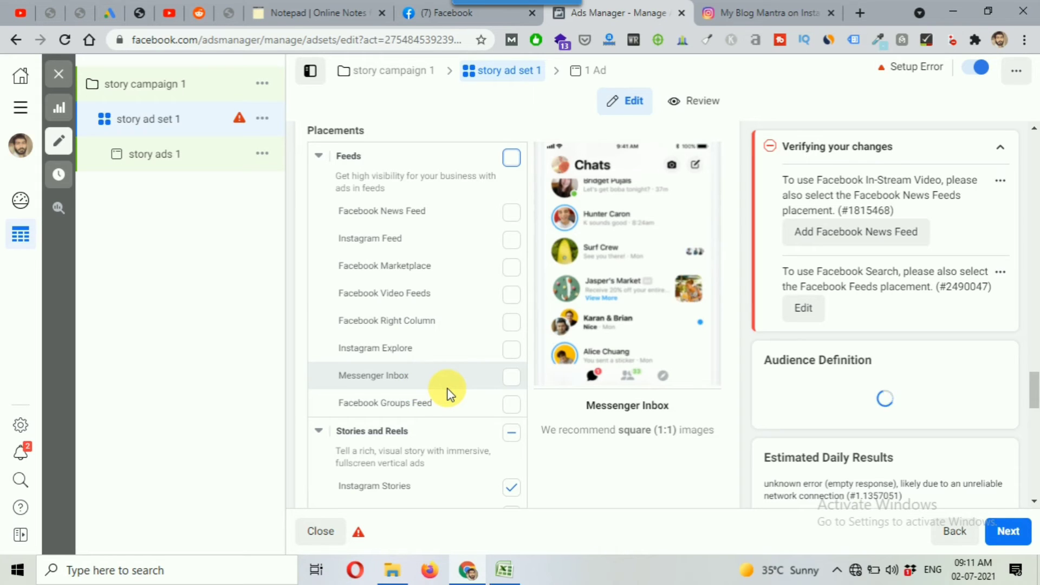
scroll(447, 394, "down", 2)
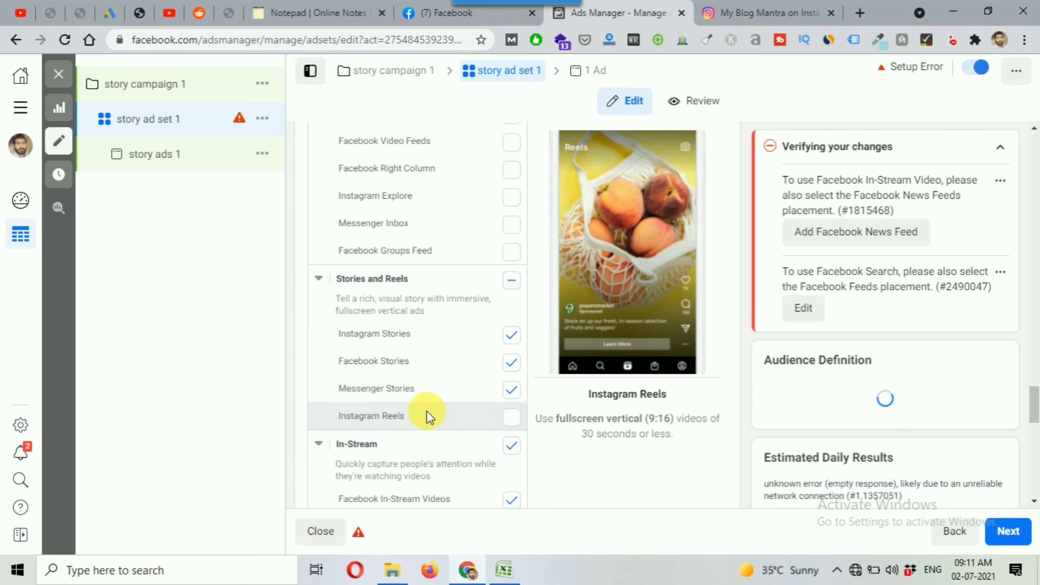
scroll(428, 414, "down", 1)
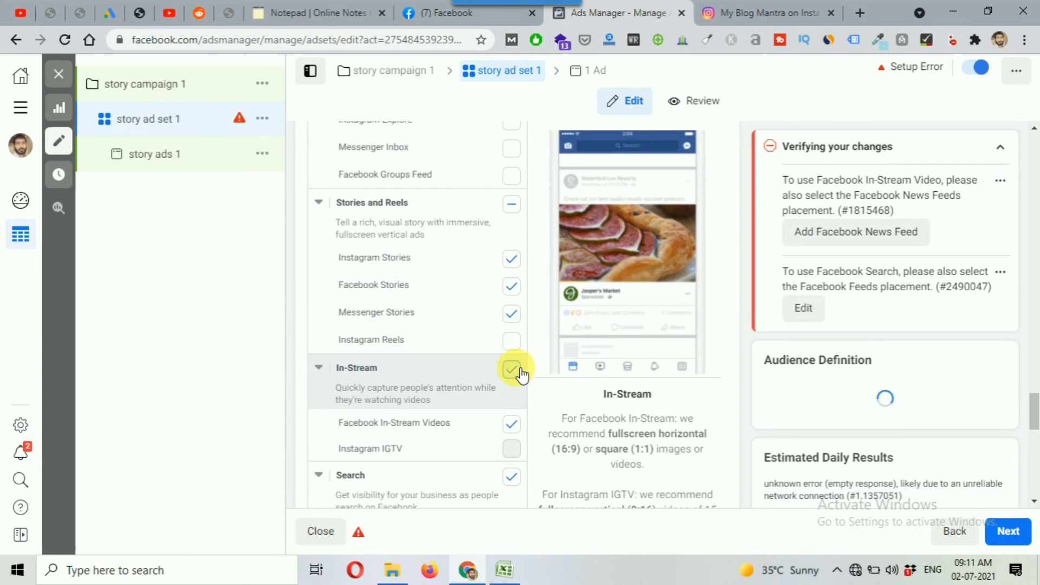
left_click(519, 371)
scroll(455, 395, "down", 3)
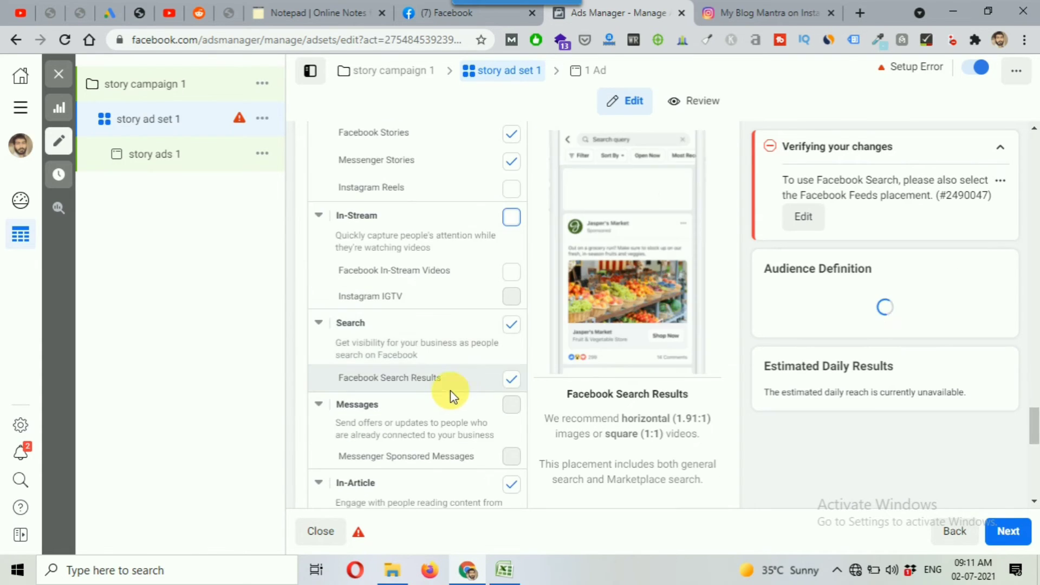
left_click(511, 325)
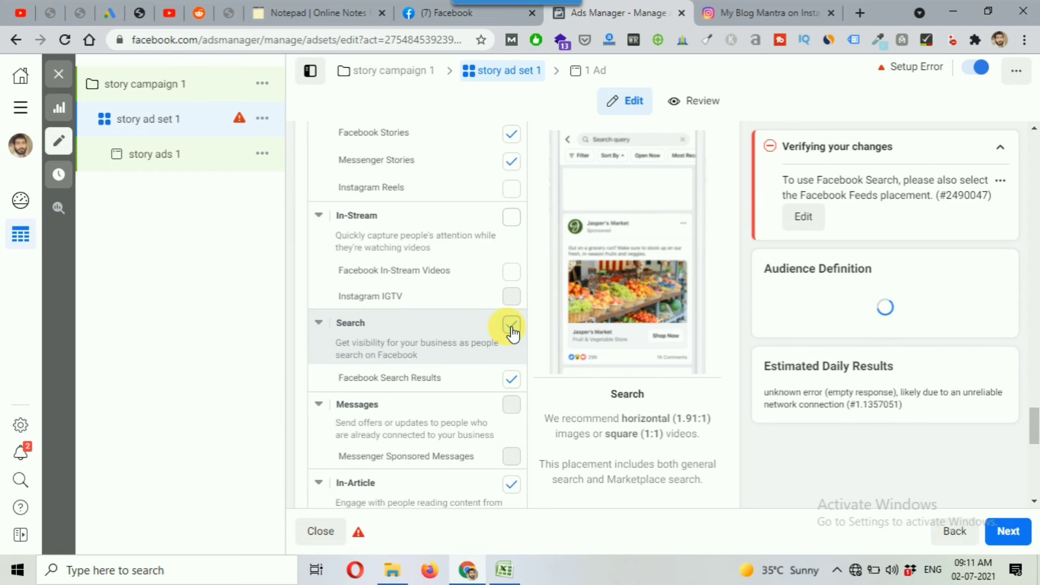
scroll(416, 374, "down", 3)
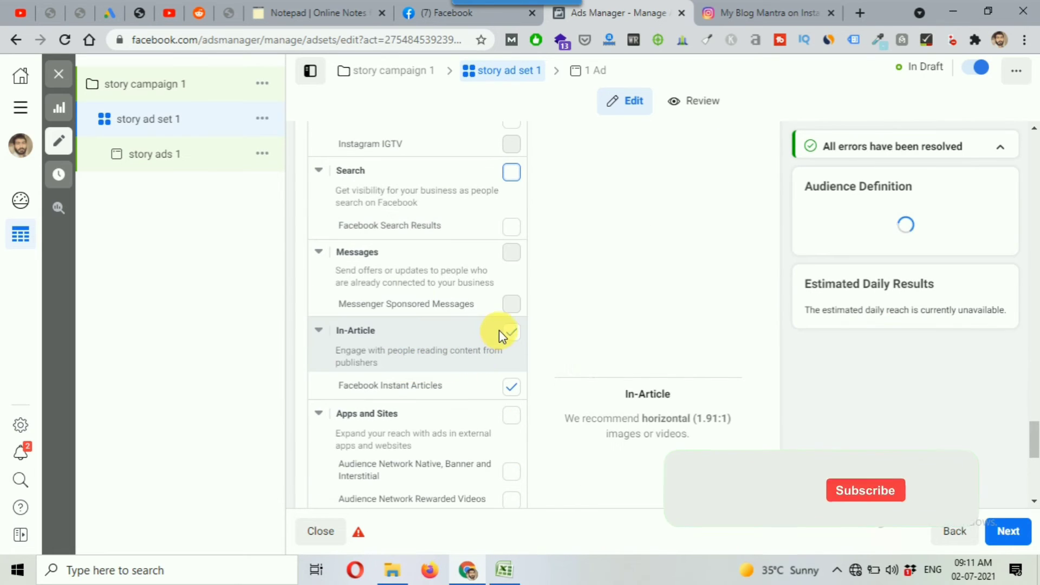
left_click(513, 334)
scroll(490, 348, "down", 3)
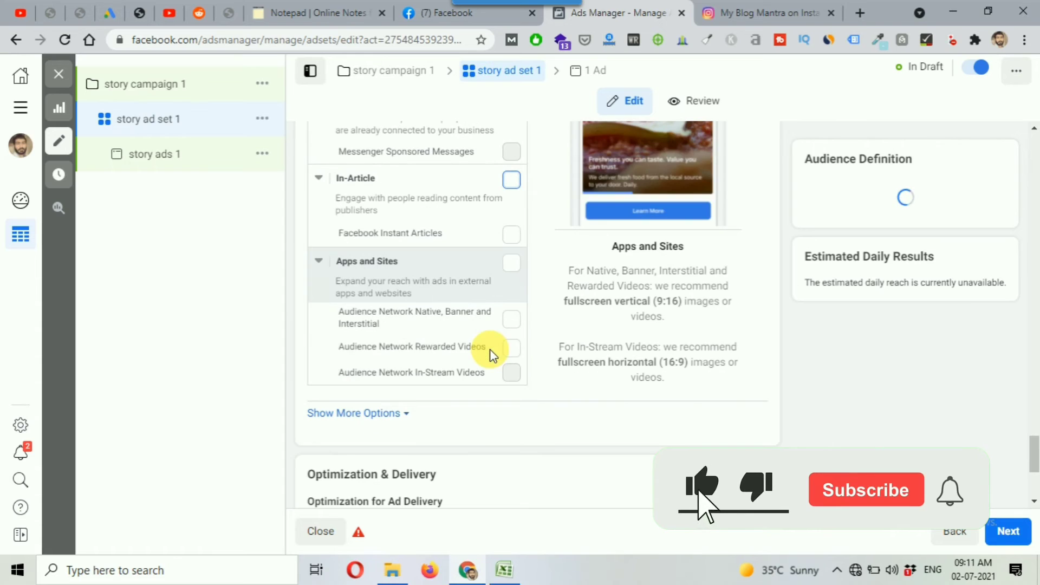
Review the selected placements and the Optimization & Delivery settings, and continue to the setup of the ad story ads 1
scroll(484, 386, "up", 9)
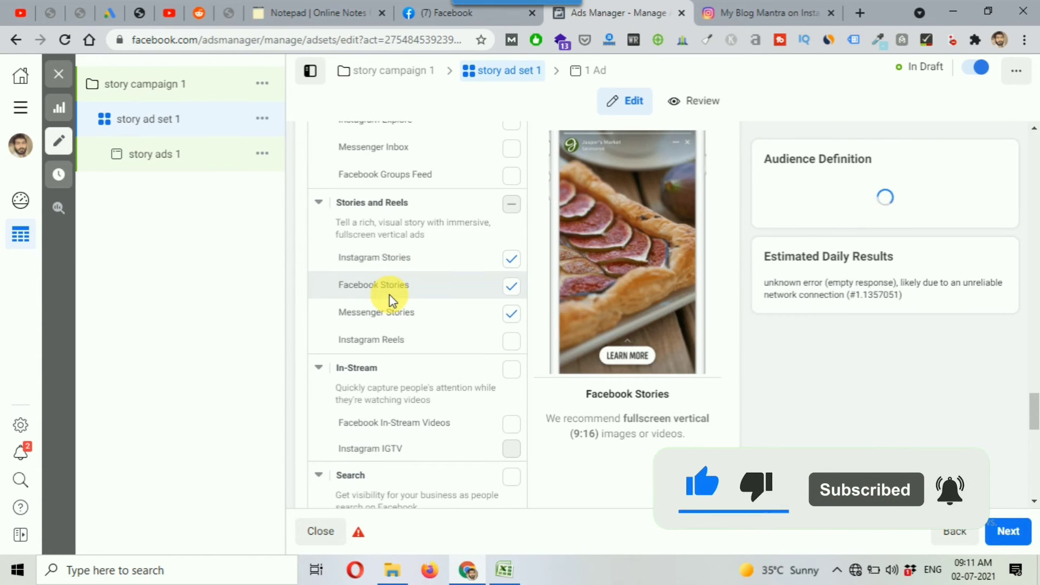
scroll(556, 415, "down", 10)
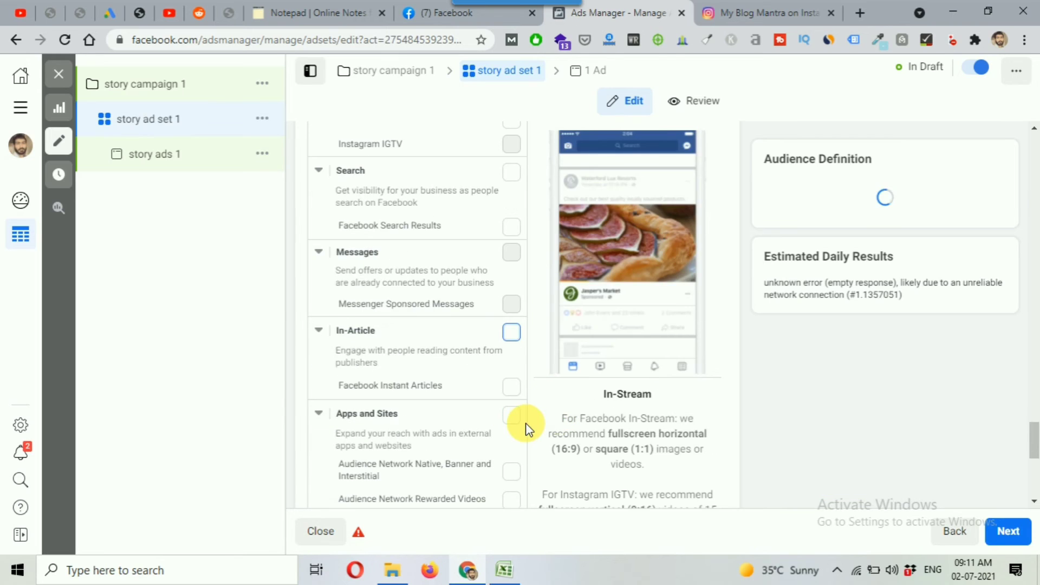
scroll(525, 423, "down", 3)
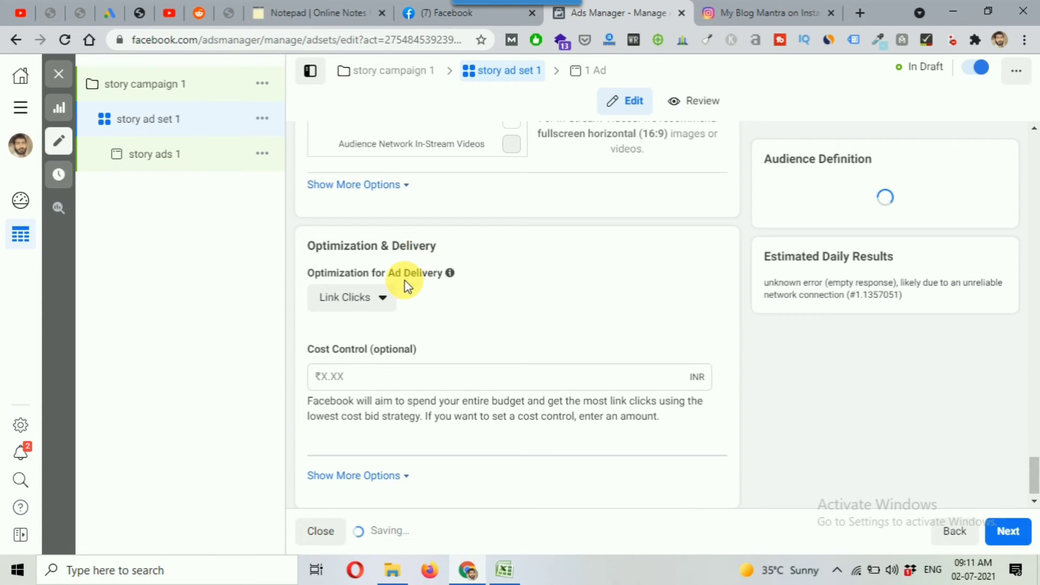
scroll(671, 361, "down", 1)
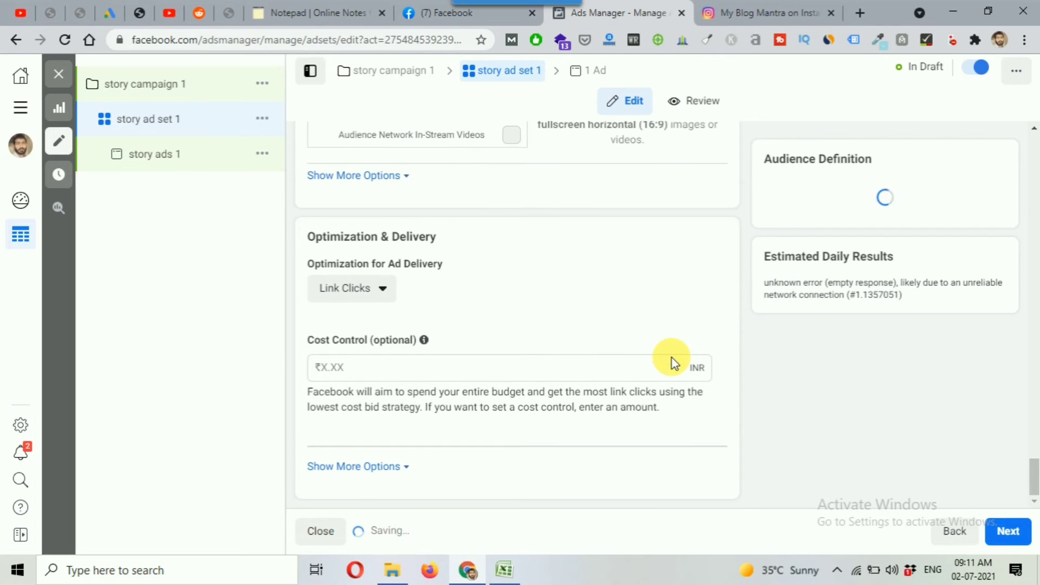
left_click(1008, 532)
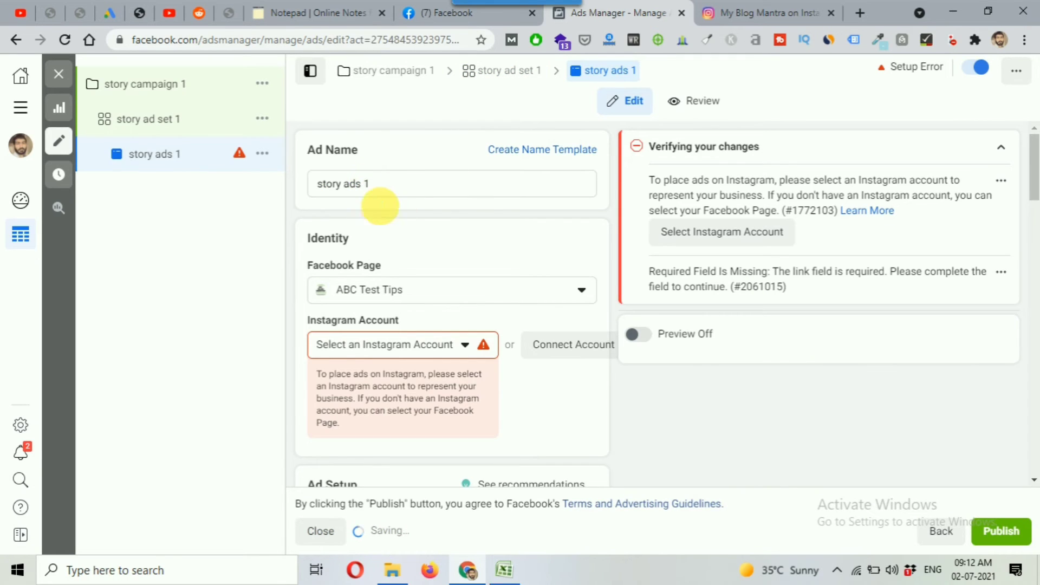
scroll(377, 233, "down", 1)
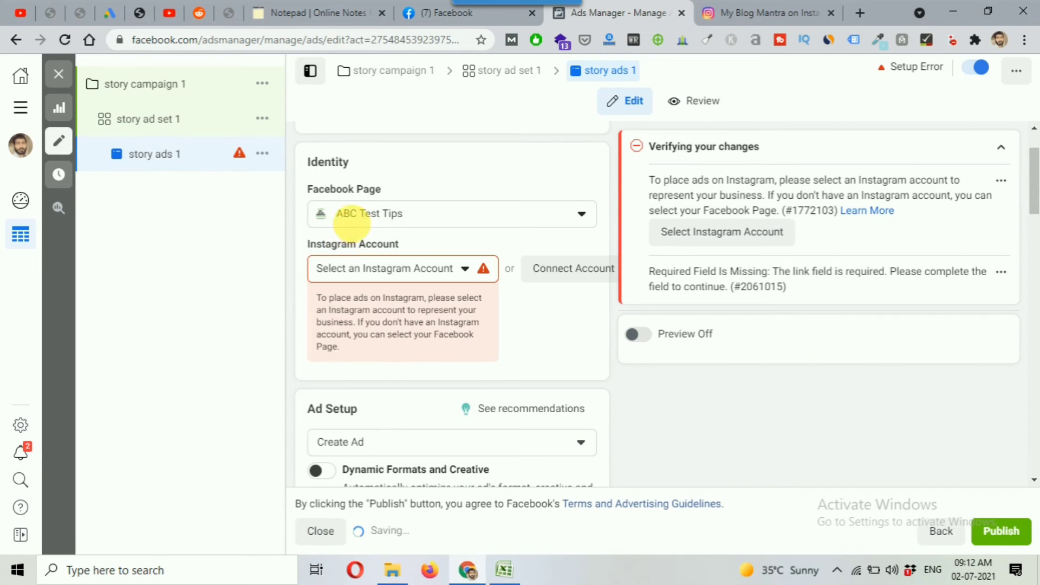
Set the ad's identity to the advertiser's personal-name Facebook Page, which is linked to the imparveender Instagram account
left_click(419, 218)
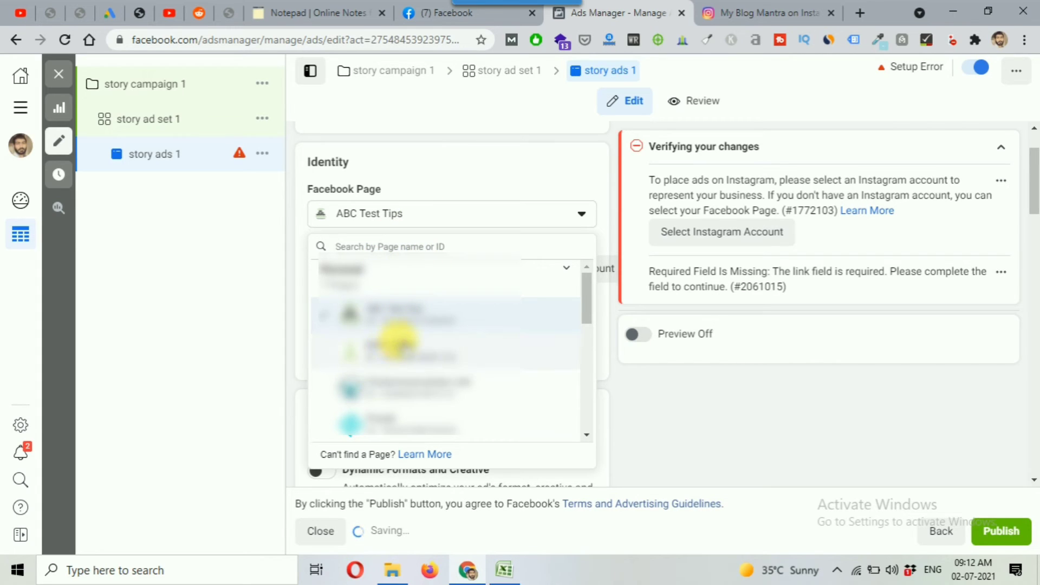
scroll(397, 338, "down", 1)
scroll(401, 382, "down", 3)
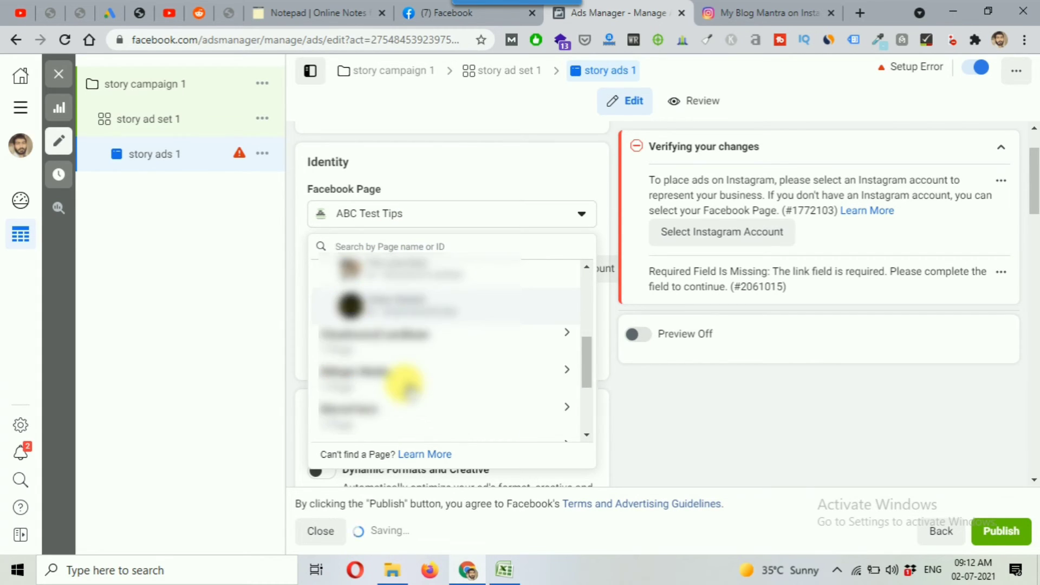
scroll(401, 382, "down", 1)
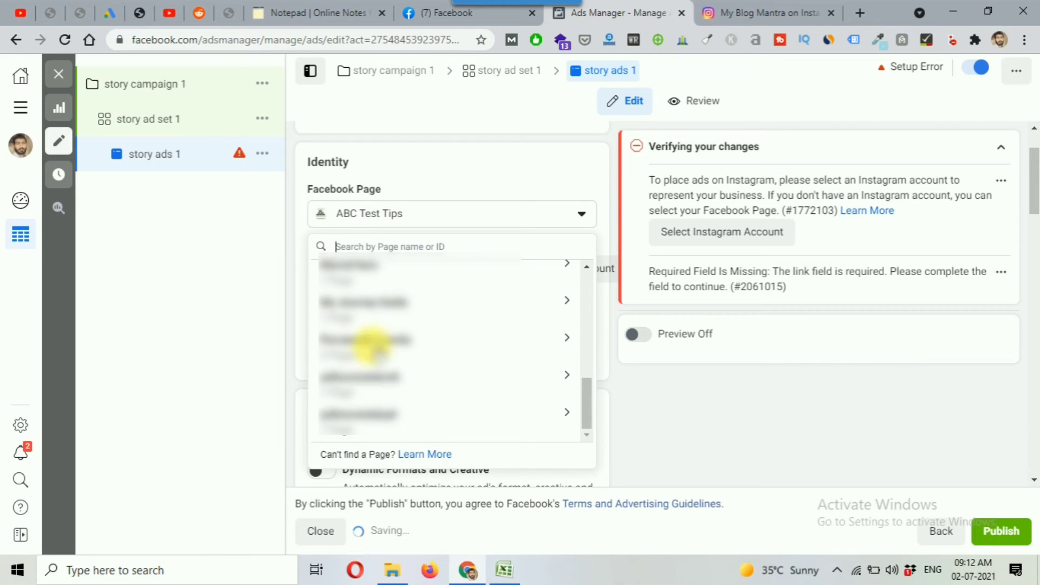
left_click(362, 347)
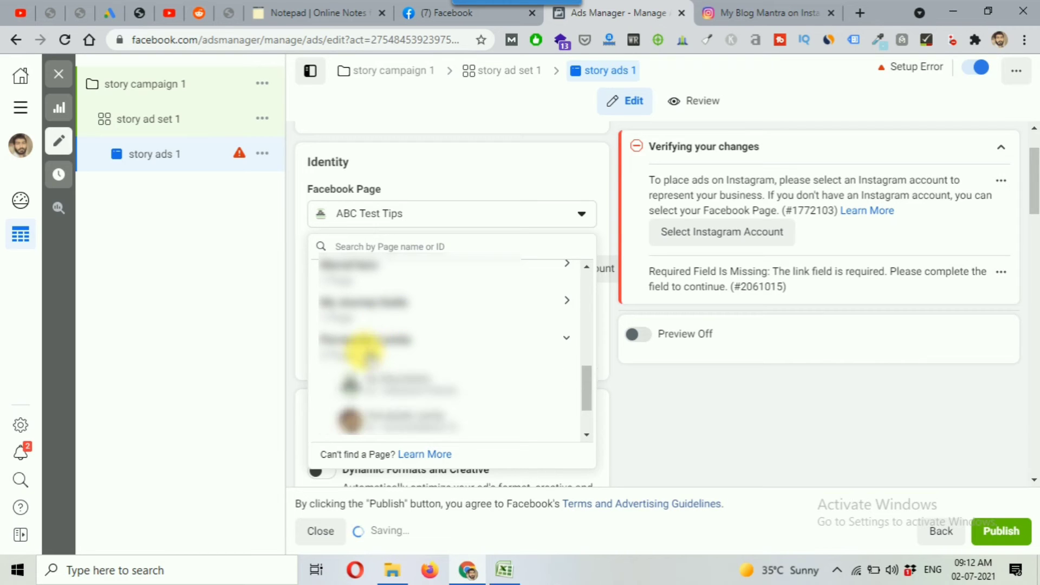
left_click(397, 423)
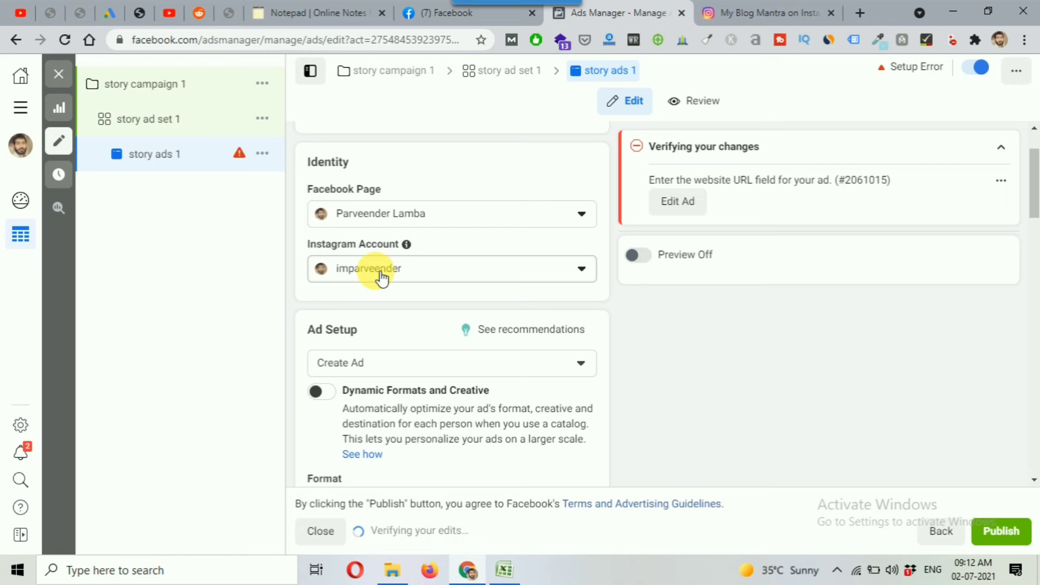
Keep the Single Image or Video format and select the 1080 × 1920 Learn Facebook Lead Ads image from the account images as ad media
scroll(599, 314, "down", 1)
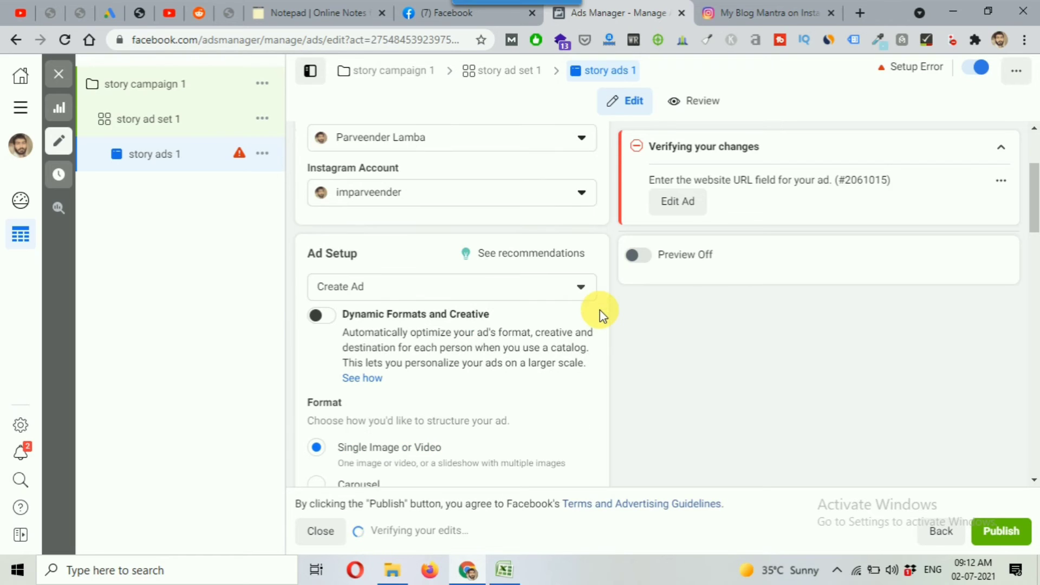
scroll(600, 314, "down", 1)
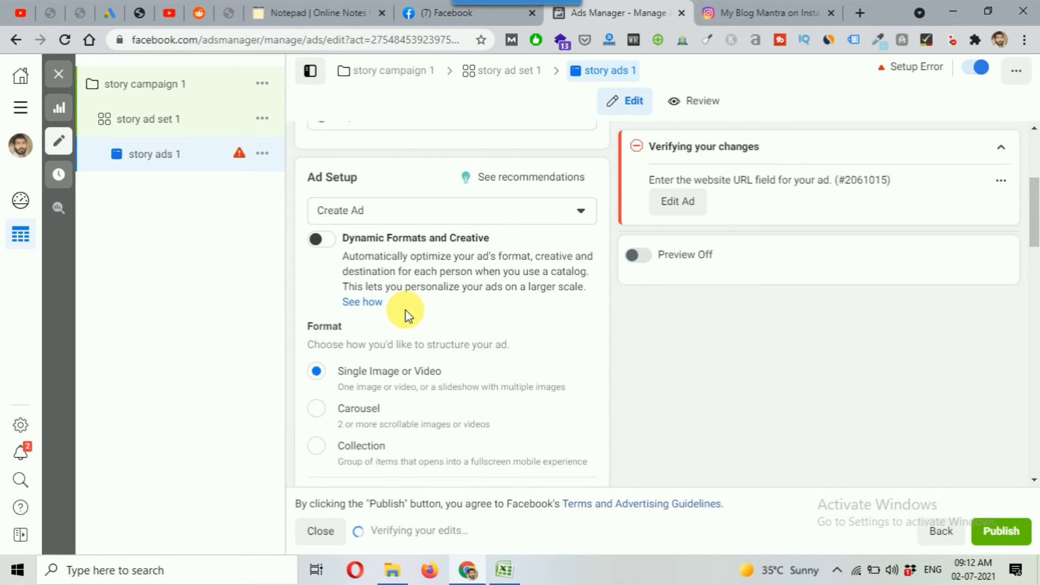
scroll(401, 222, "down", 1)
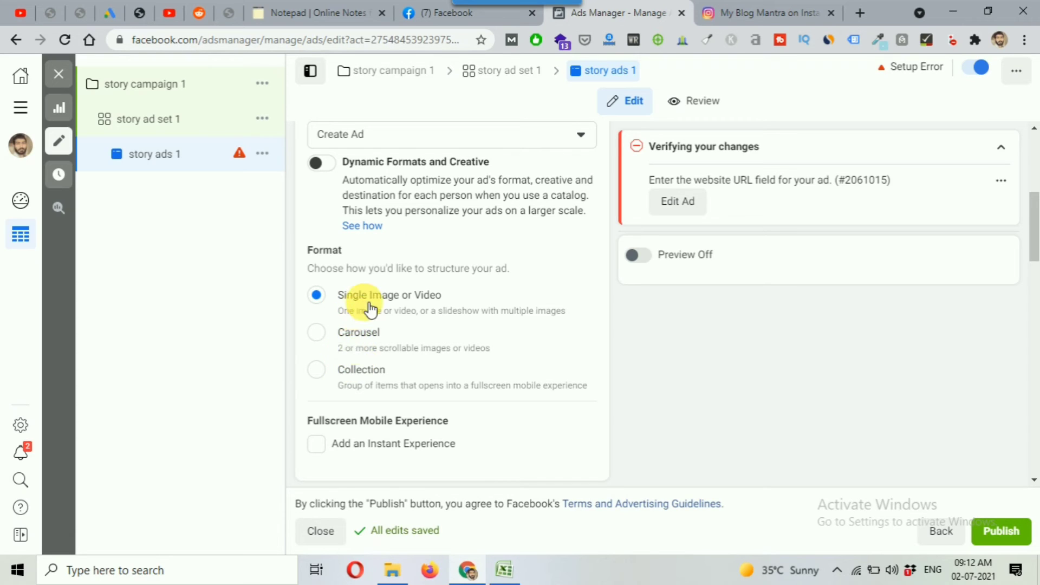
scroll(363, 309, "down", 3)
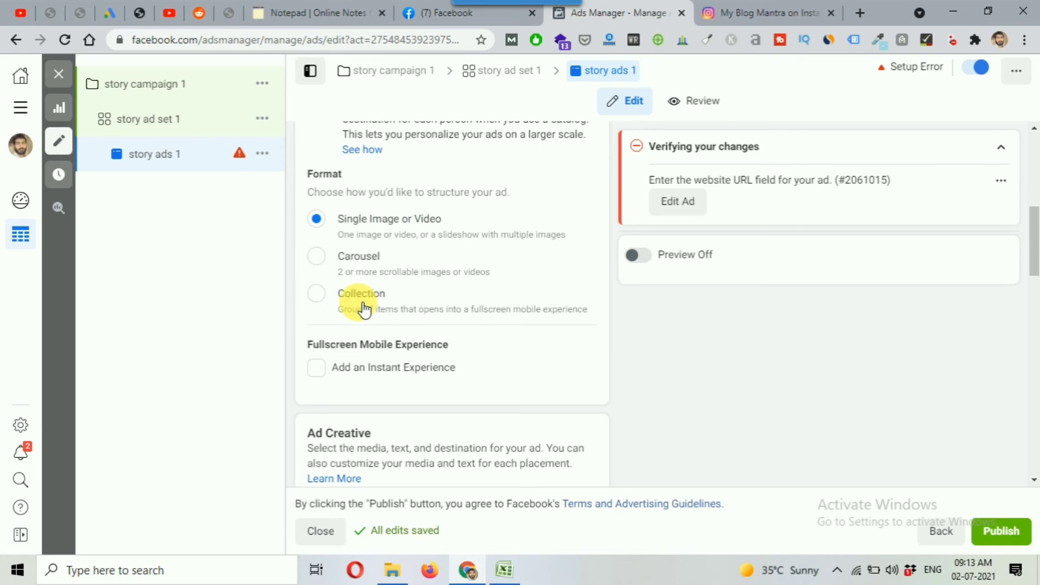
scroll(358, 303, "down", 3)
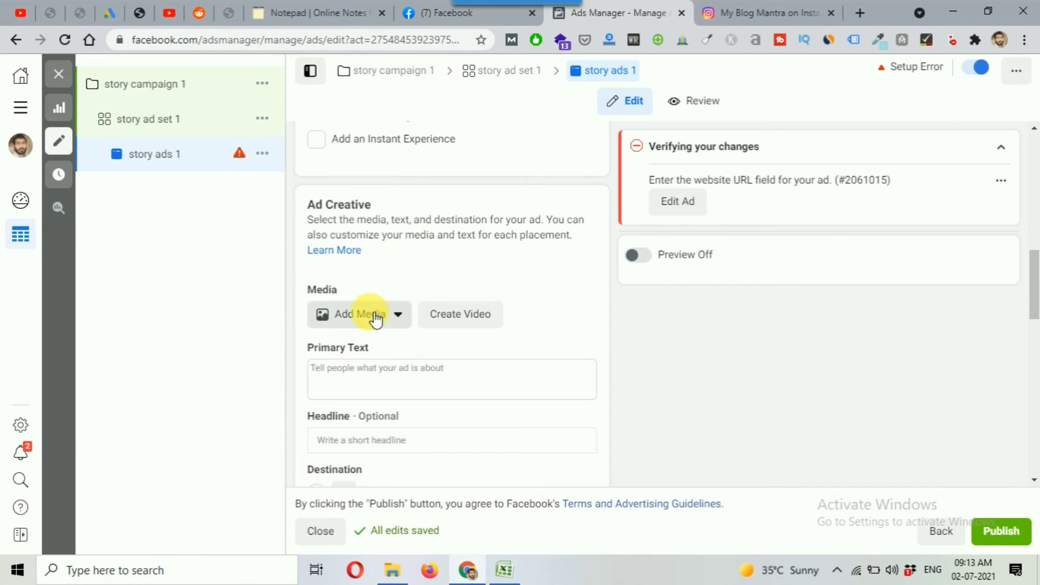
left_click(378, 320)
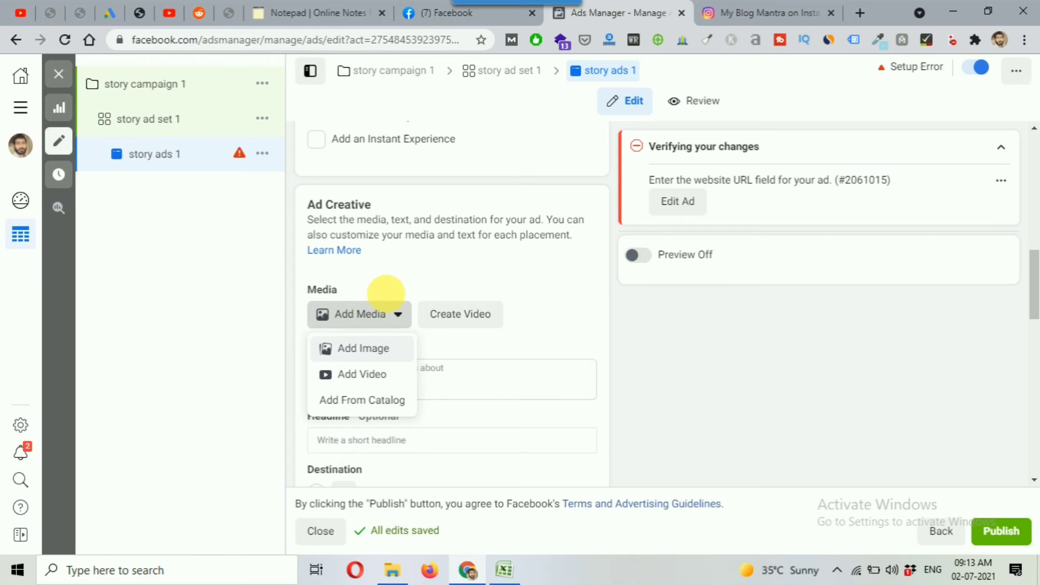
left_click(389, 289)
left_click(382, 315)
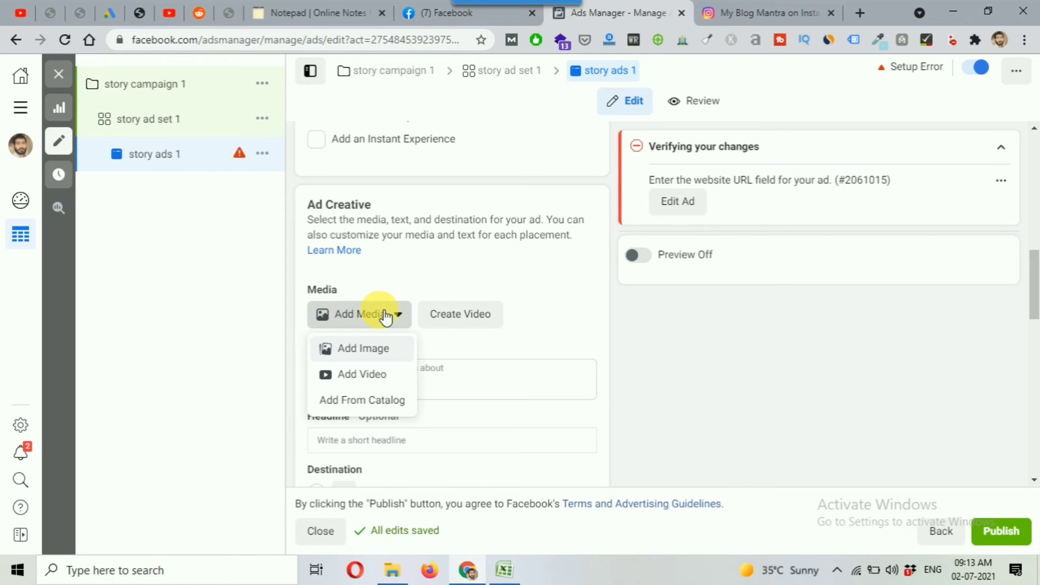
left_click(342, 351)
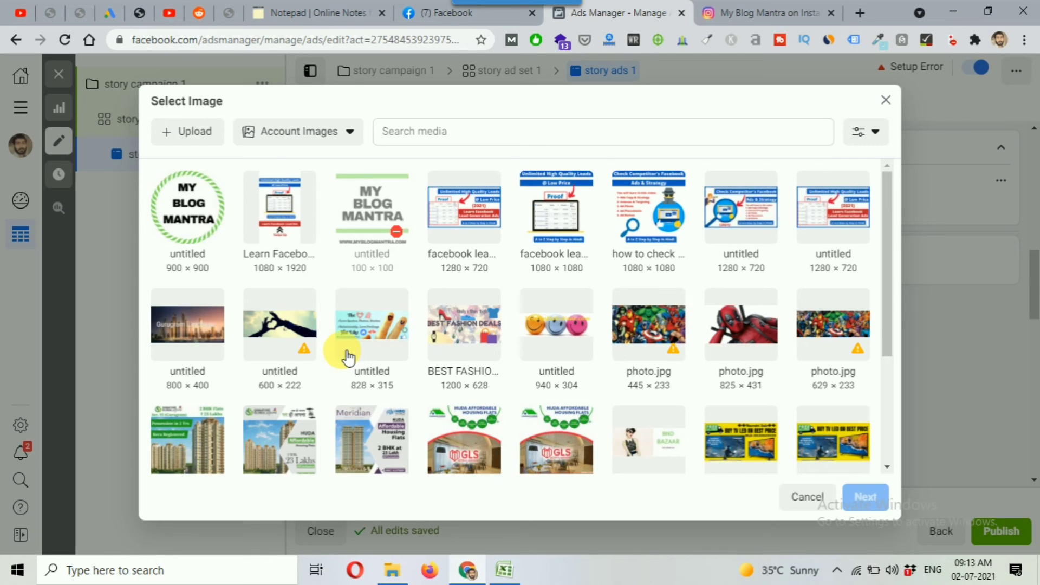
left_click(291, 221)
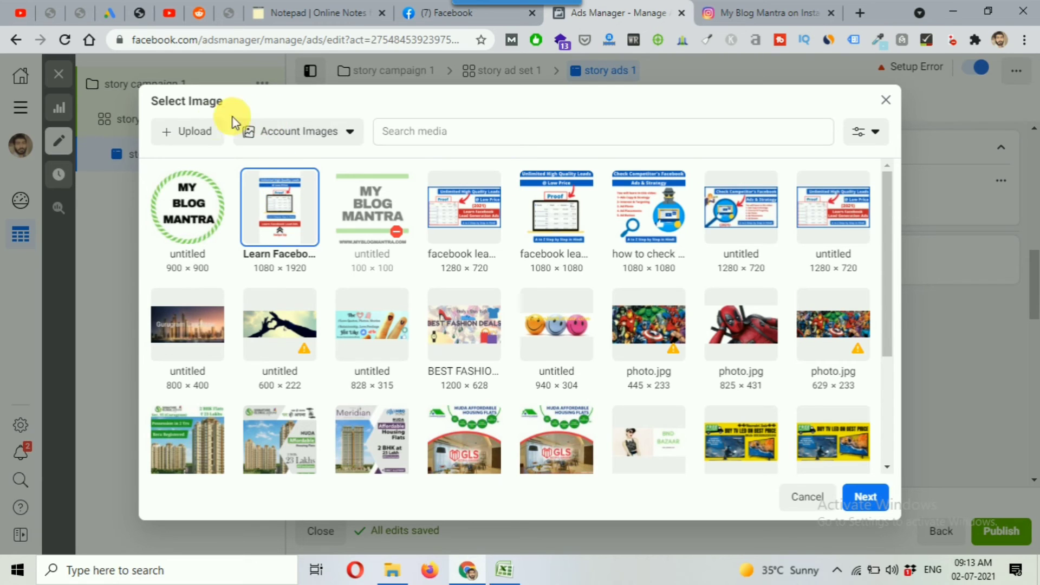
Dismiss uploading a new file and add the selected account image with the Vertical (9:16) crop, leaving enhancements off
left_click(197, 138)
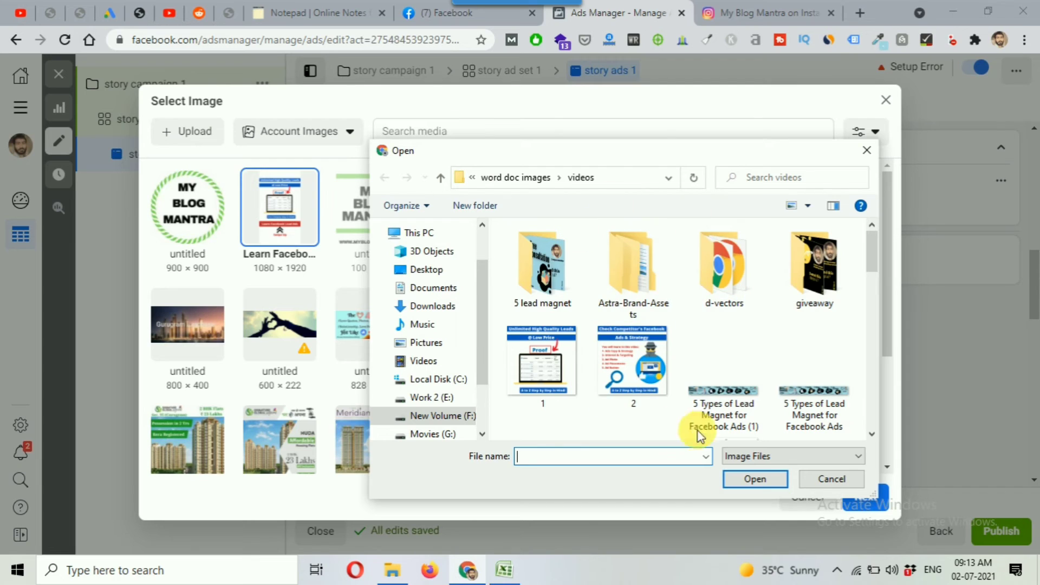
left_click(832, 480)
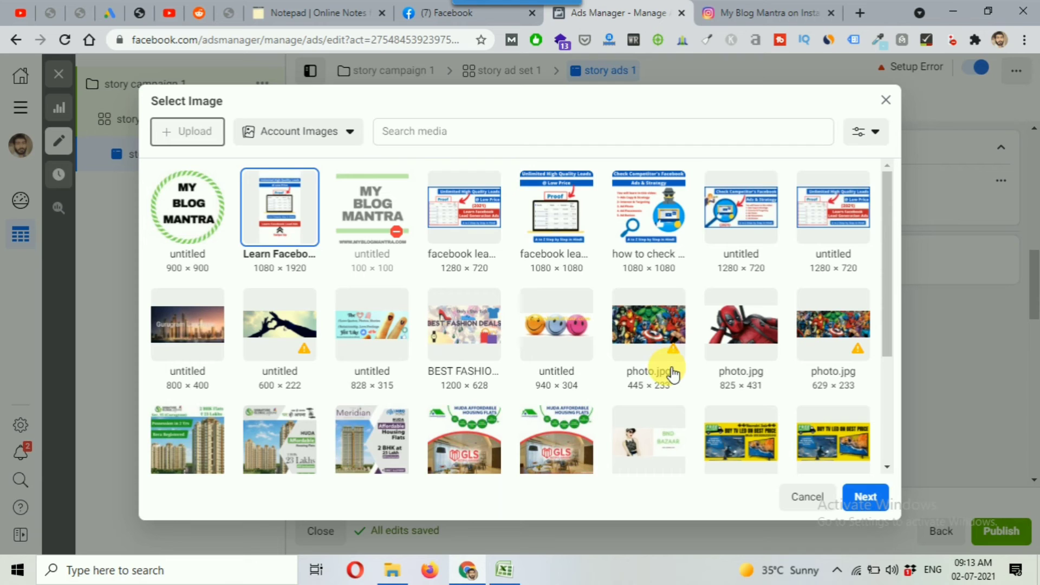
left_click(866, 497)
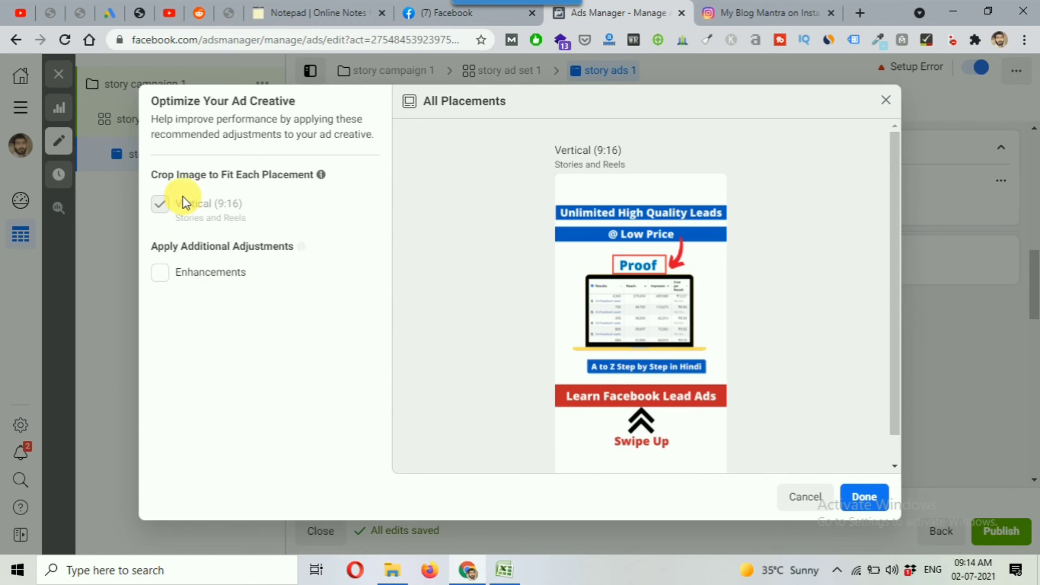
mouse_move(276, 206)
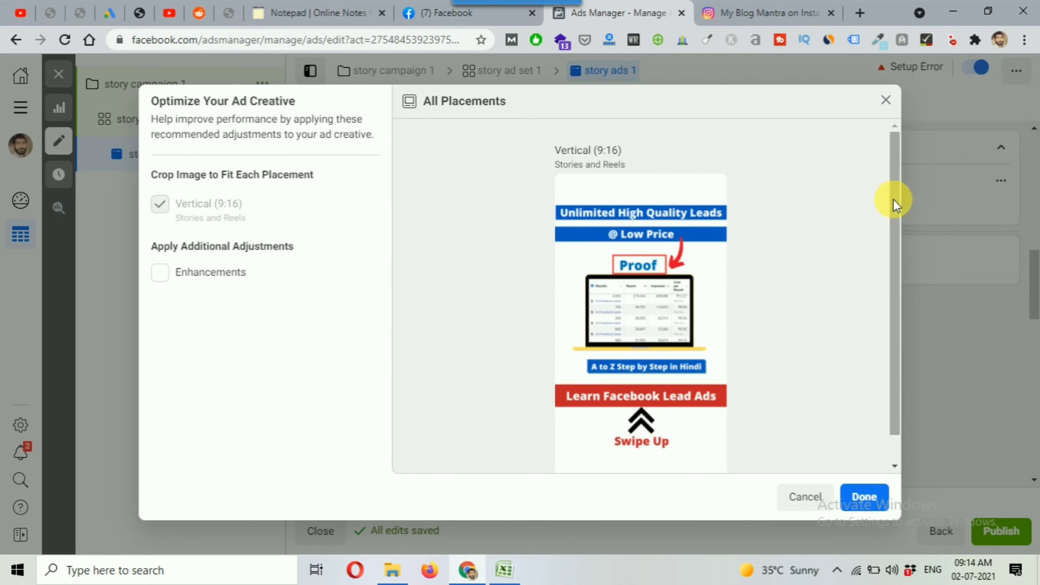
left_click_drag(893, 200, 895, 227)
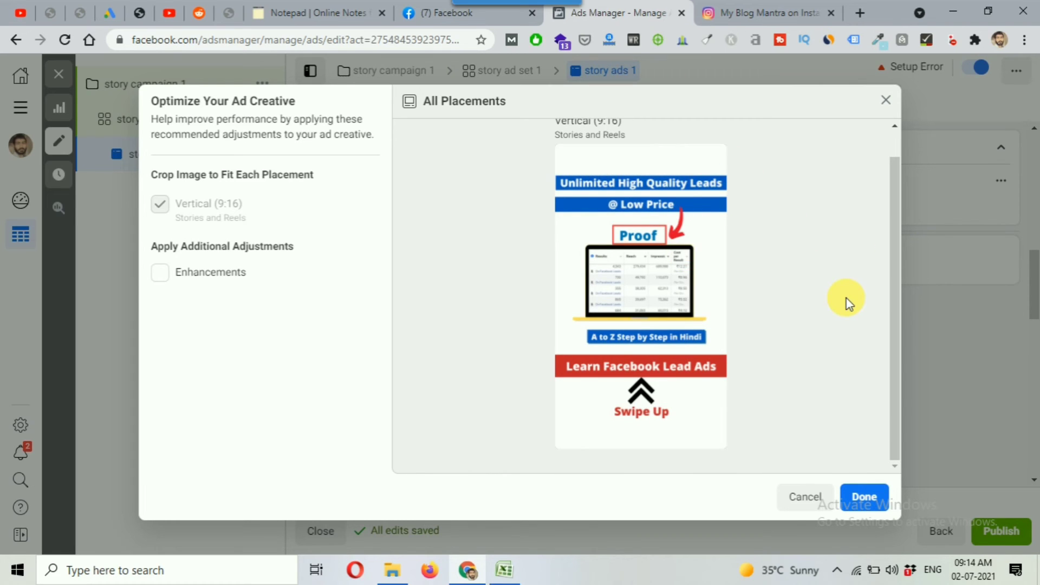
left_click(864, 496)
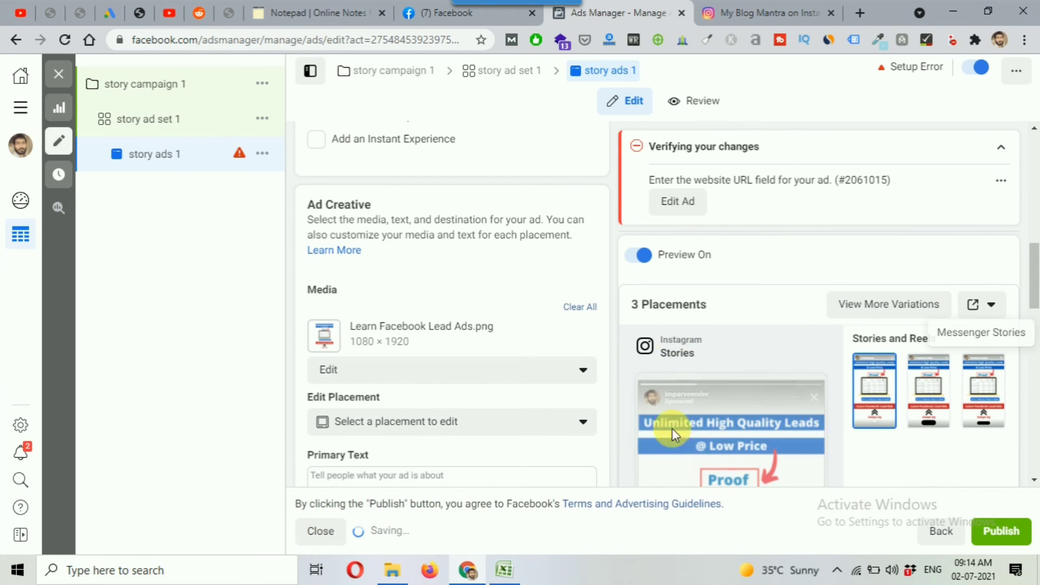
Enter the primary text "Learn Lead Generation" and the headline "Watch this free tutorial" for the ad
left_click_drag(1031, 262, 1034, 330)
scroll(326, 249, "up", 1)
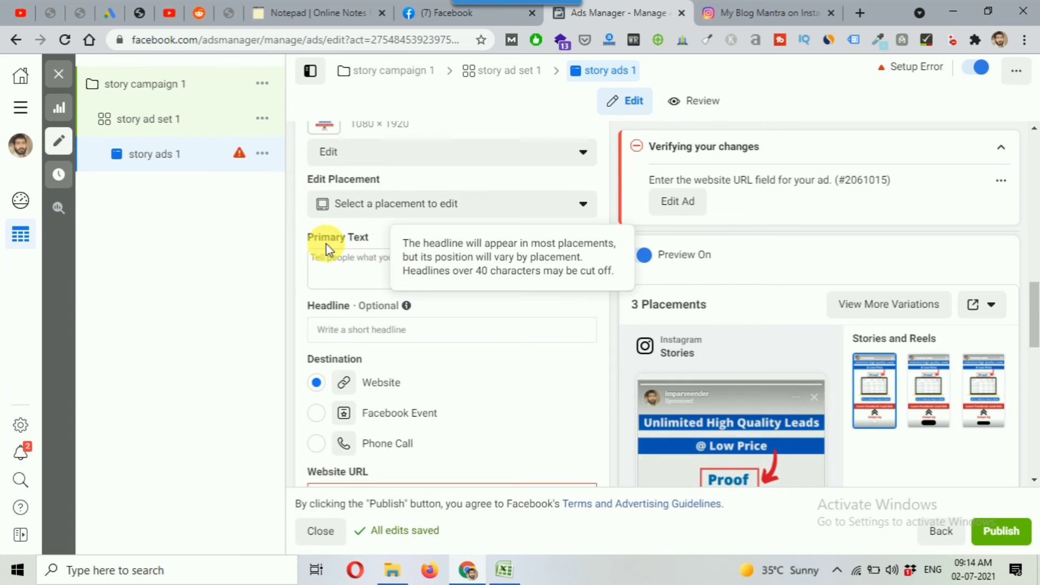
left_click(343, 259)
left_click(349, 264)
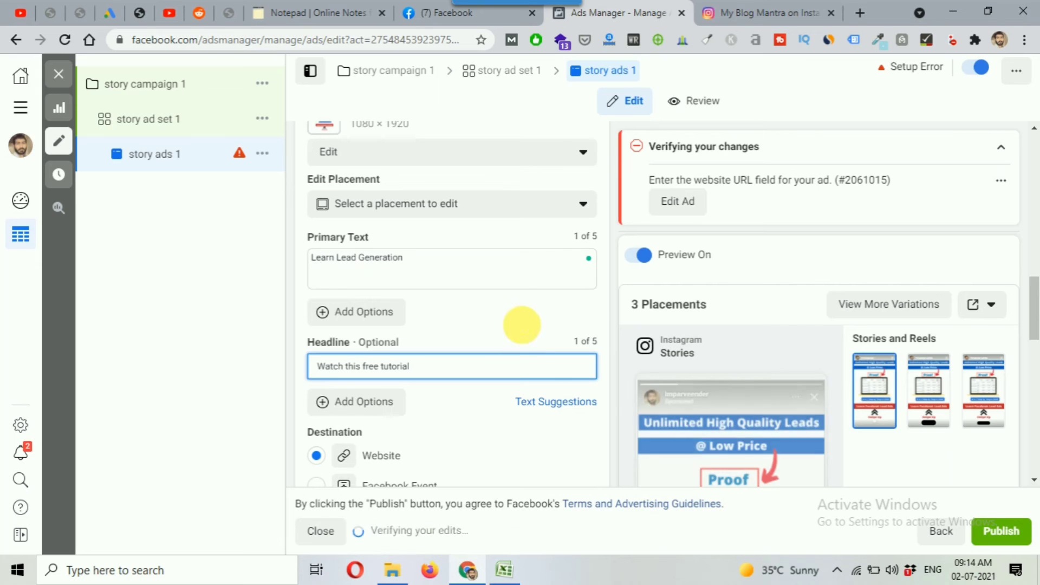
left_click(522, 319)
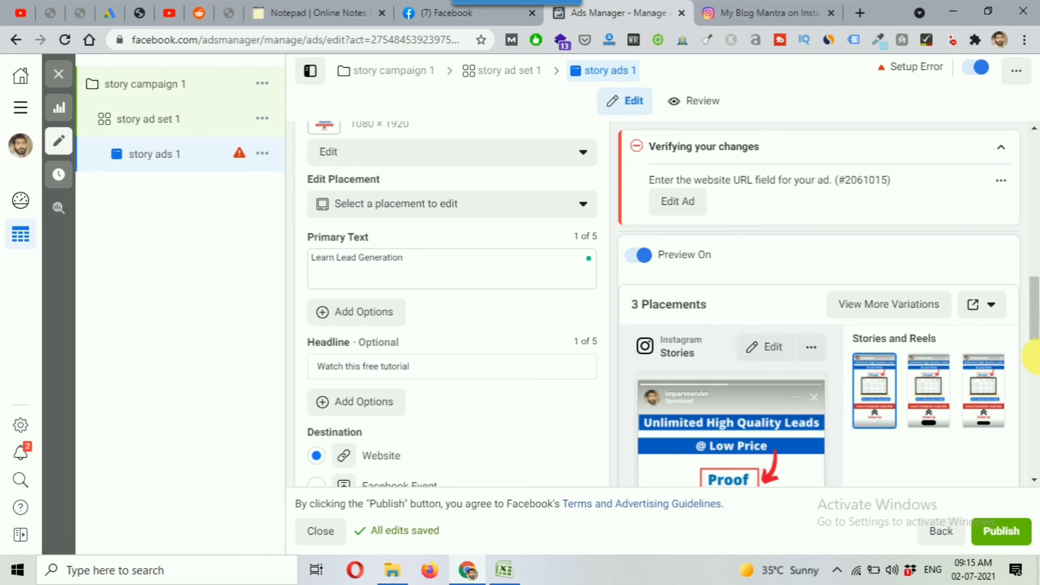
Try Phone Call as the ad's destination, look through its country codes, and switch the destination back to Website
scroll(1034, 313, "down", 3)
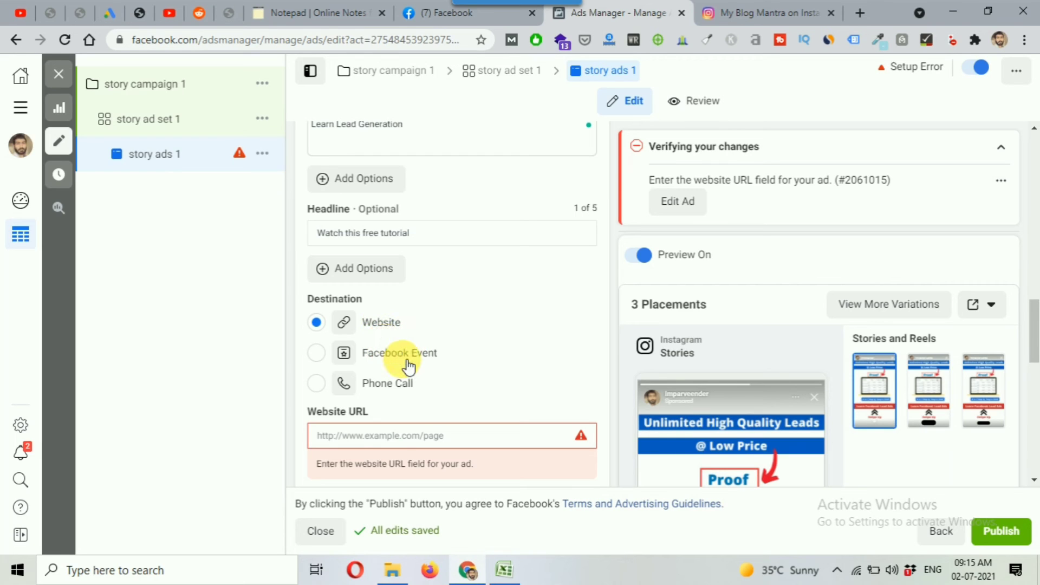
left_click(318, 383)
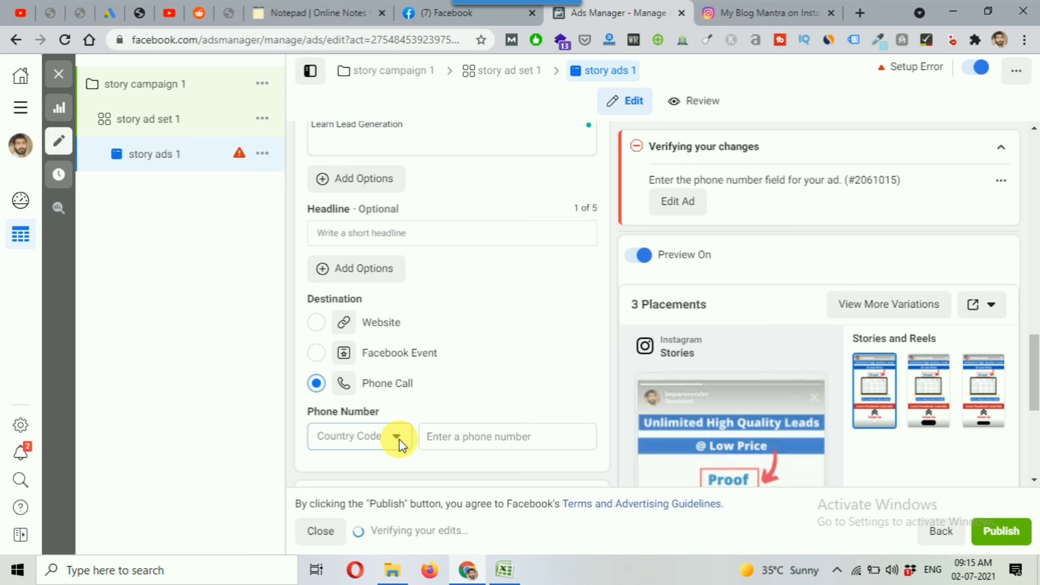
left_click(397, 438)
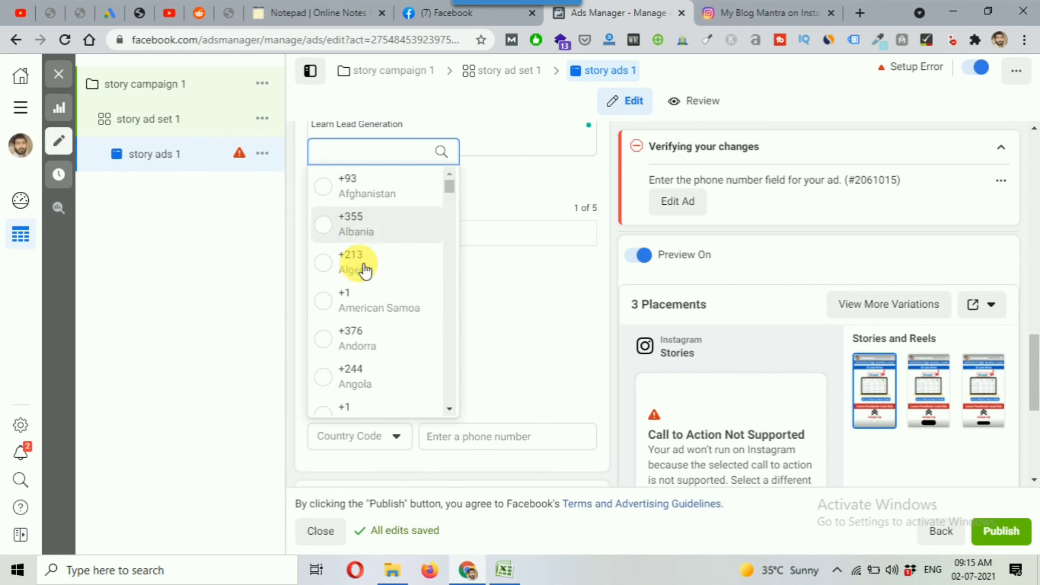
left_click(533, 381)
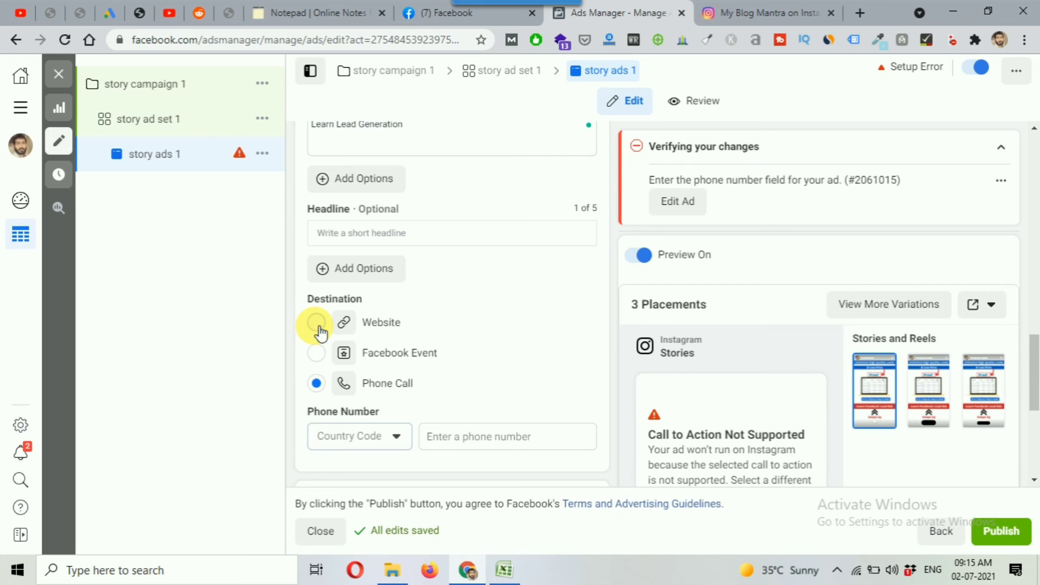
left_click(317, 324)
left_click(357, 437)
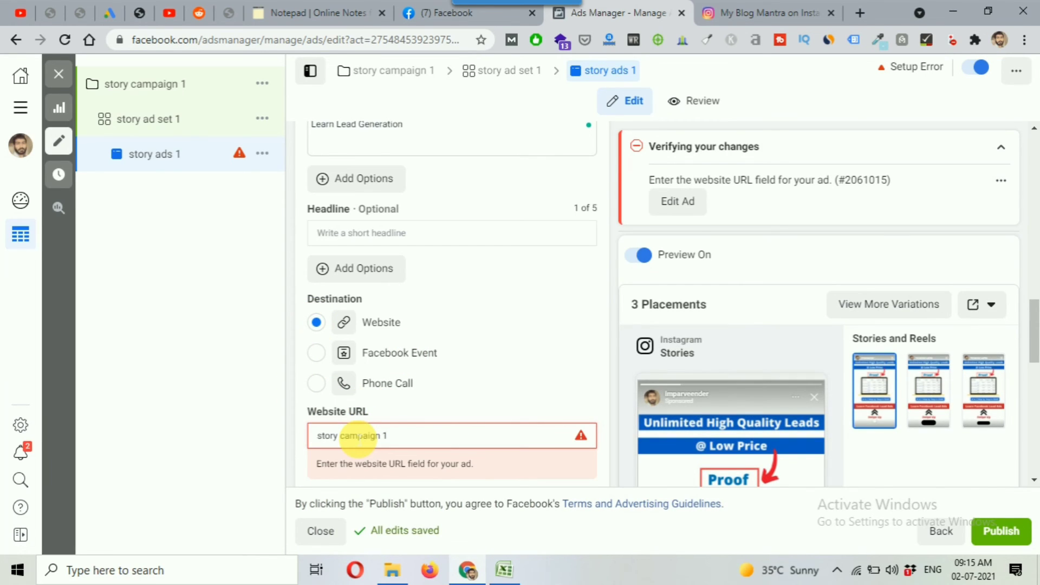
key("ctrl+a")
key("BackSpace")
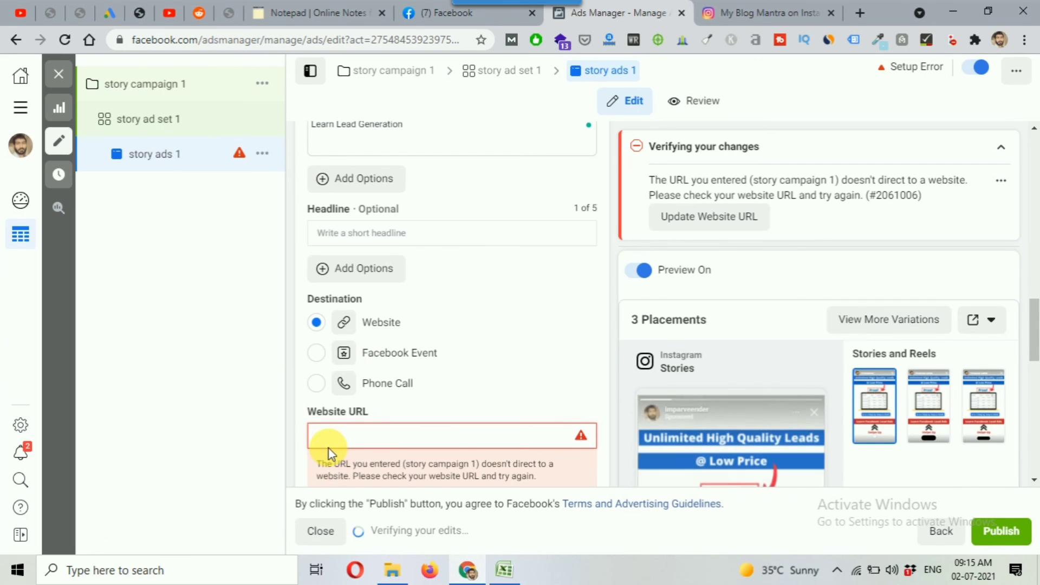
type("https://myblogmantra.com")
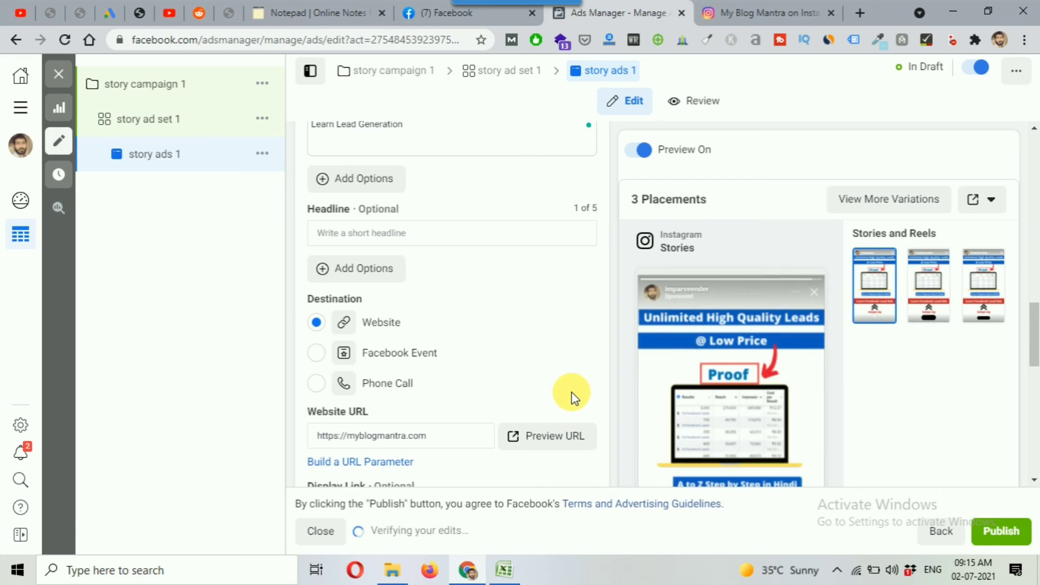
Set the ad's call to action to Watch More
scroll(570, 396, "down", 1)
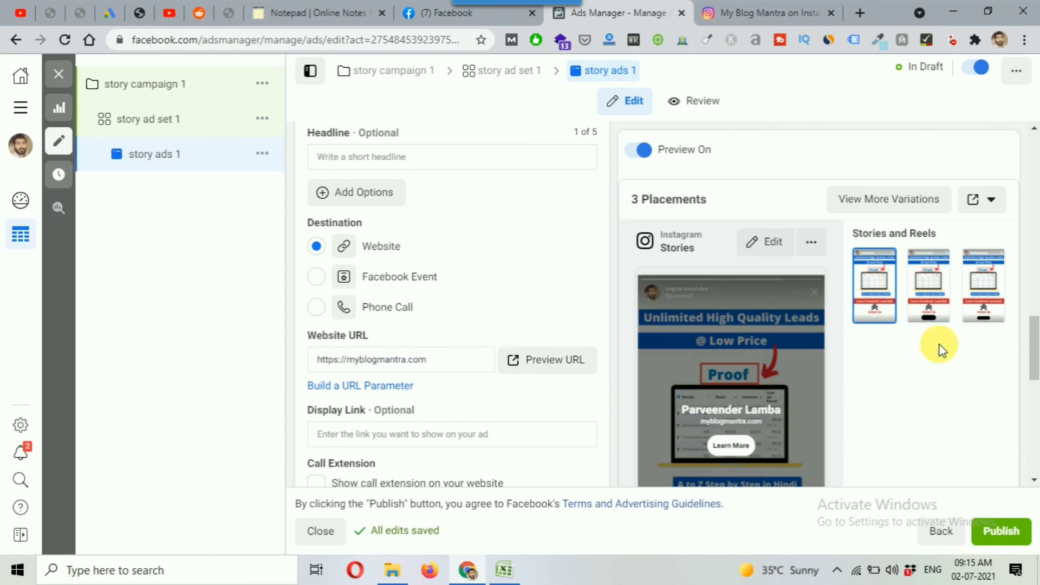
left_click_drag(1034, 348, 1033, 379)
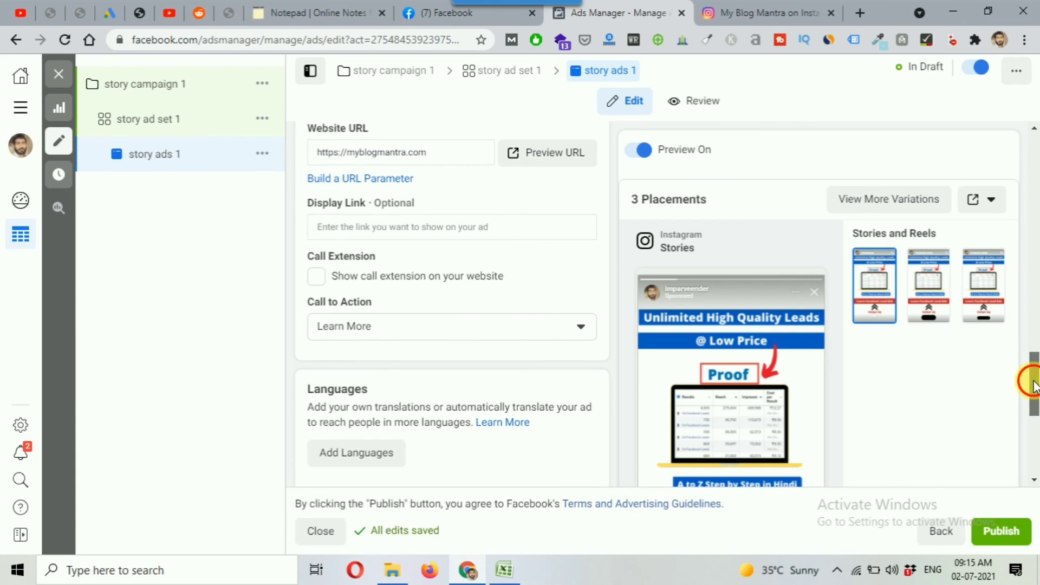
left_click(376, 335)
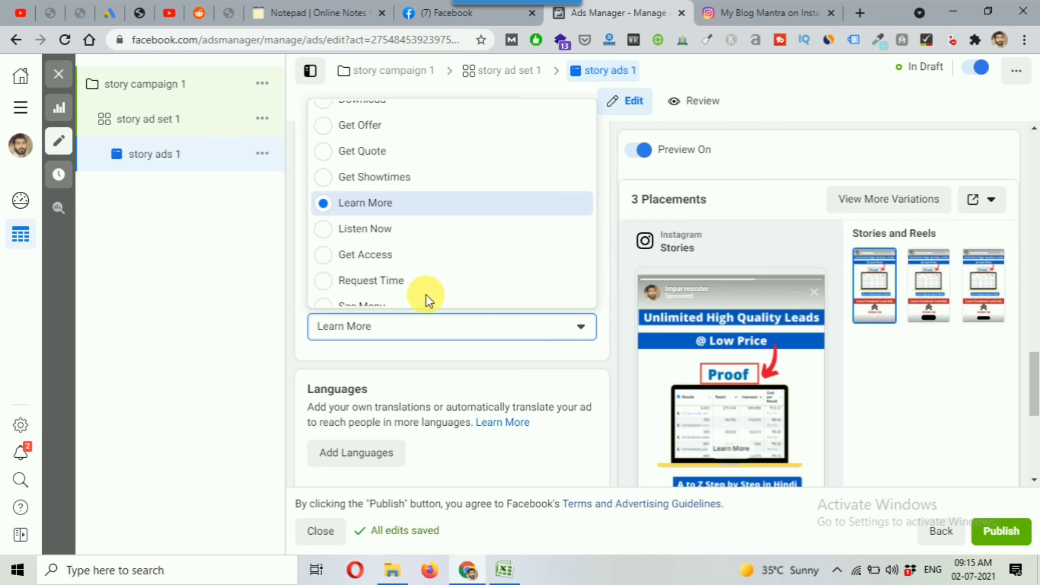
scroll(425, 279, "down", 3)
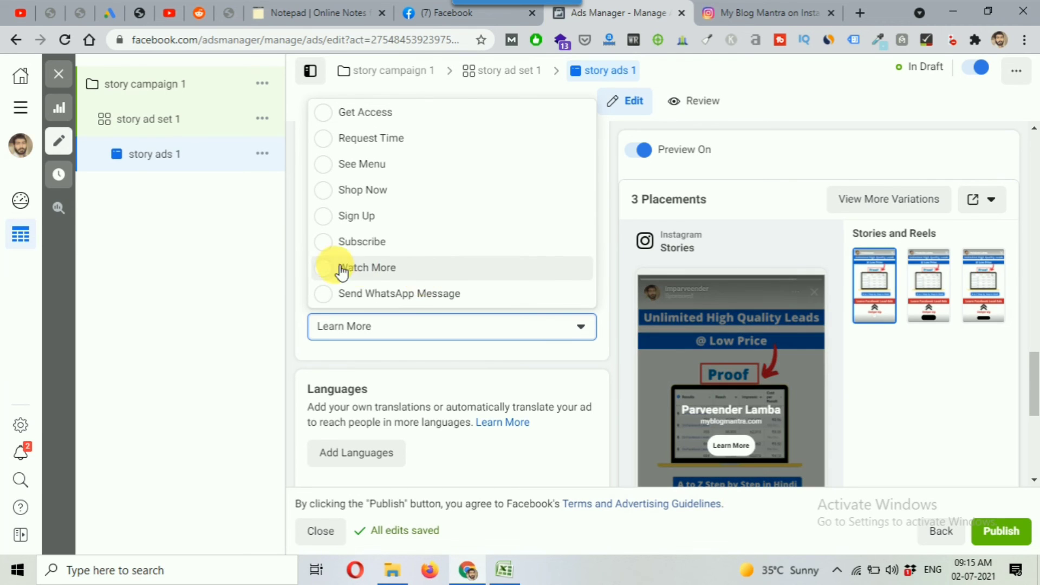
left_click(364, 267)
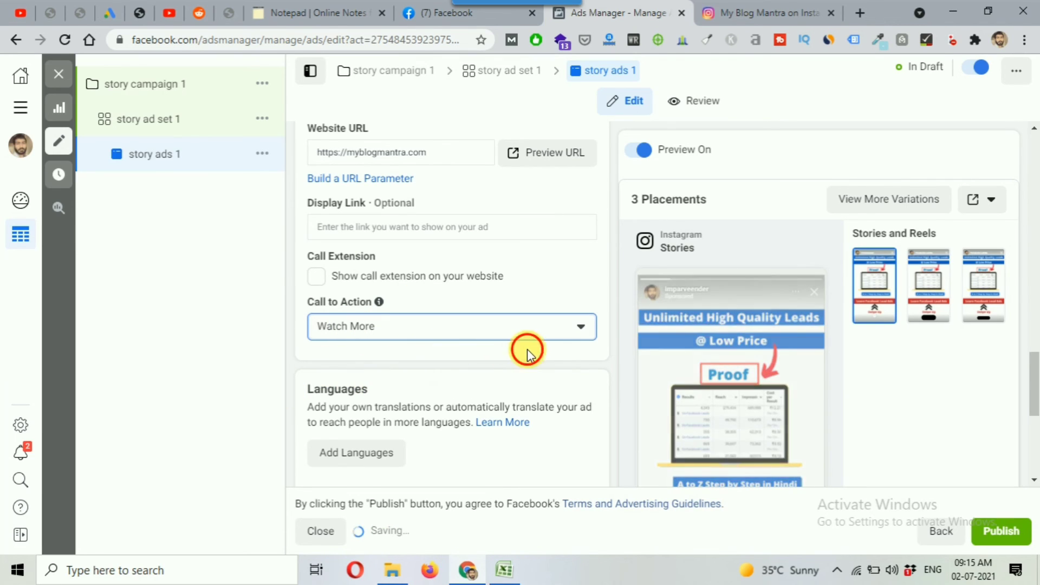
Look through the available call-to-action options for the ad, keeping Watch More selected
left_click(410, 328)
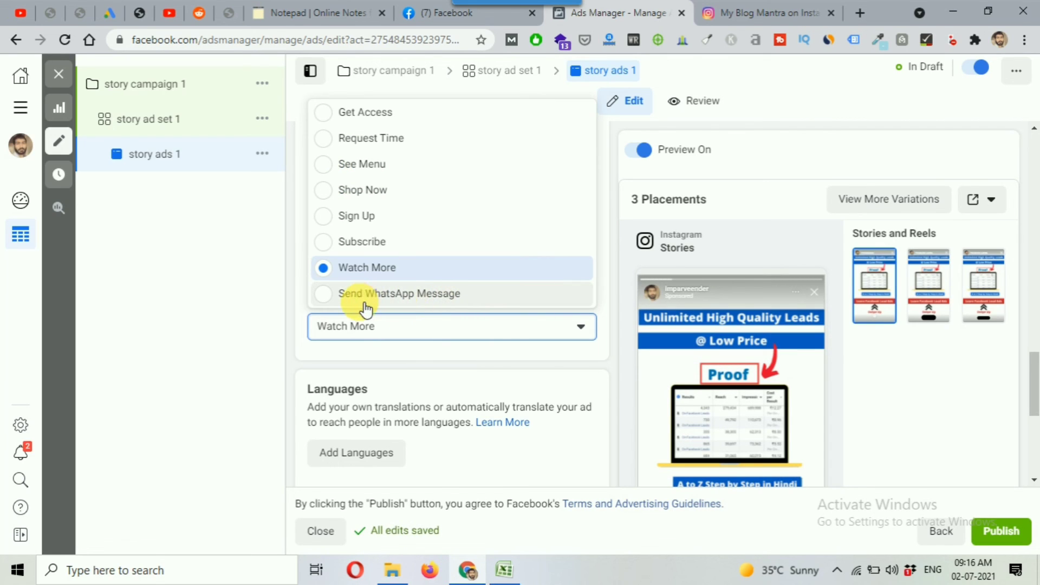
scroll(367, 307, "up", 3)
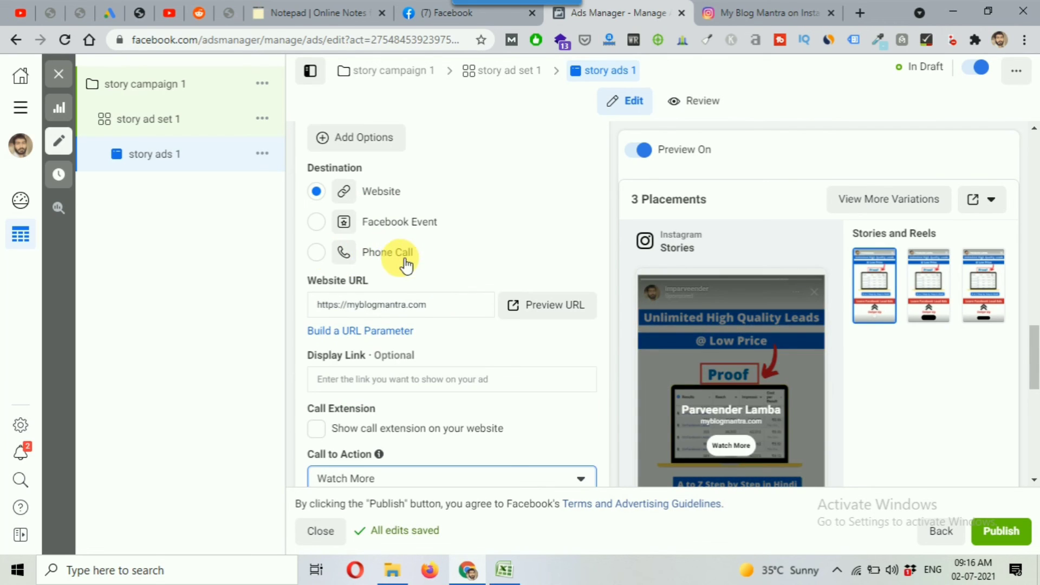
scroll(401, 261, "down", 3)
left_click(377, 324)
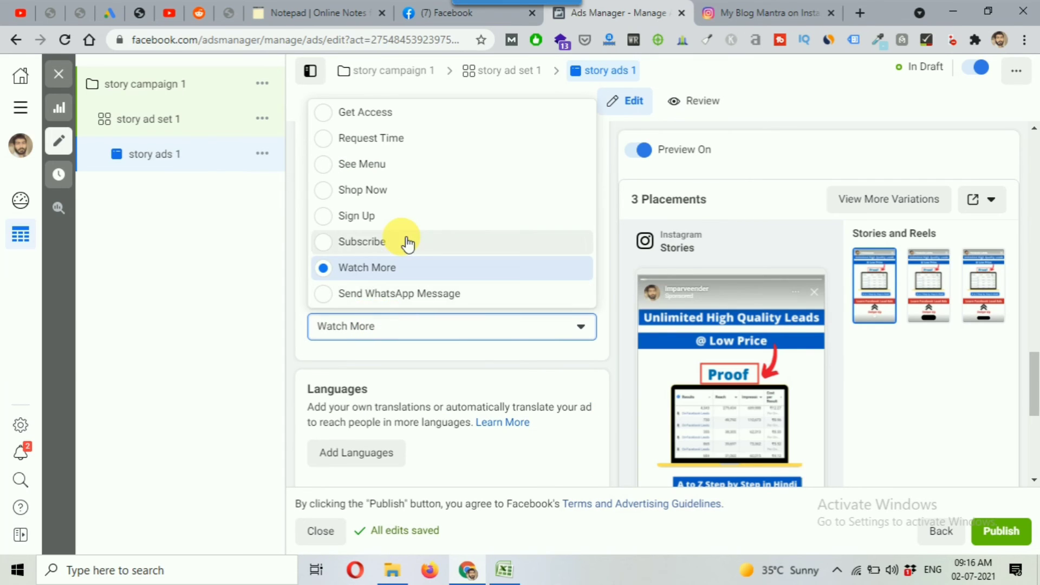
scroll(398, 217, "up", 5)
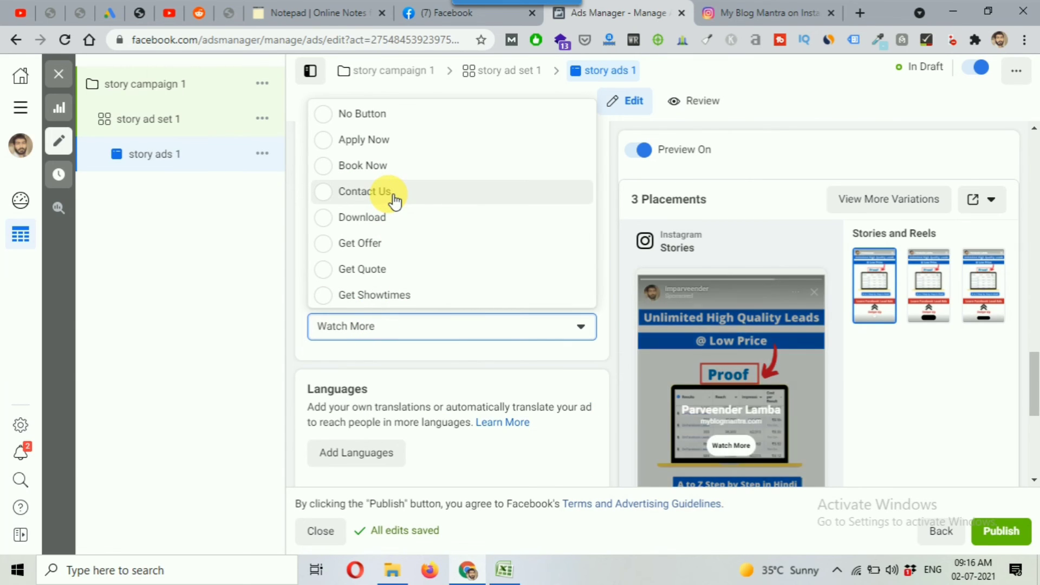
scroll(394, 201, "down", 3)
scroll(365, 219, "down", 2)
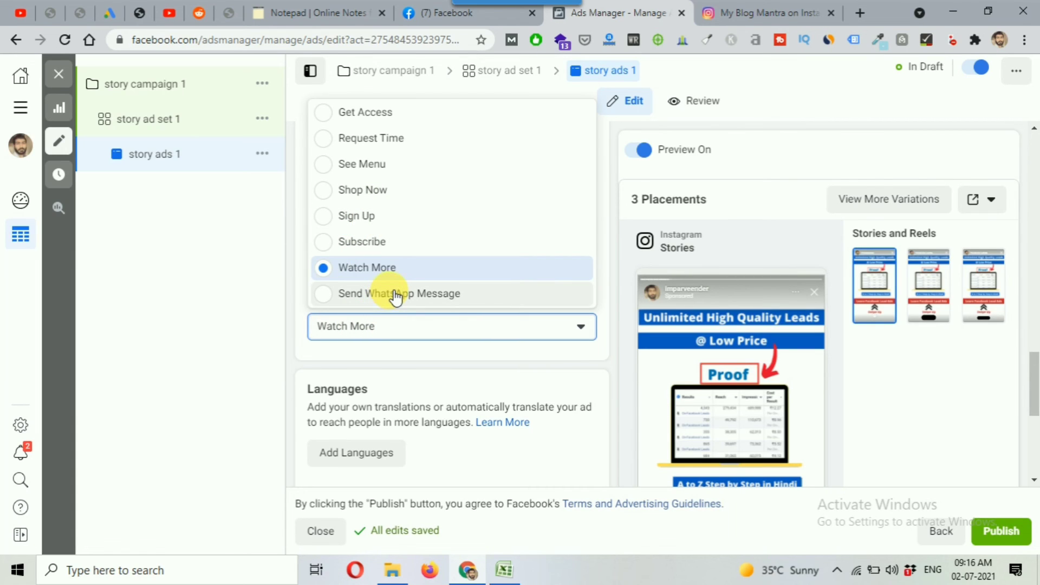
left_click(511, 359)
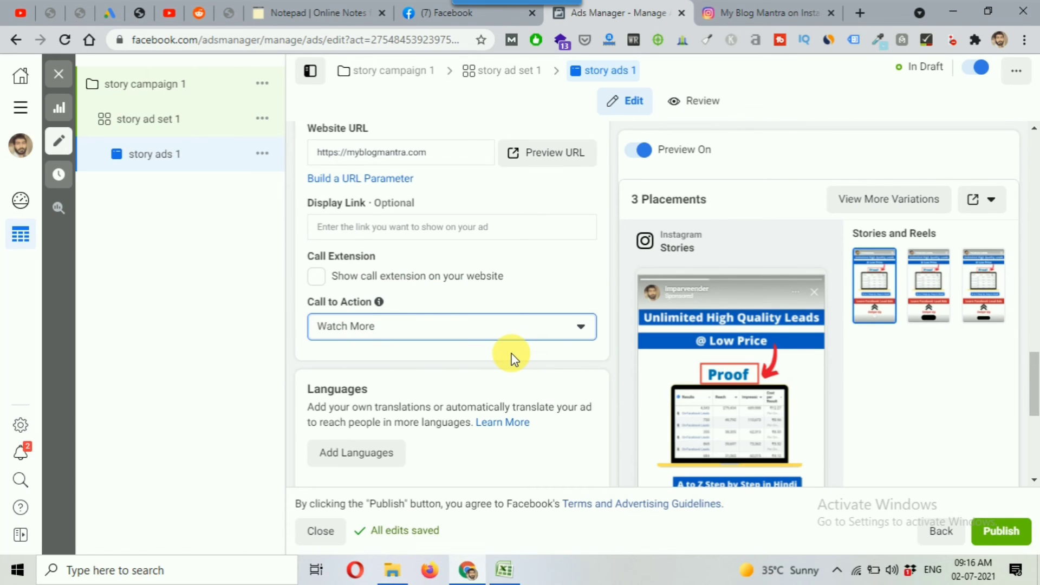
Look over the ad's Languages and Tracking settings below the call to action
scroll(511, 359, "up", 1)
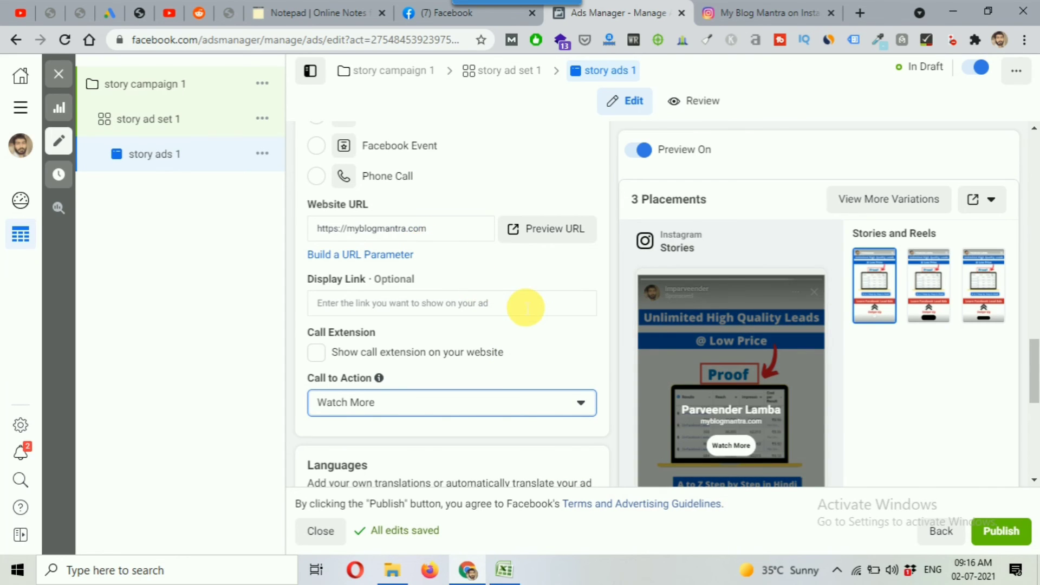
scroll(520, 305, "down", 1)
scroll(519, 301, "down", 3)
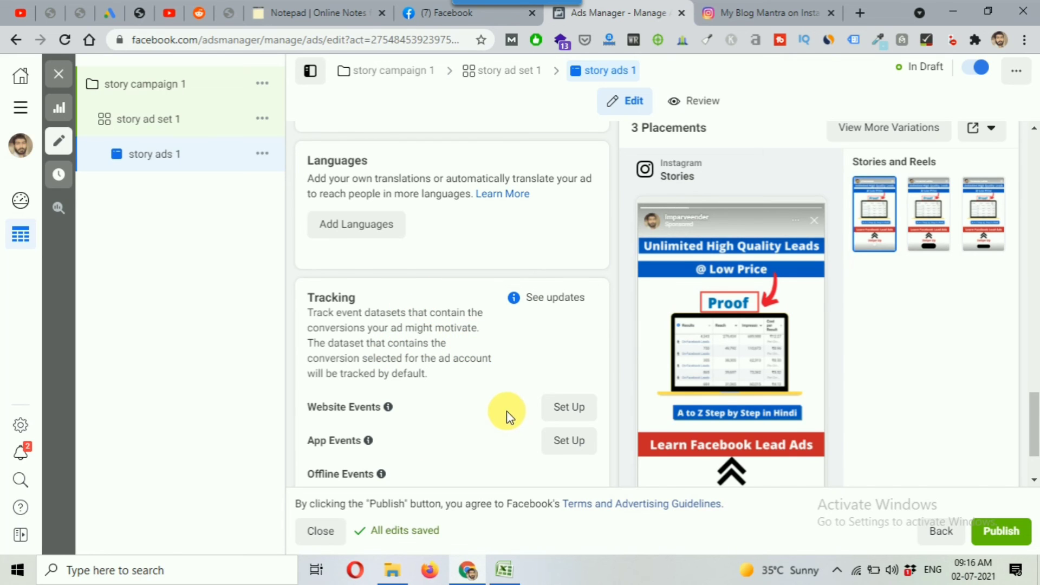
scroll(506, 411, "down", 1)
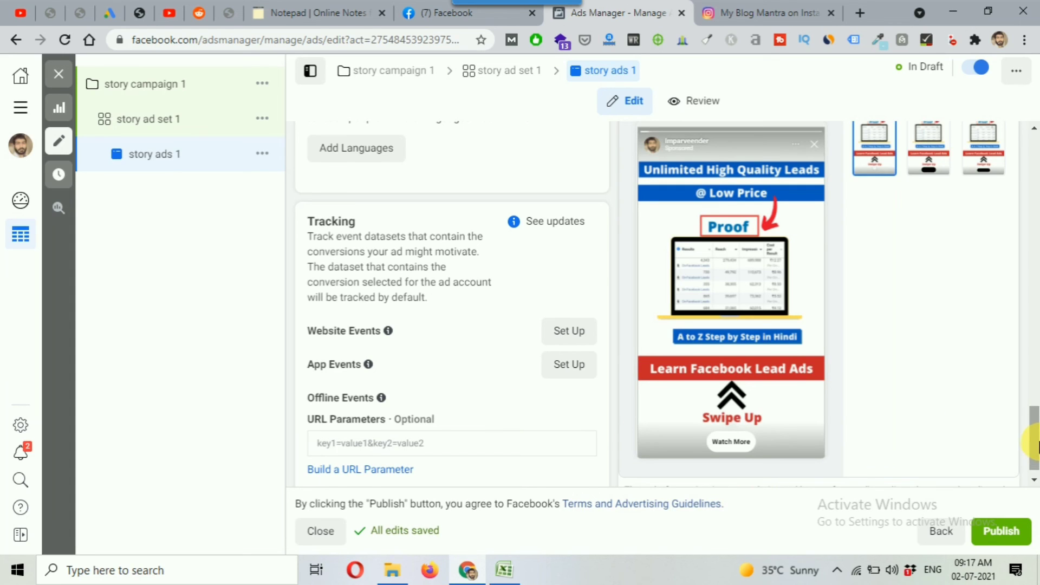
Examine the whole ad in the expanded Instagram Stories preview, check its placement choices, and close the preview
left_click_drag(1037, 447, 1035, 416)
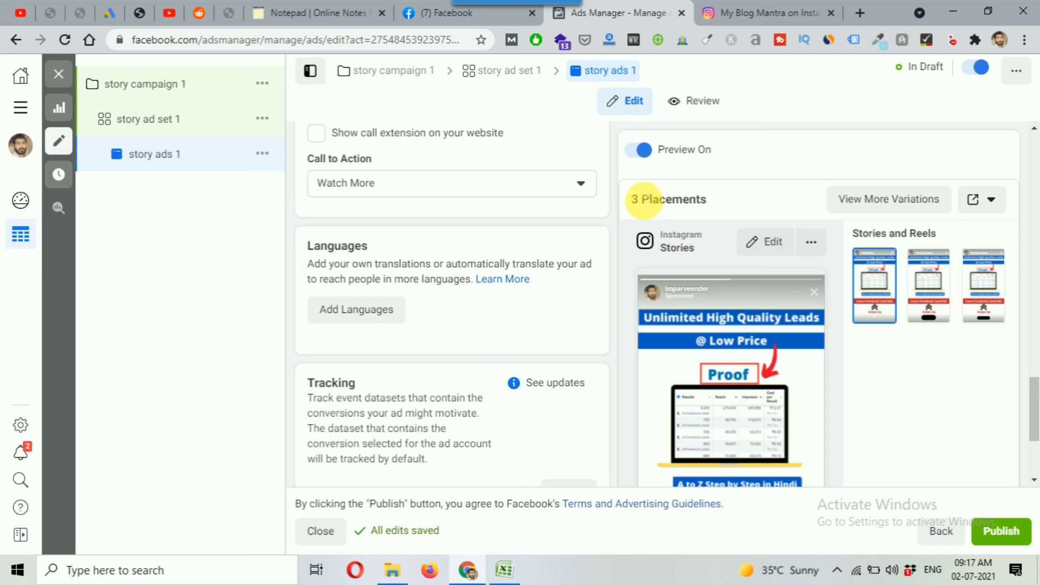
left_click(811, 243)
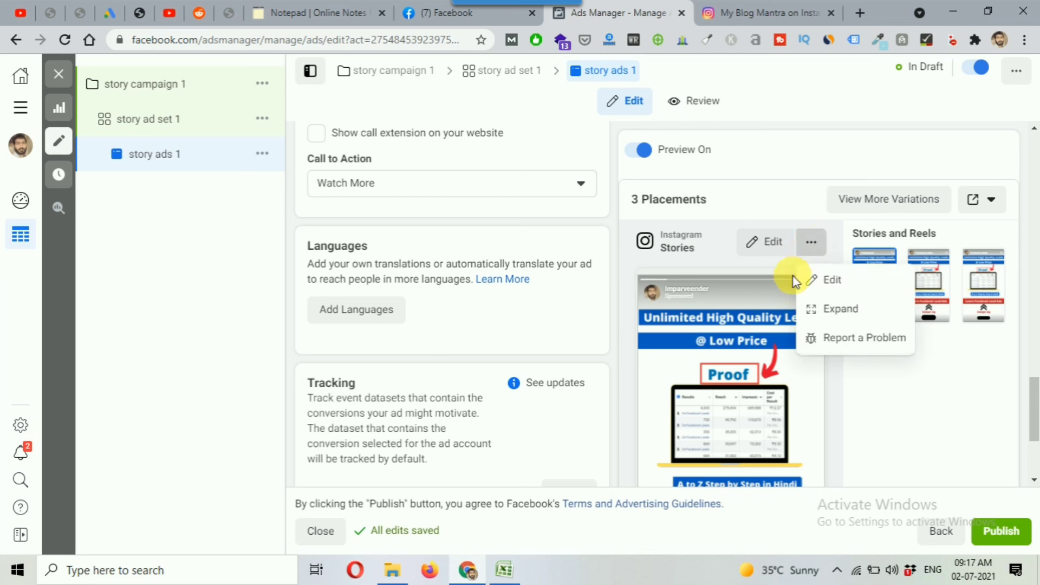
left_click(841, 310)
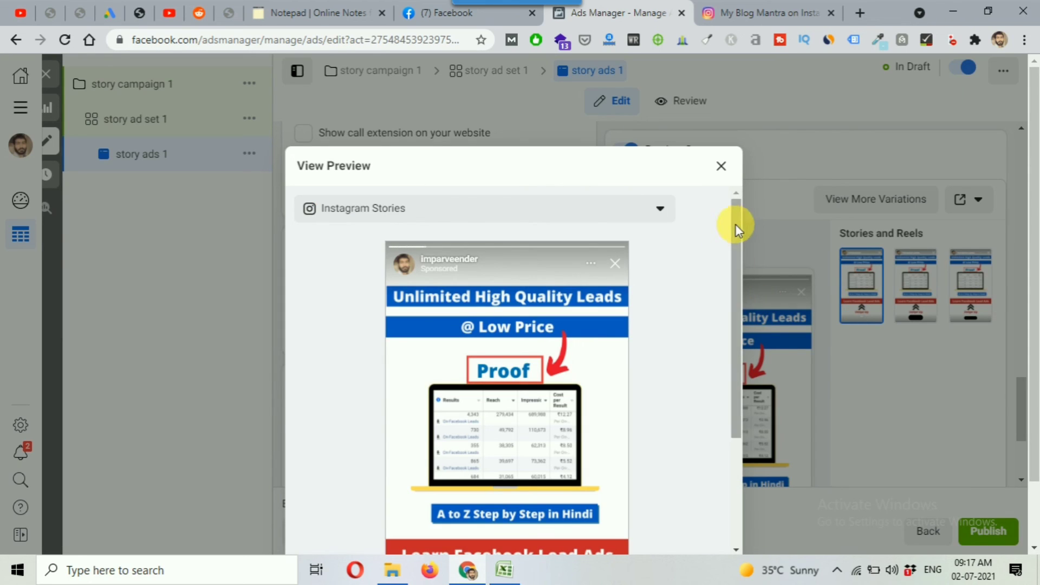
left_click_drag(736, 223, 742, 328)
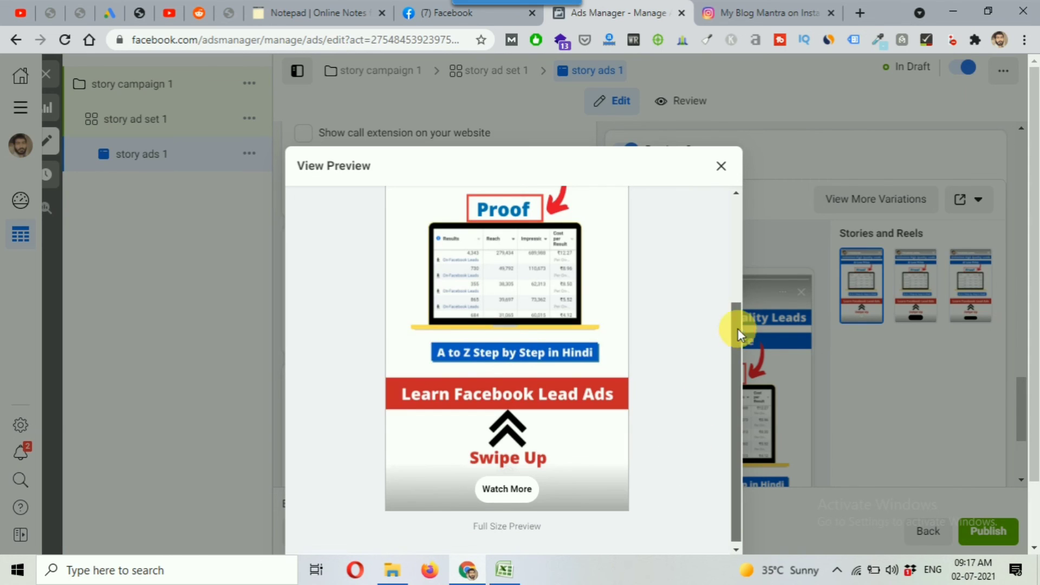
left_click_drag(737, 328, 599, 238)
left_click(368, 210)
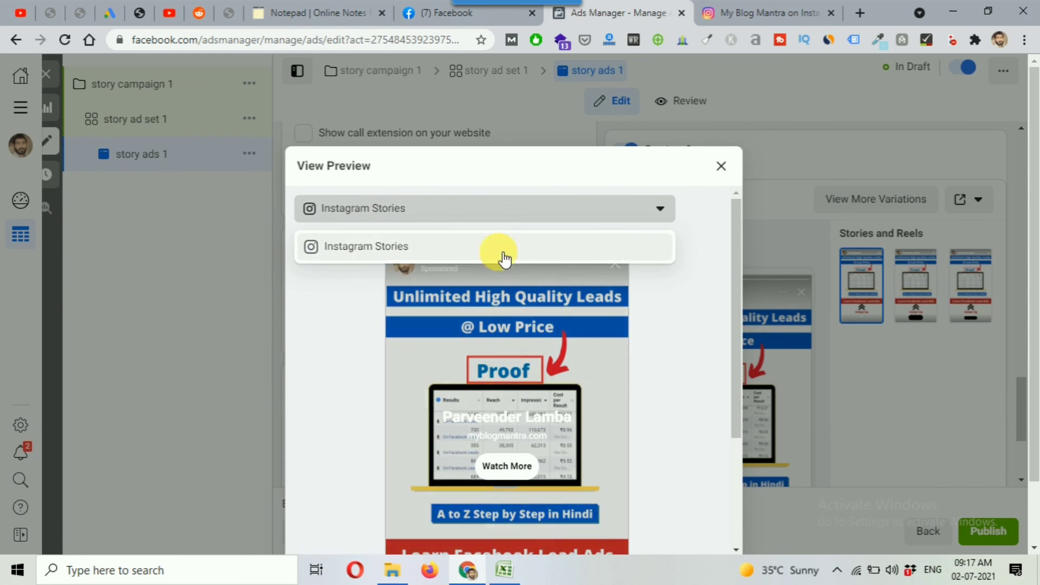
left_click(722, 165)
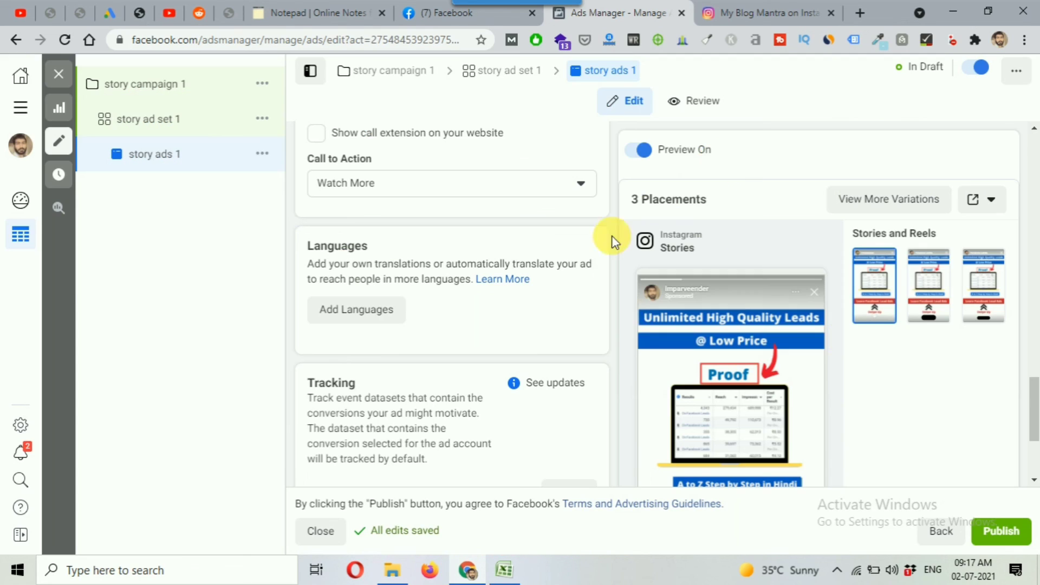
Switch the ad preview to Facebook Stories, examine the whole ad in the expanded preview, and close it
left_click(929, 274)
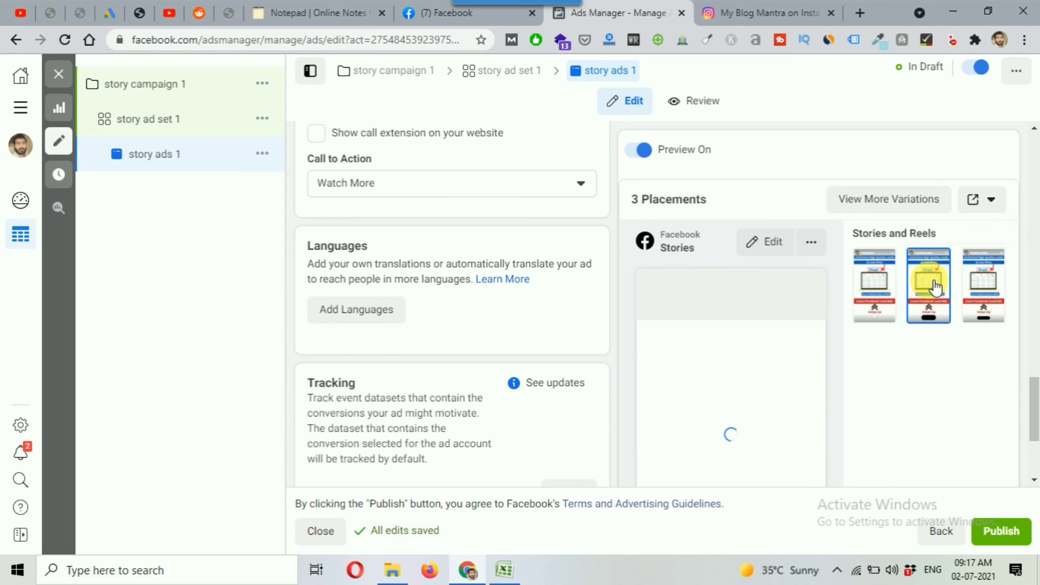
left_click(818, 253)
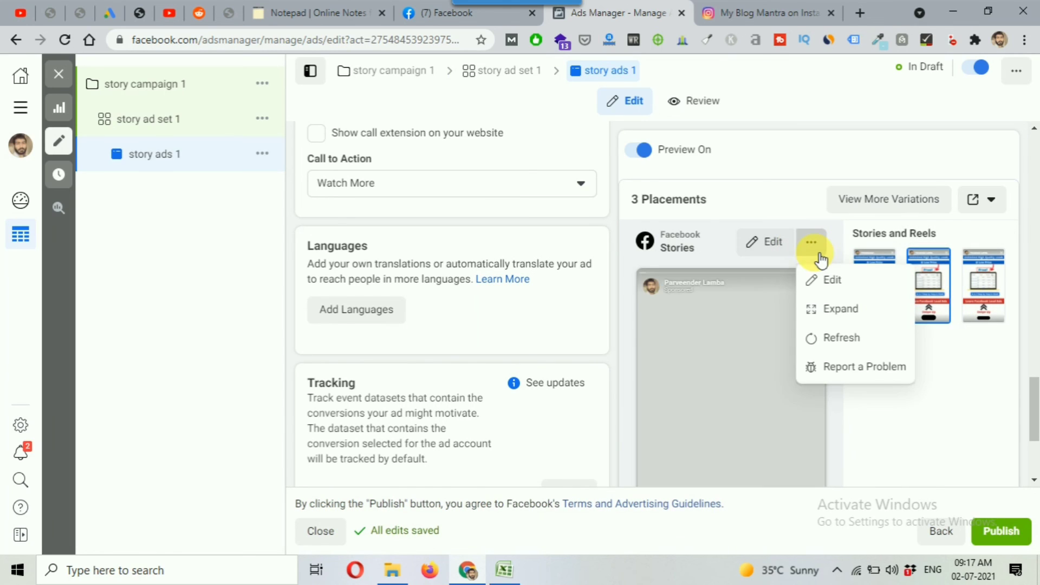
left_click(833, 319)
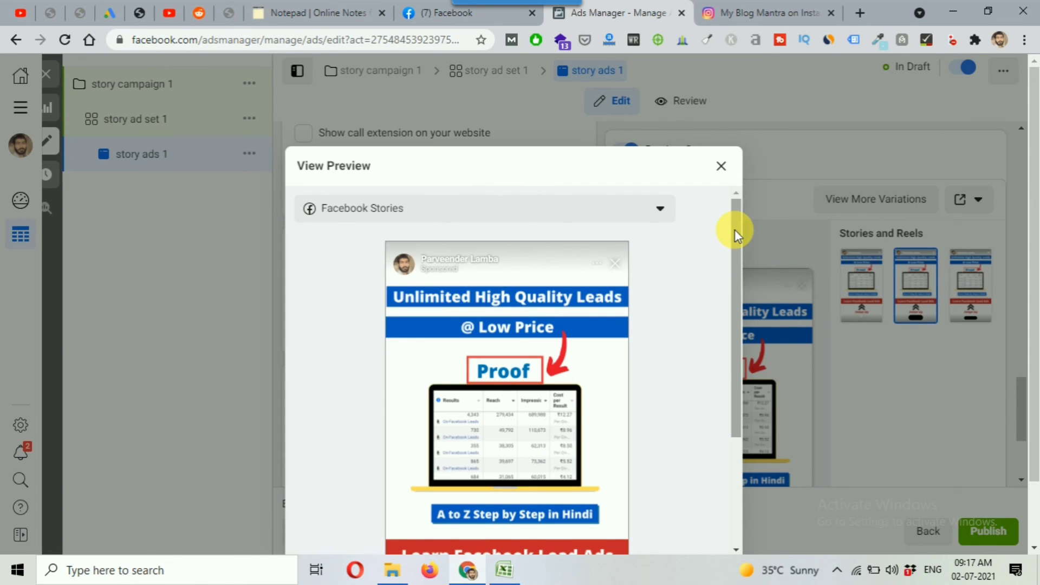
left_click_drag(735, 231, 748, 324)
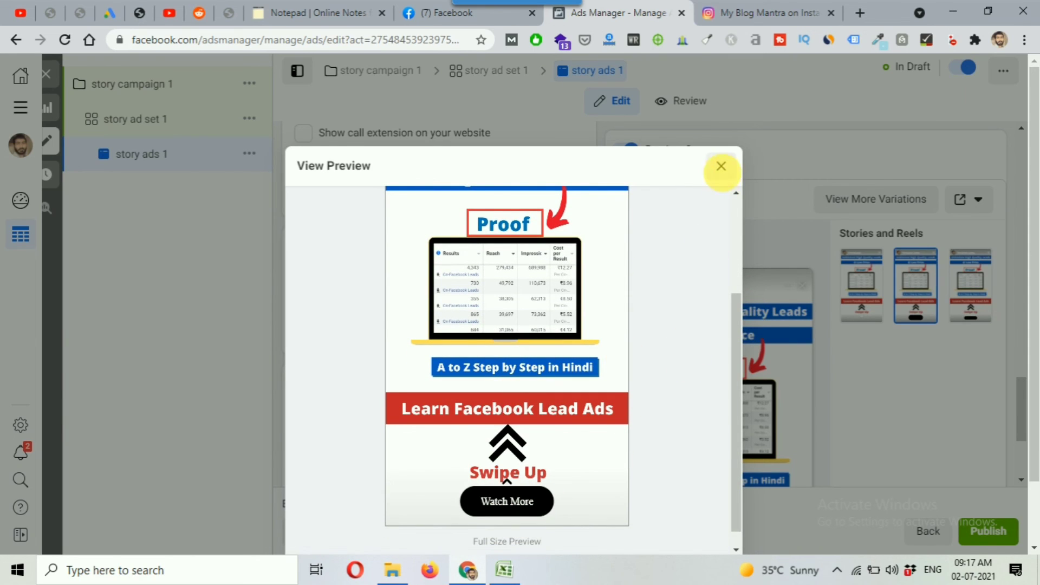
left_click(721, 166)
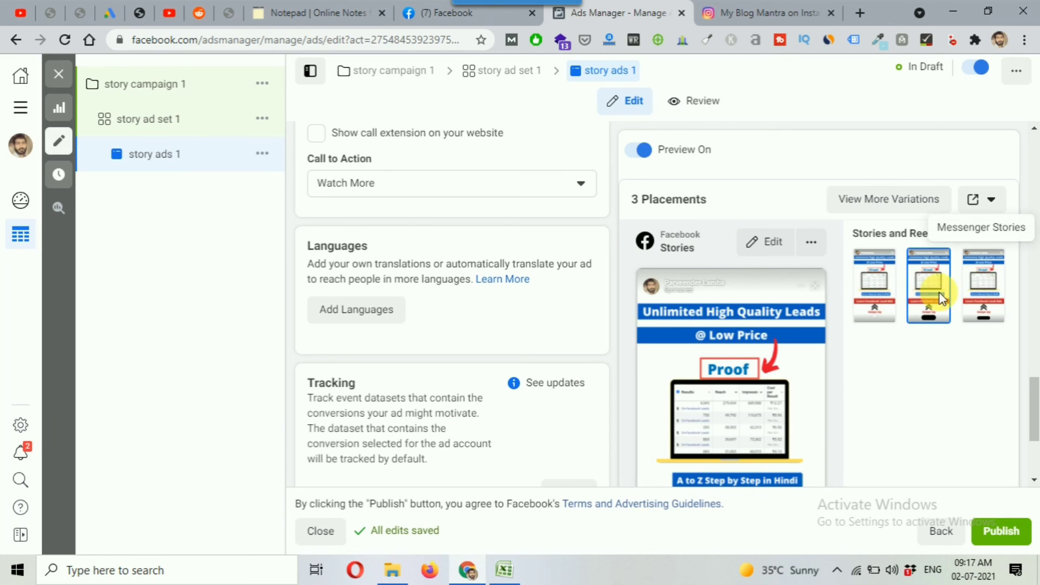
Check the ad's Messenger Stories preview and publish the ad
left_click(980, 284)
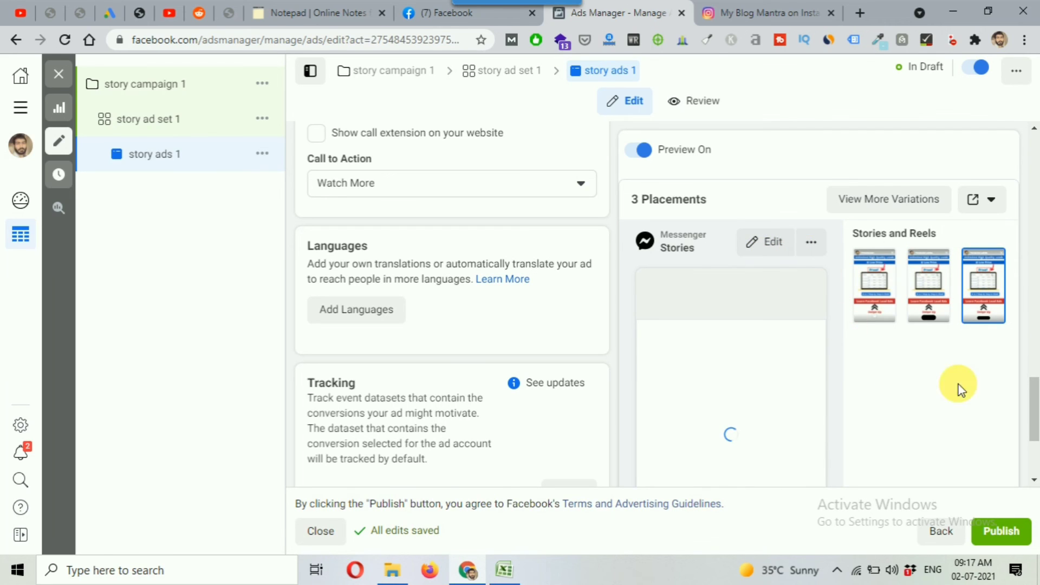
scroll(893, 395, "down", 3)
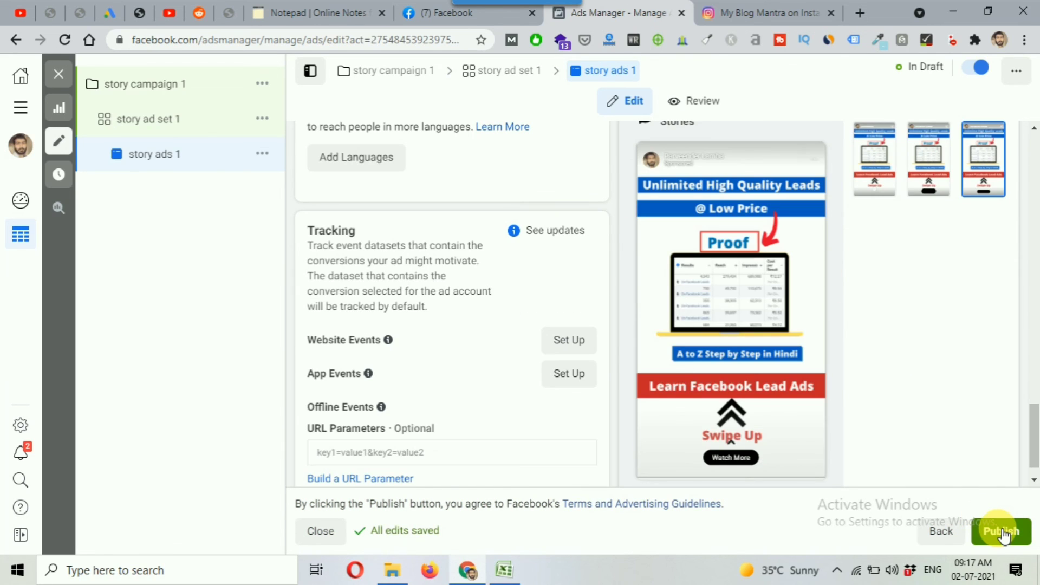
left_click(1007, 537)
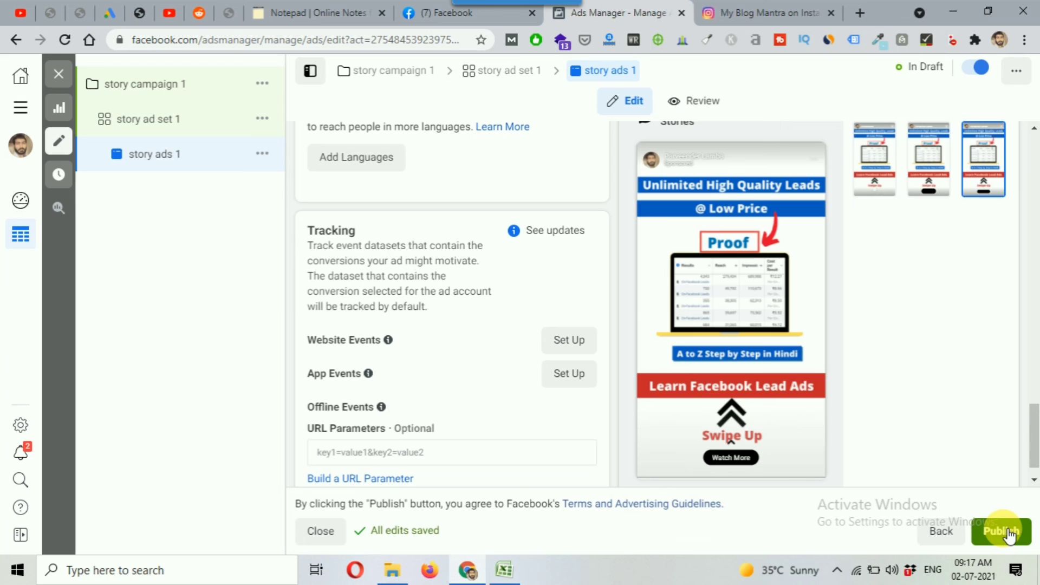